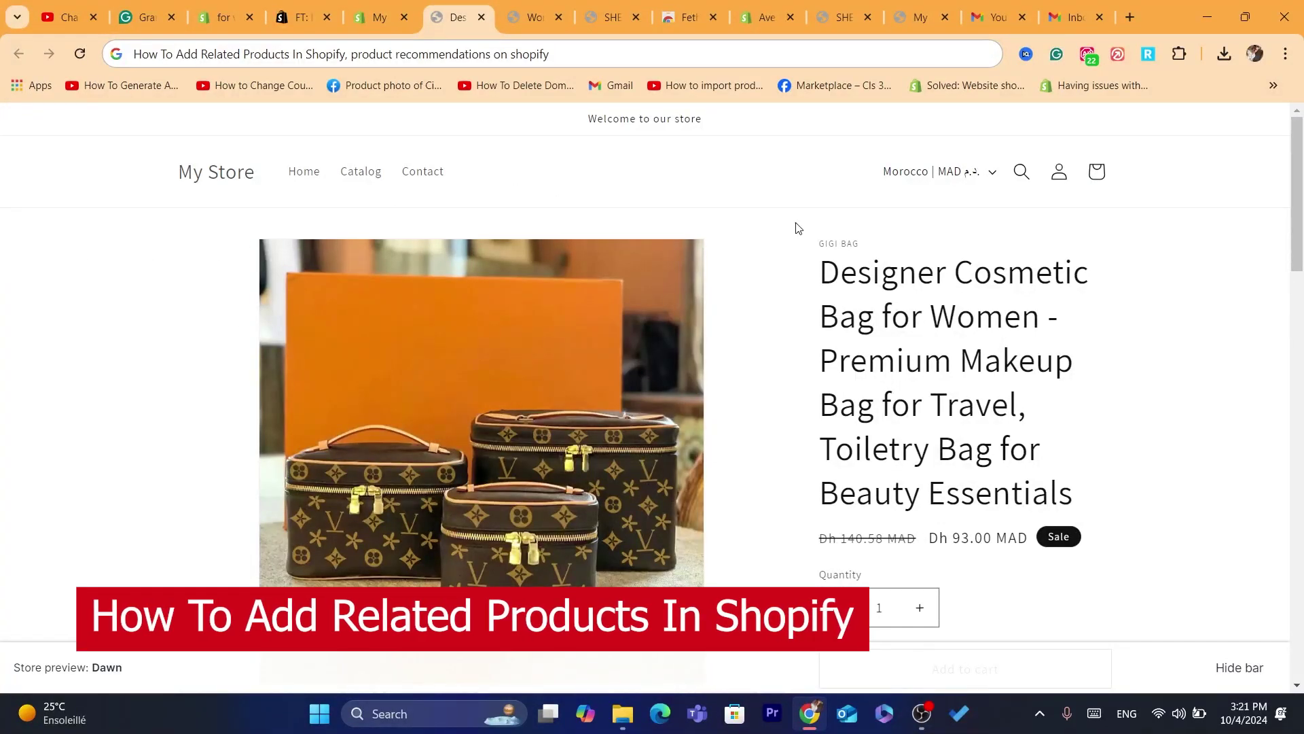
Step: Select and reselect the product title text on the storefront page
{"action": "left_click_drag", "start_coordinate": [1298, 194], "coordinate": [1243, 137]}
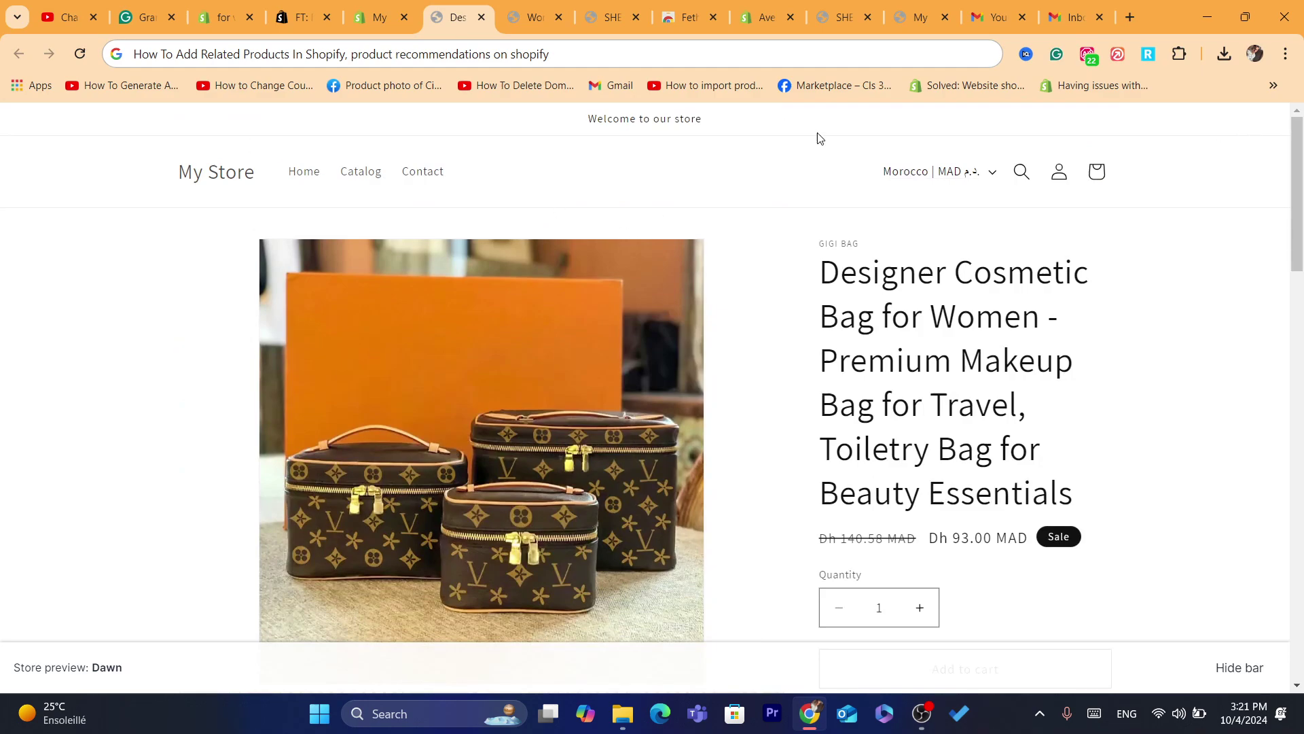
{"action": "scroll", "coordinate": [884, 225], "scroll_direction": "down", "scroll_amount": 2}
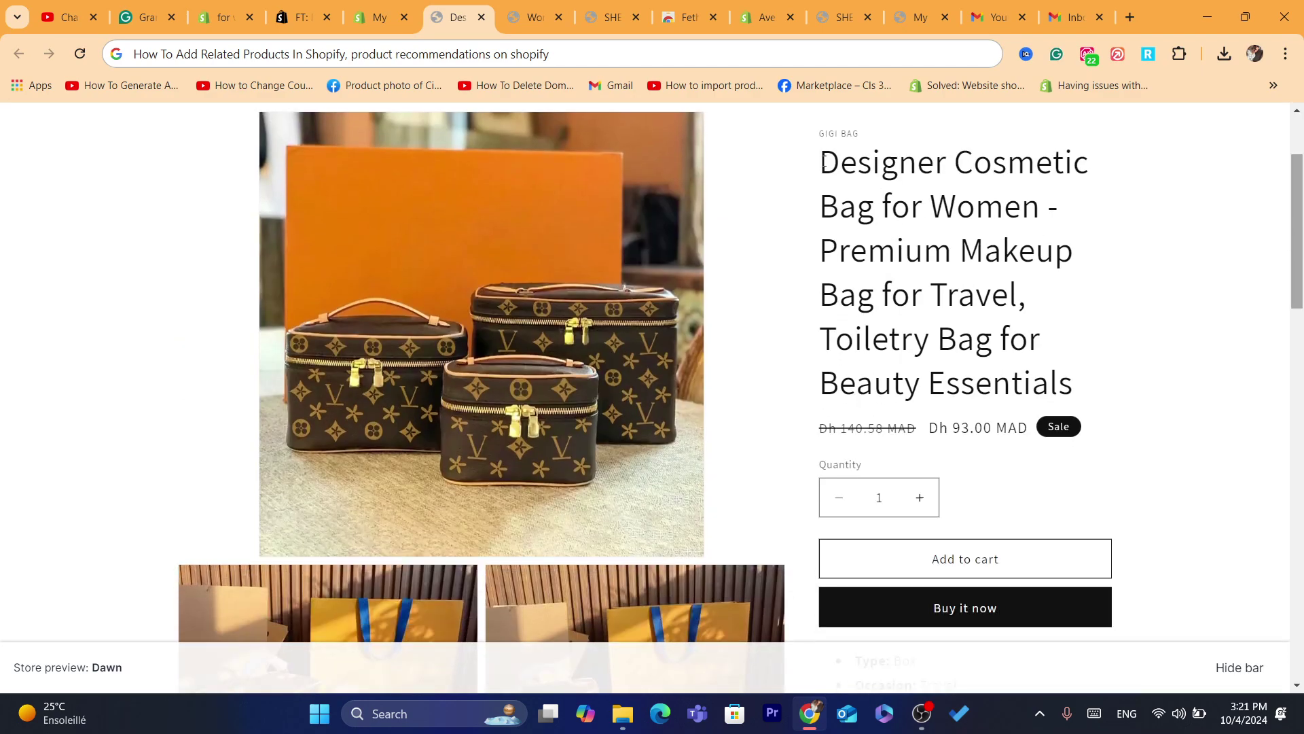
{"action": "left_click_drag", "start_coordinate": [824, 157], "coordinate": [1083, 406]}
{"action": "left_click", "coordinate": [887, 261]}
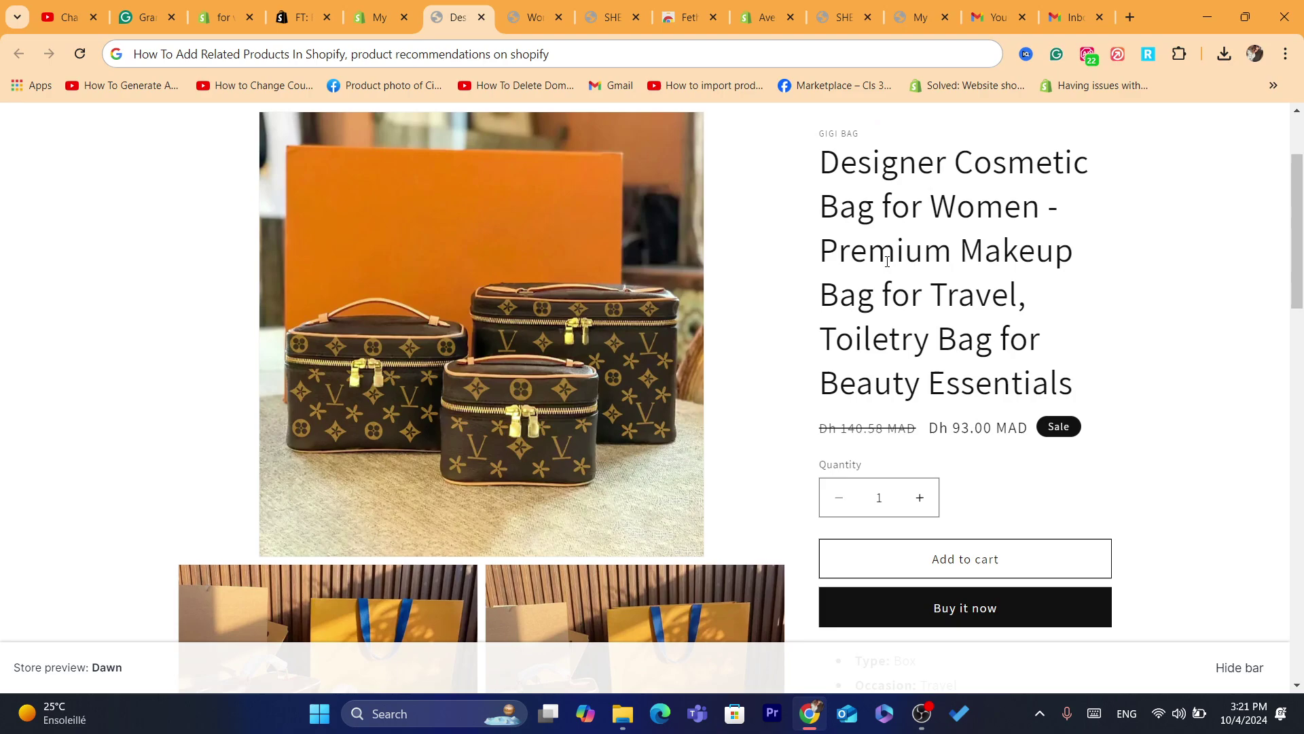
{"action": "left_click_drag", "start_coordinate": [819, 146], "coordinate": [1079, 378]}
{"action": "left_click", "coordinate": [1080, 379]}
{"action": "triple_click", "coordinate": [876, 185]}
{"action": "left_click_drag", "start_coordinate": [820, 153], "coordinate": [1109, 384]}
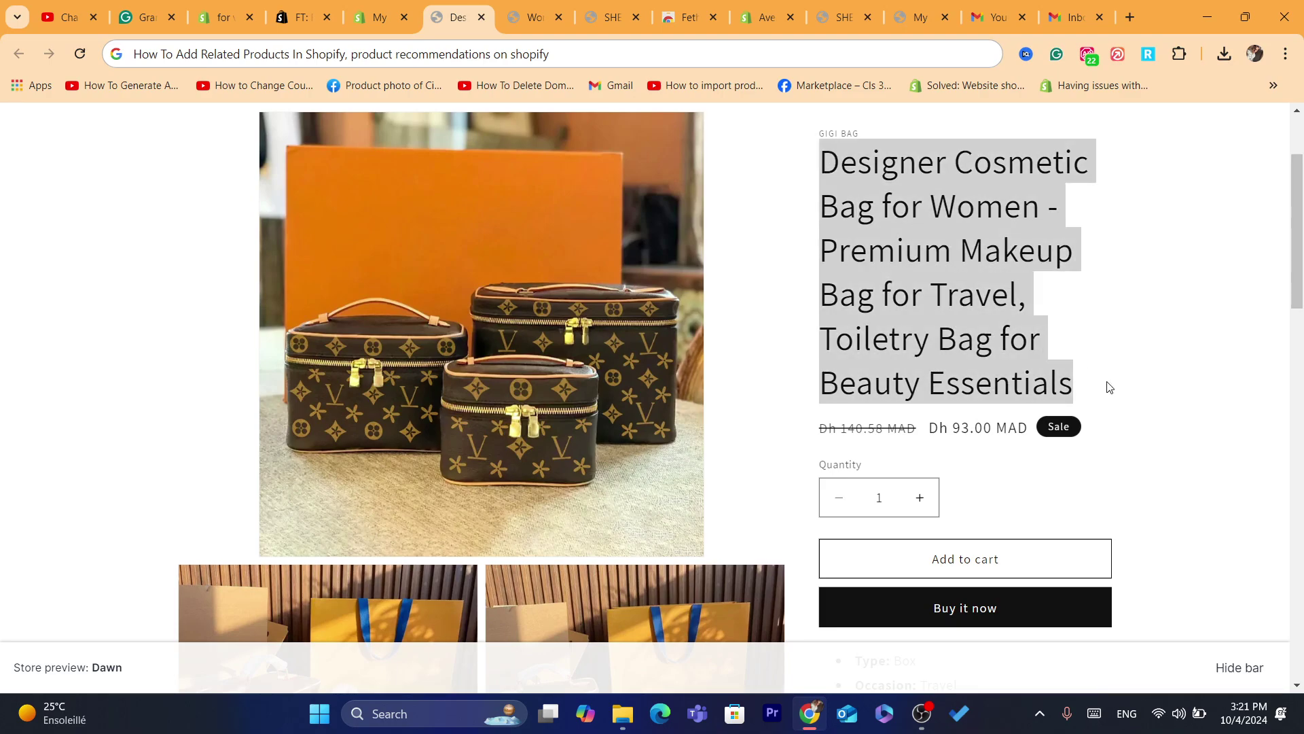
{"action": "left_click", "coordinate": [1110, 386]}
{"action": "left_click_drag", "start_coordinate": [1301, 197], "coordinate": [1301, 160]}
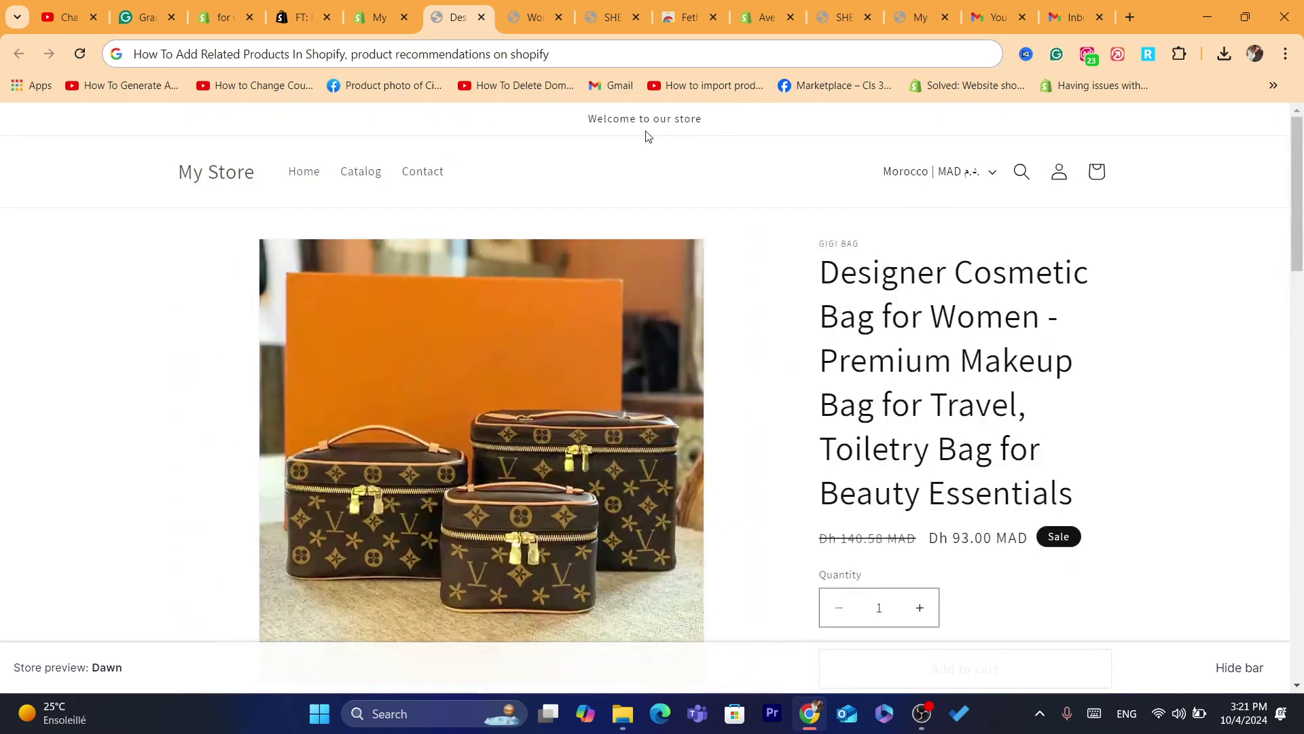
{"action": "left_click", "coordinate": [597, 54]}
{"action": "left_click", "coordinate": [4, 339]}
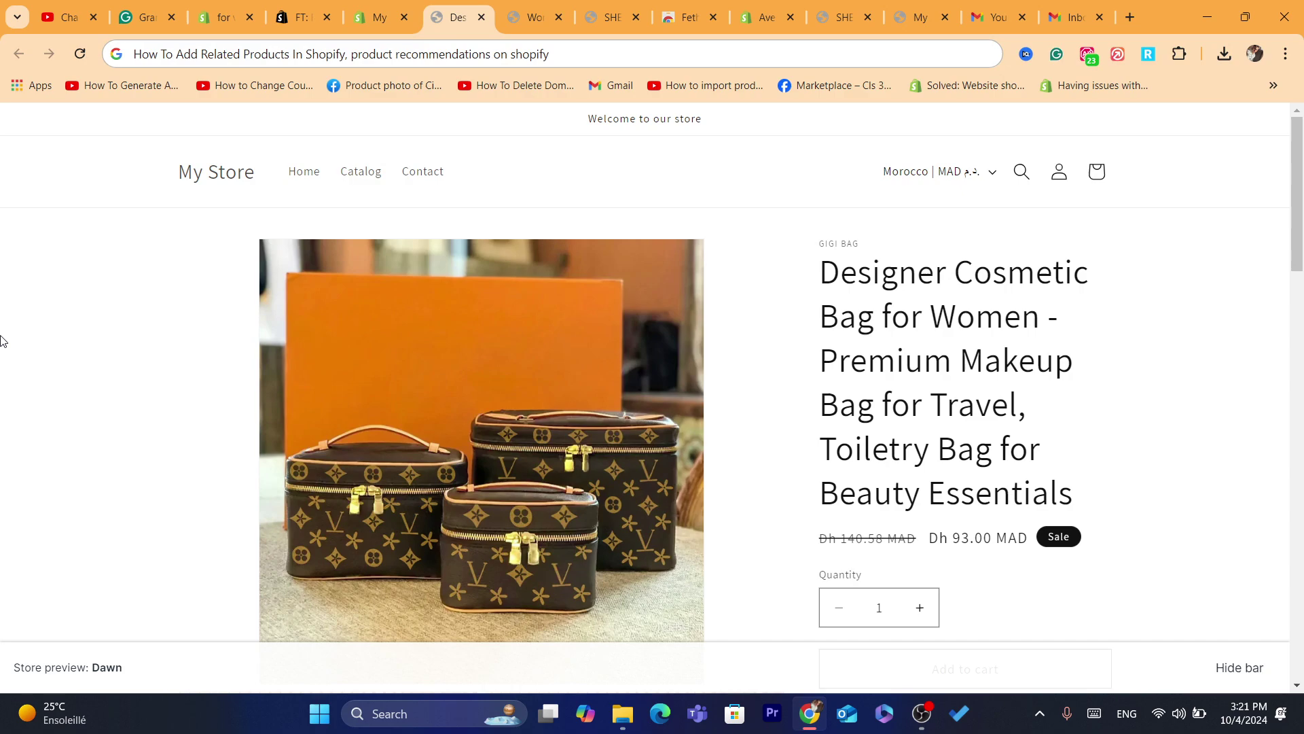
Step: Go from the admin home through Settings > Apps and sales channels to the Shopify App Store
{"action": "left_click", "coordinate": [362, 5]}
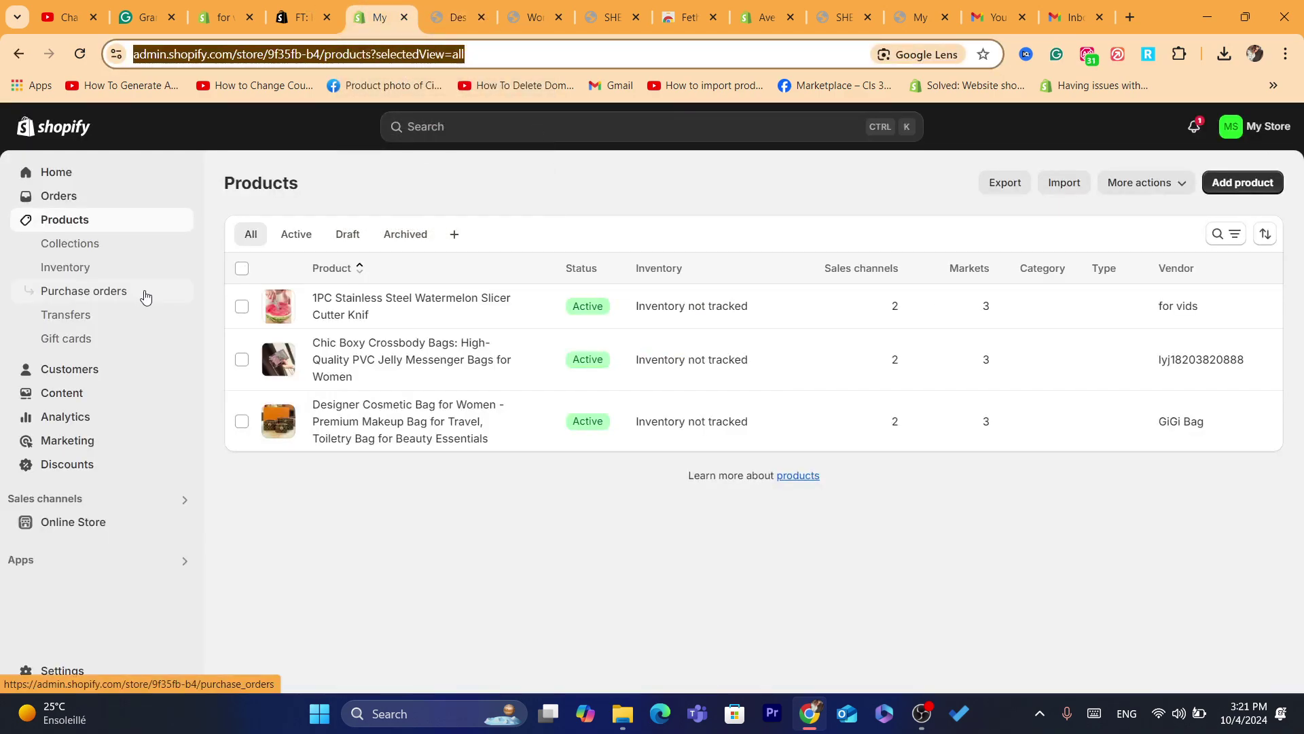
{"action": "left_click", "coordinate": [76, 129]}
{"action": "left_click", "coordinate": [397, 65]}
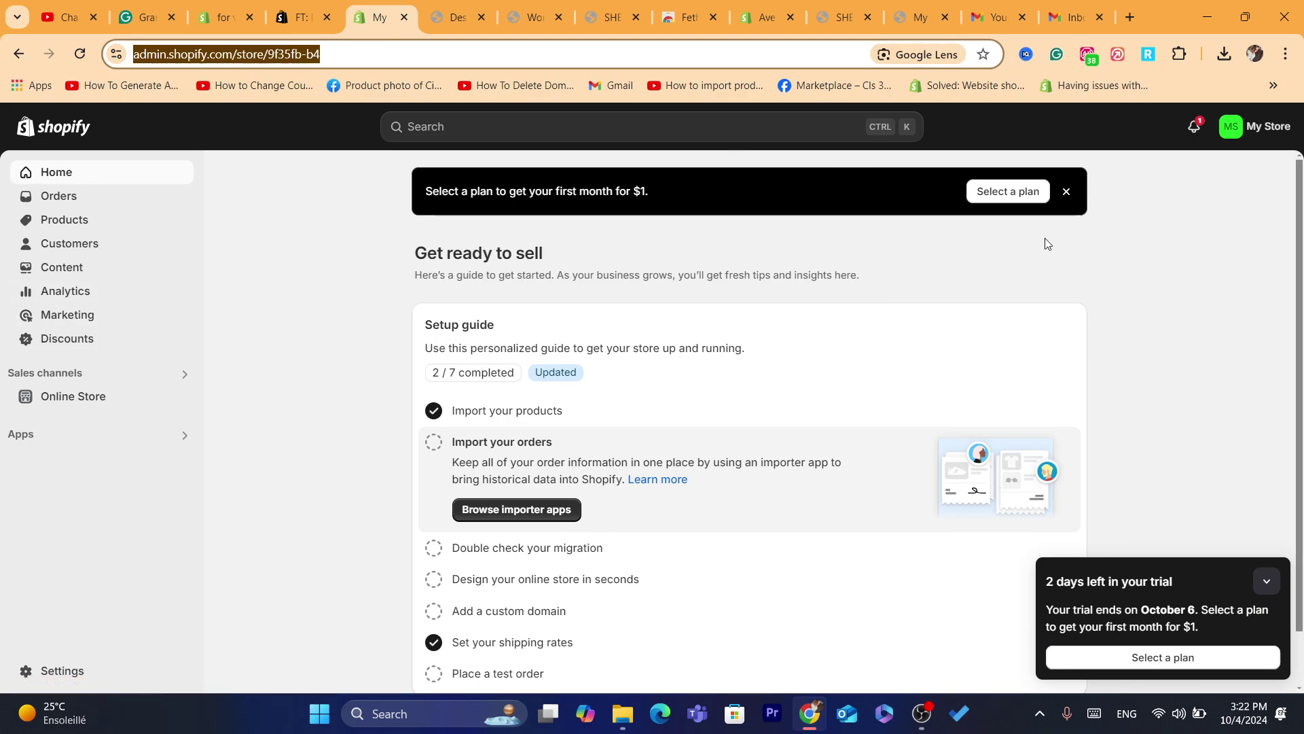
{"action": "type", "text": "s"}
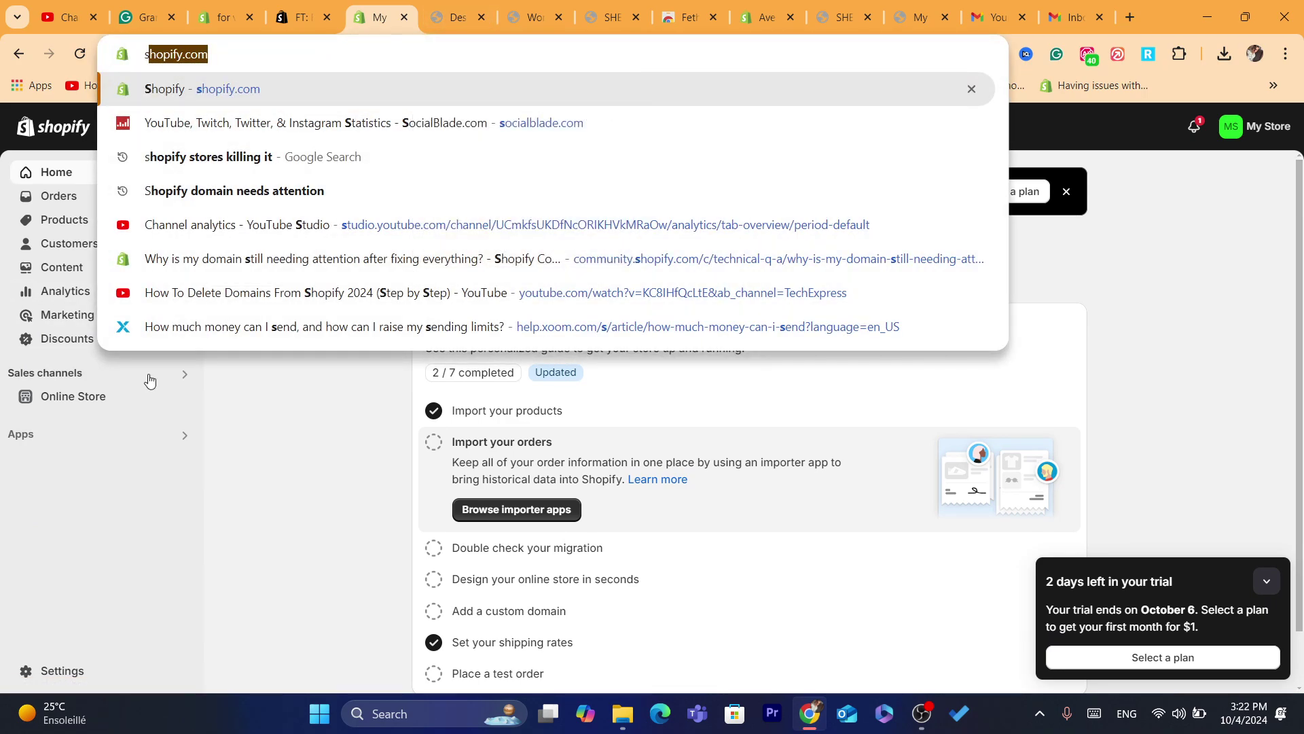
{"action": "key", "text": "Return"}
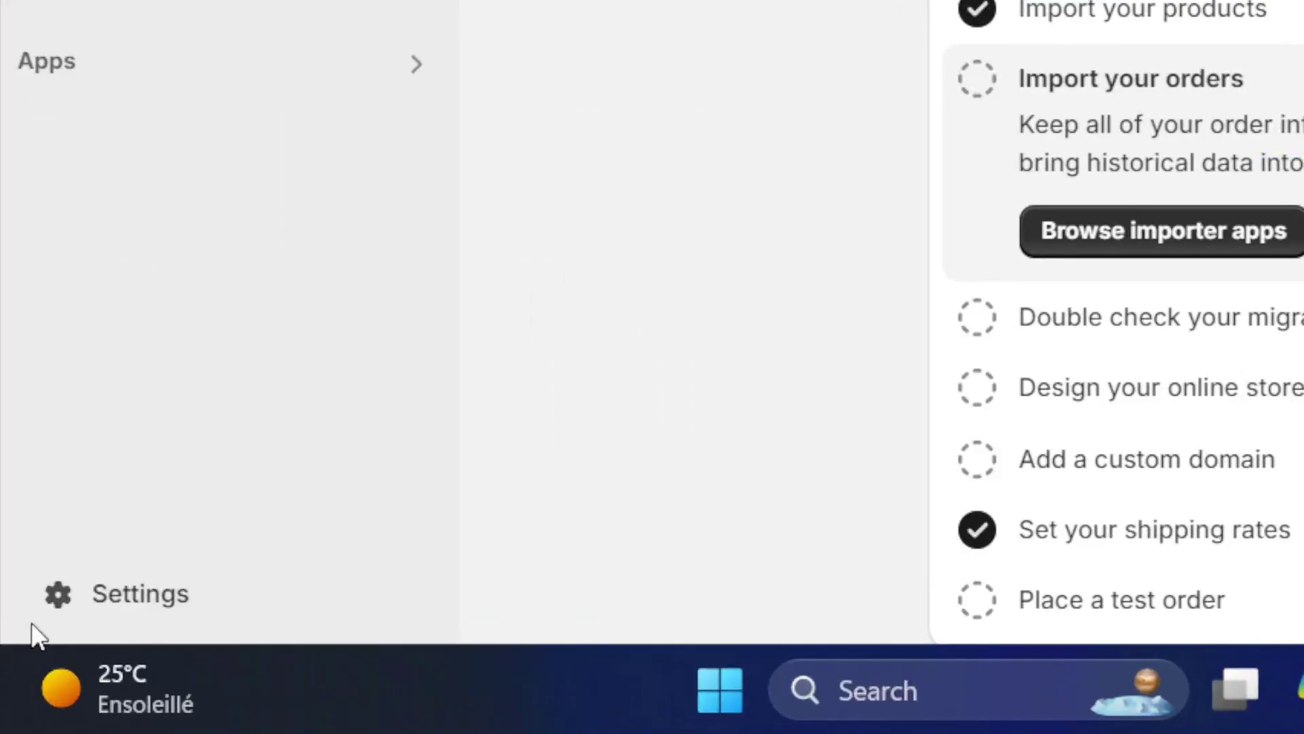
{"action": "left_click", "coordinate": [75, 615]}
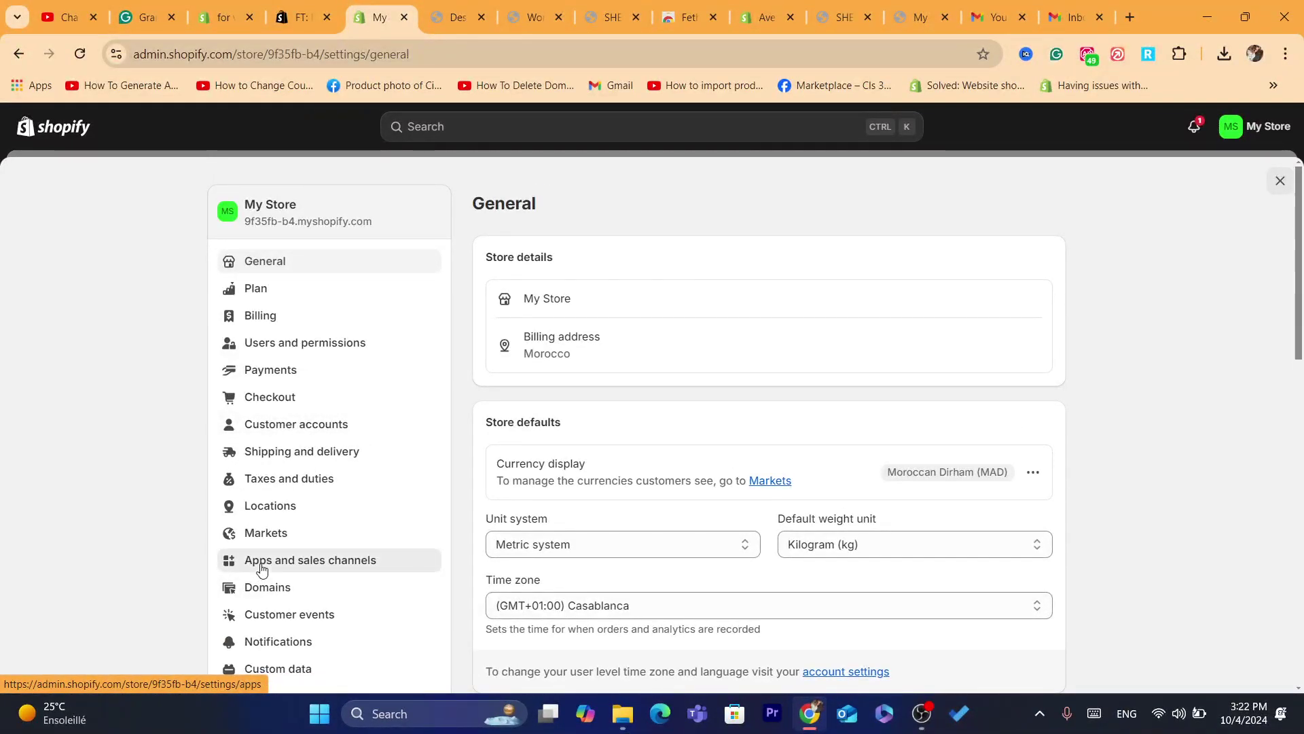
{"action": "left_click", "coordinate": [262, 569]}
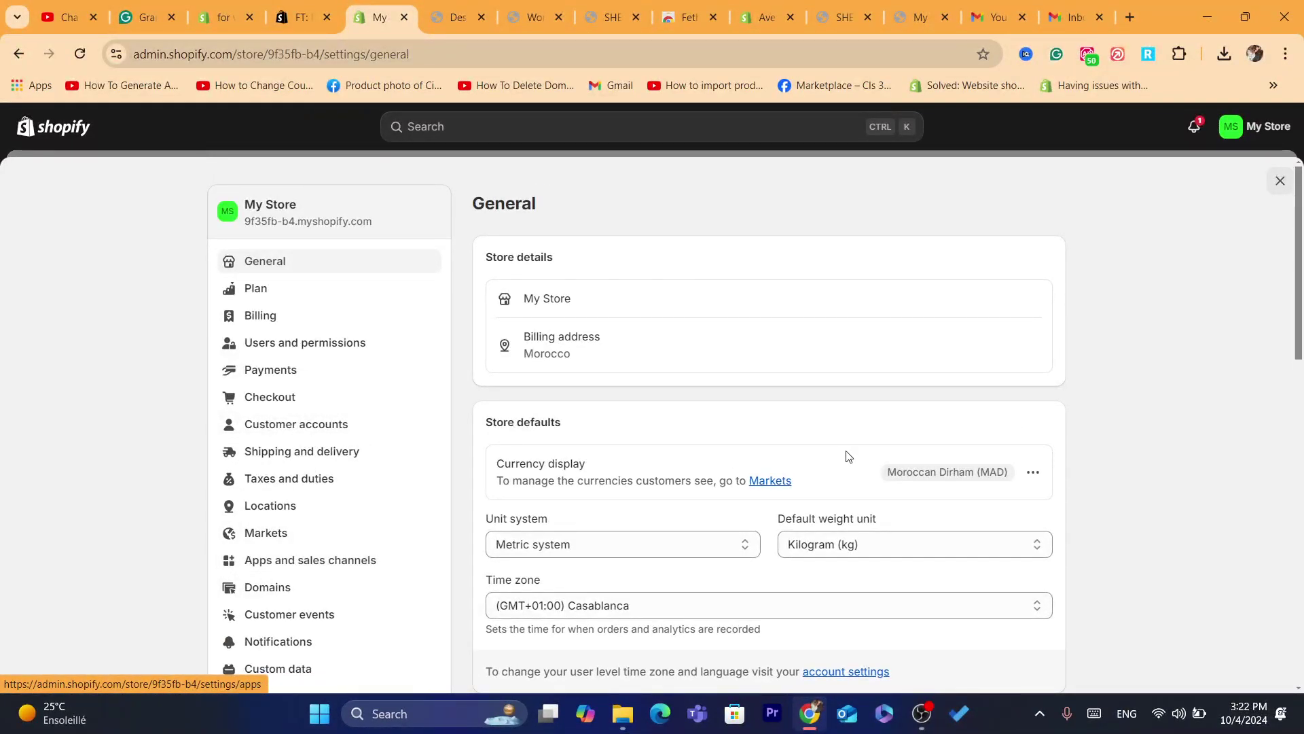
{"action": "left_click", "coordinate": [1003, 215]}
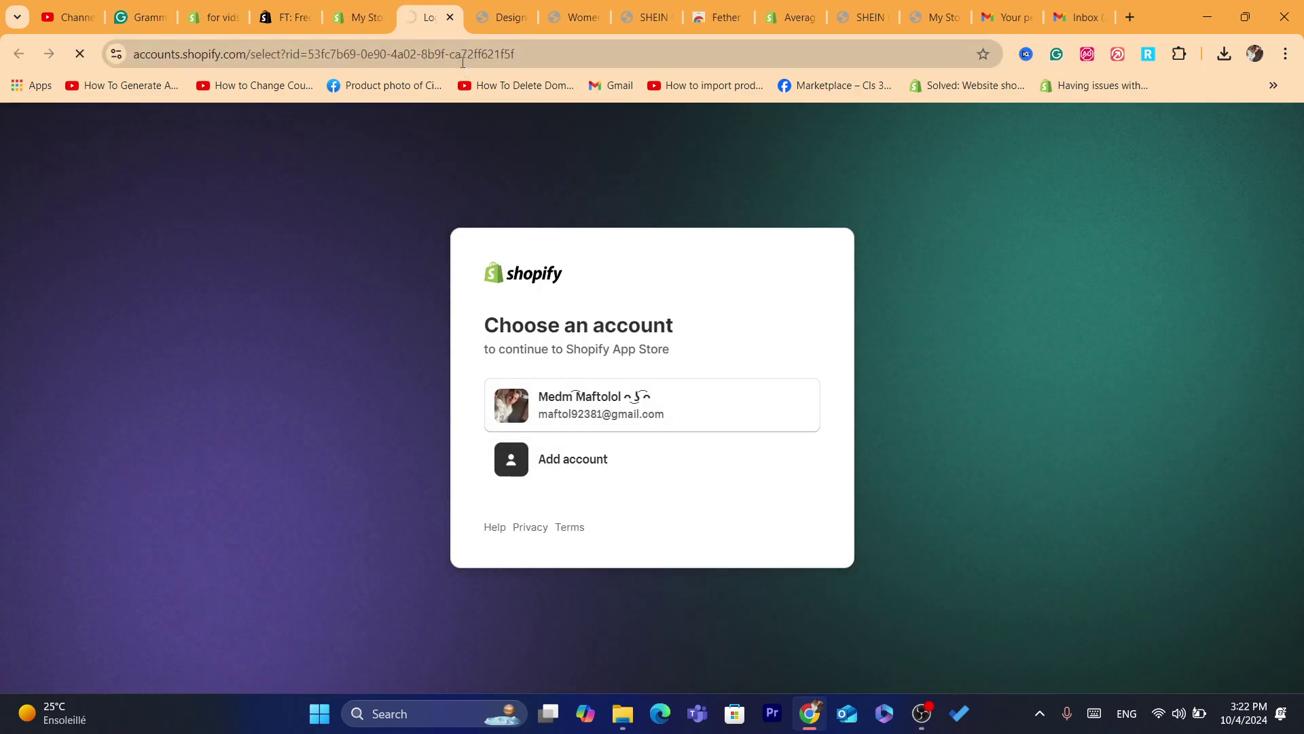
Step: Search the App Store for 'related products' and scroll through the 2,294 results
{"action": "left_click", "coordinate": [554, 55]}
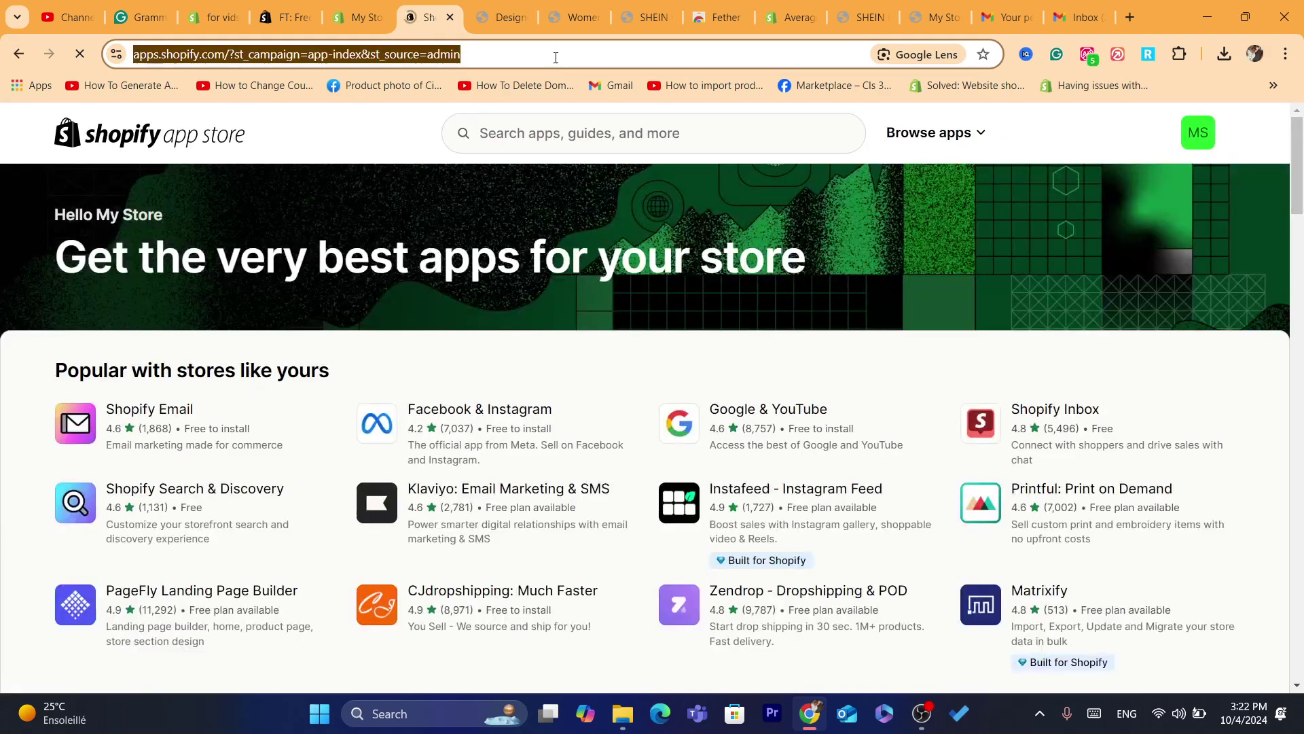
{"action": "left_click", "coordinate": [620, 126]}
{"action": "type", "text": "related"}
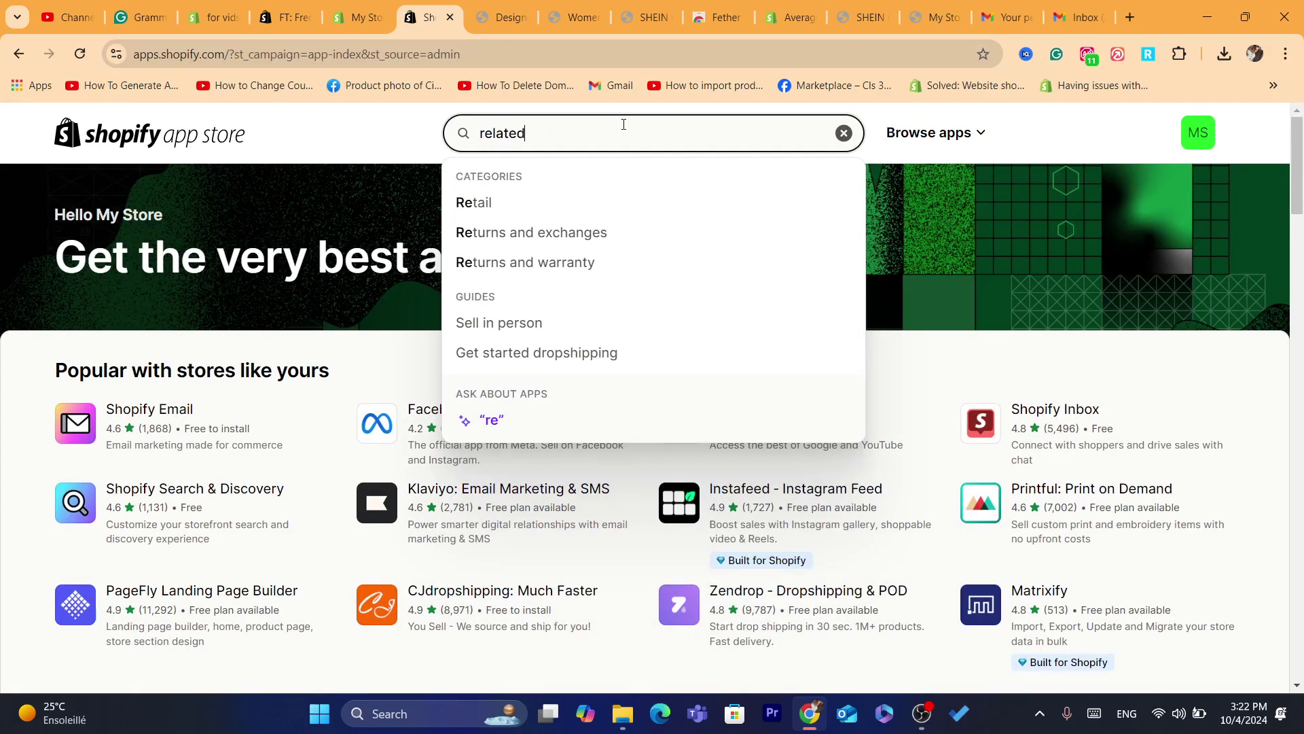
{"action": "type", "text": " pro"}
{"action": "left_click", "coordinate": [521, 178]}
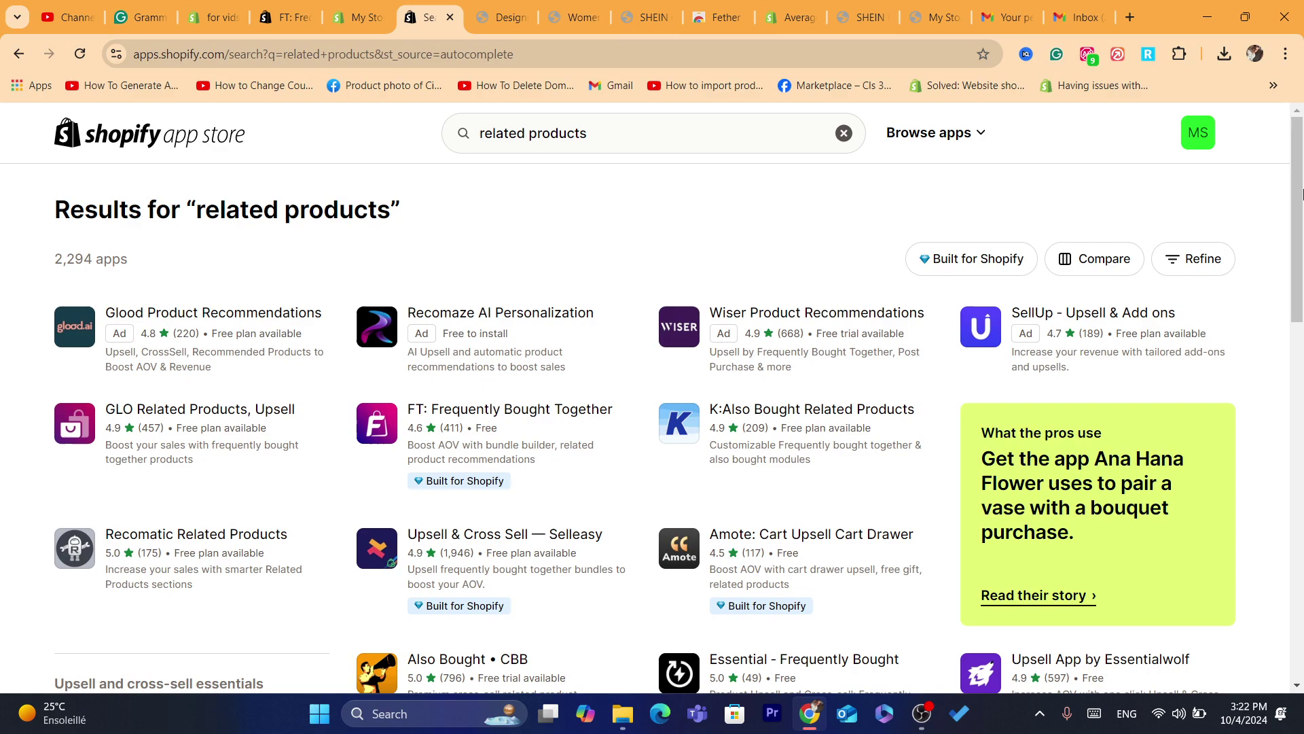
{"action": "left_click_drag", "start_coordinate": [1302, 195], "coordinate": [1302, 238]}
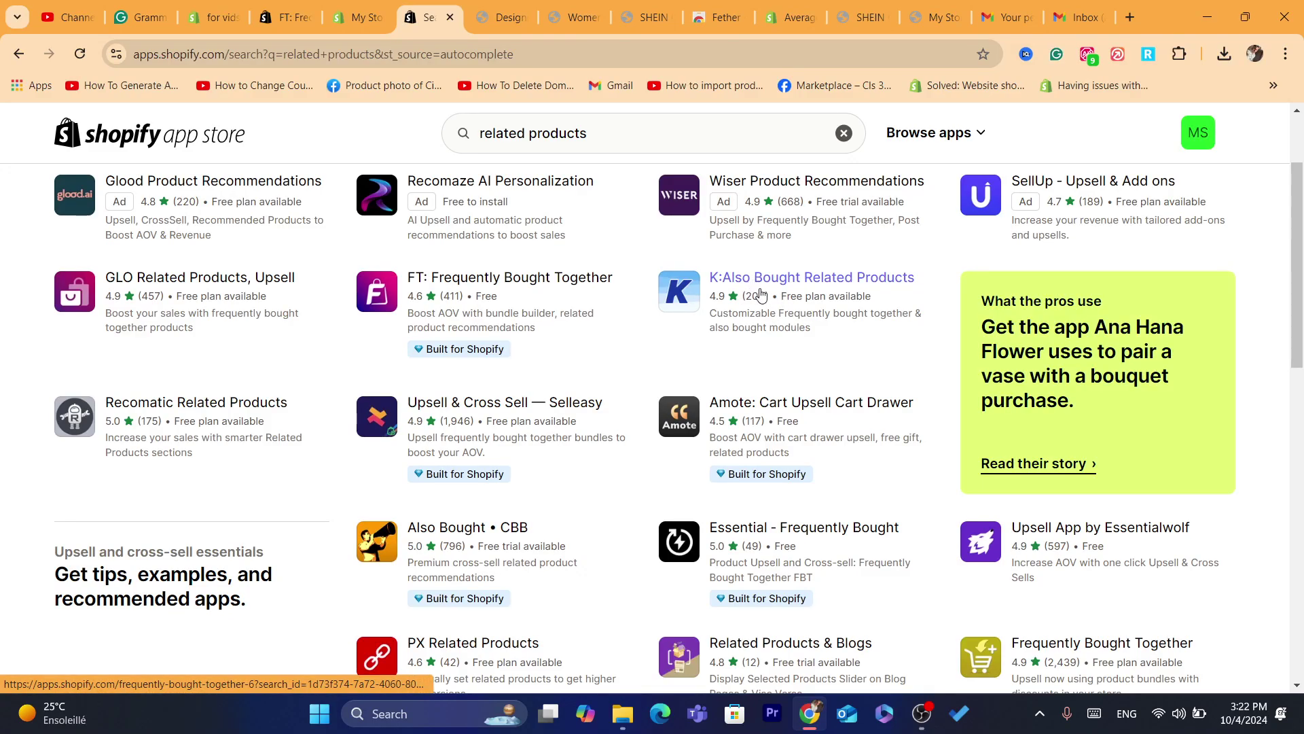
{"action": "left_click_drag", "start_coordinate": [1302, 330], "coordinate": [1301, 287]}
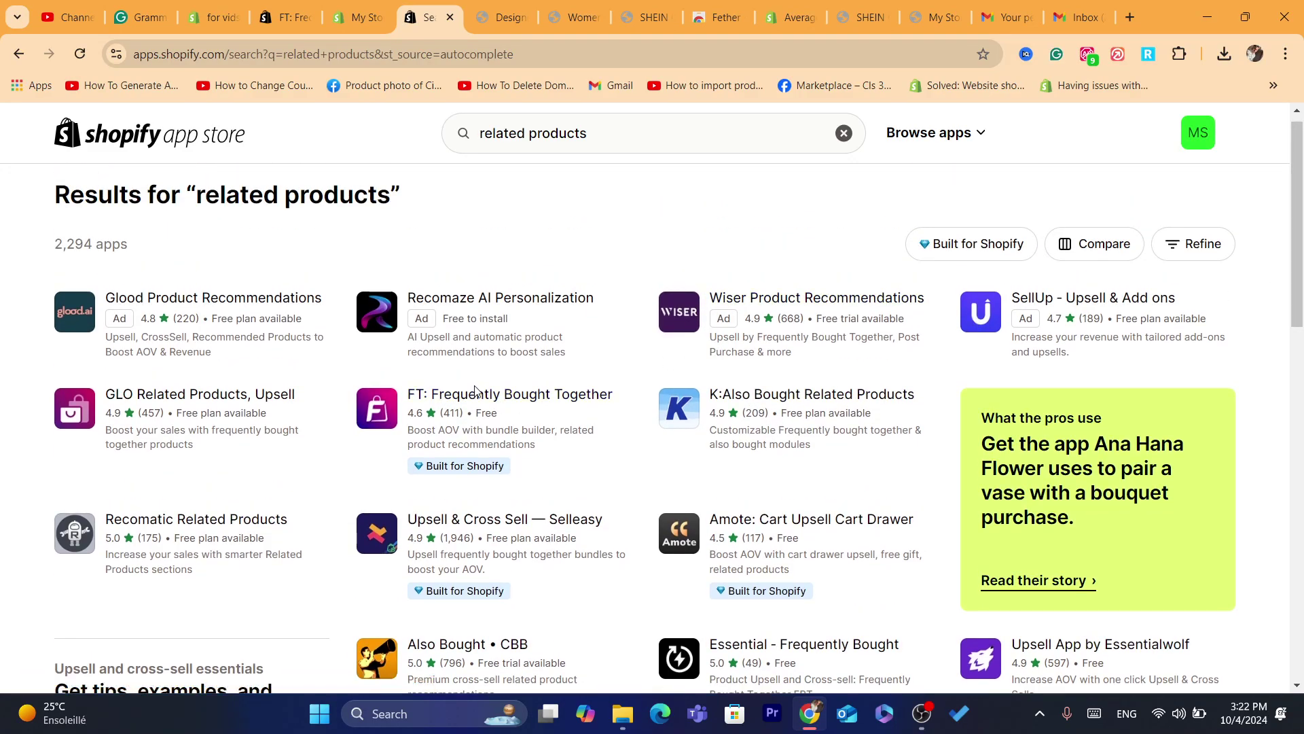
Step: Install FT: Frequently Bought Together from its listing, approving its data access
{"action": "left_click", "coordinate": [552, 404]}
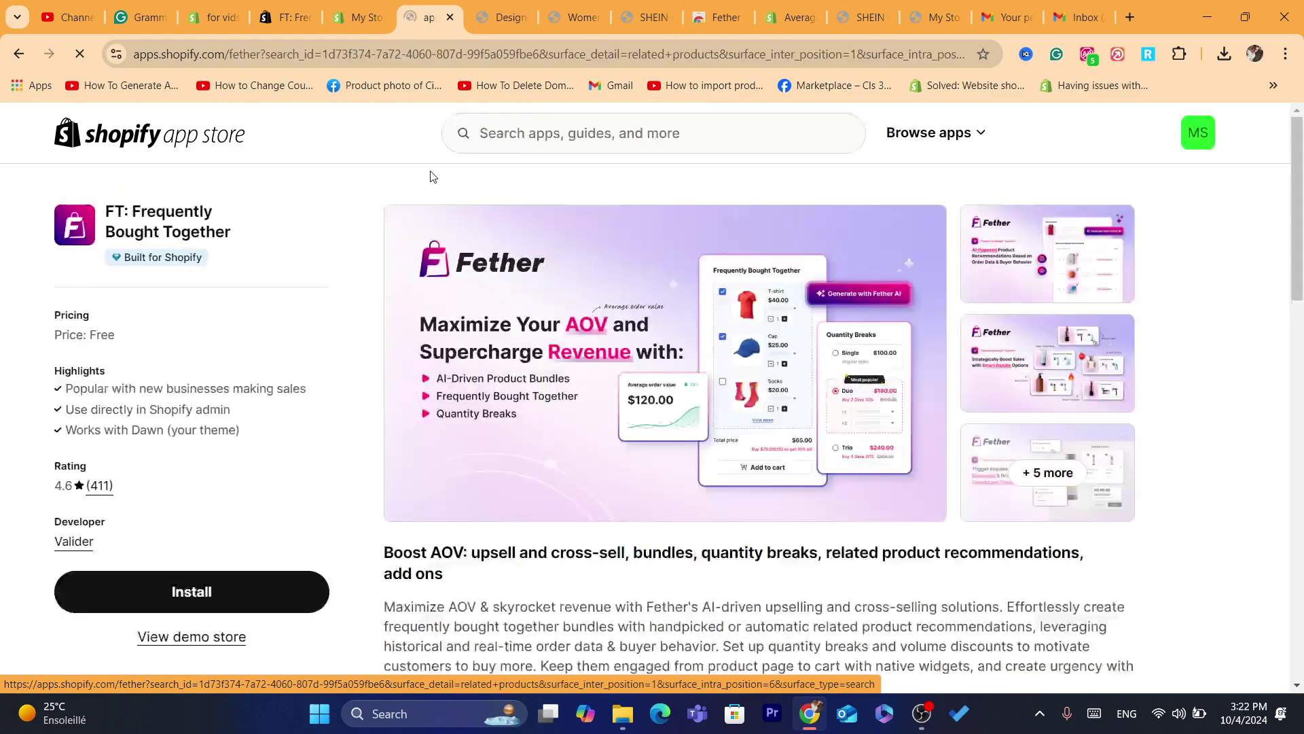
{"action": "left_click", "coordinate": [145, 593]}
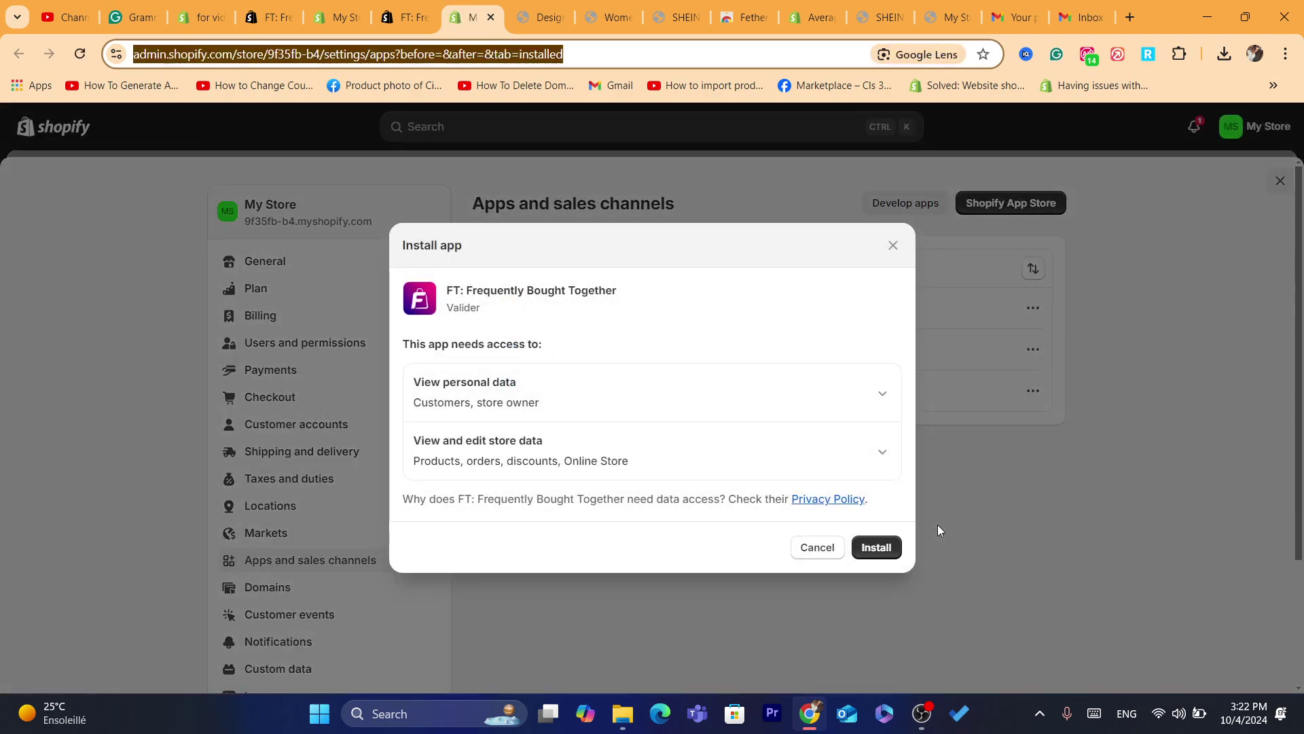
{"action": "left_click", "coordinate": [876, 547]}
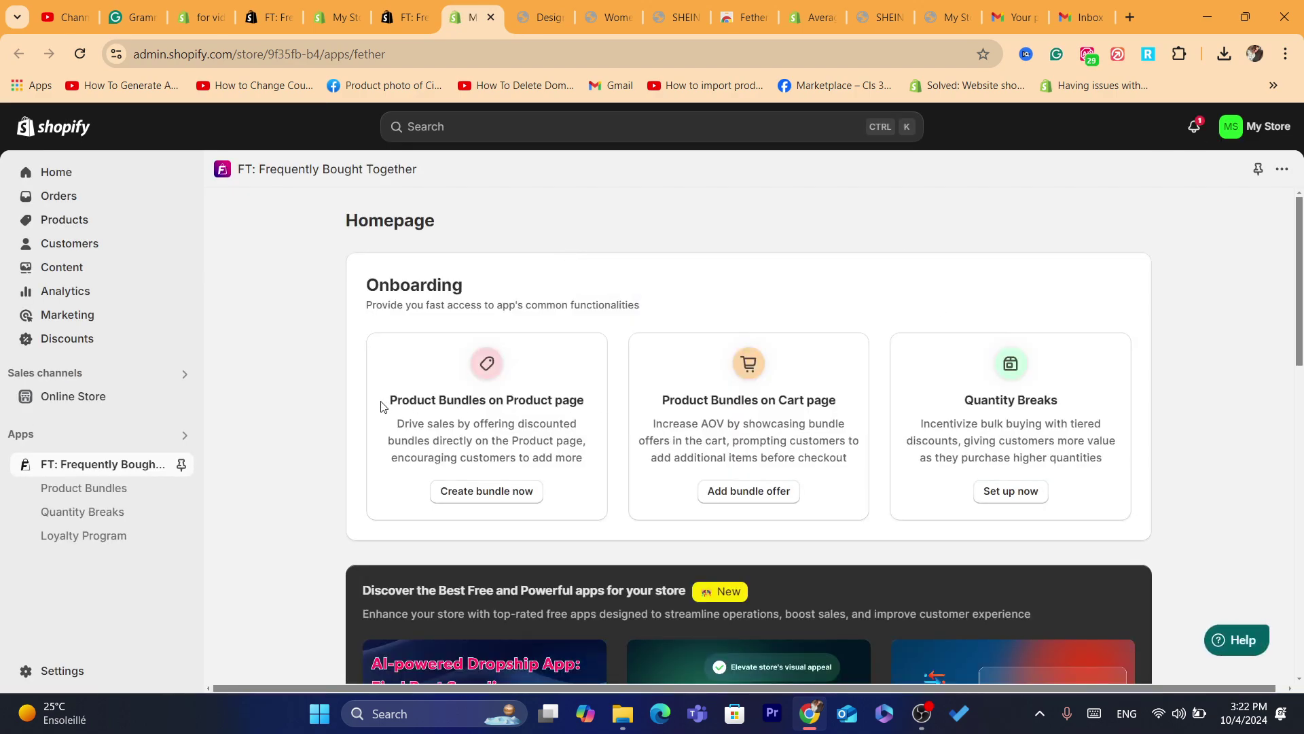
Step: Create a new product-page bundle and select its default name 'Specific products bundle 350'
{"action": "left_click_drag", "start_coordinate": [422, 402], "coordinate": [592, 400]}
{"action": "left_click", "coordinate": [590, 402]}
{"action": "left_click", "coordinate": [469, 504]}
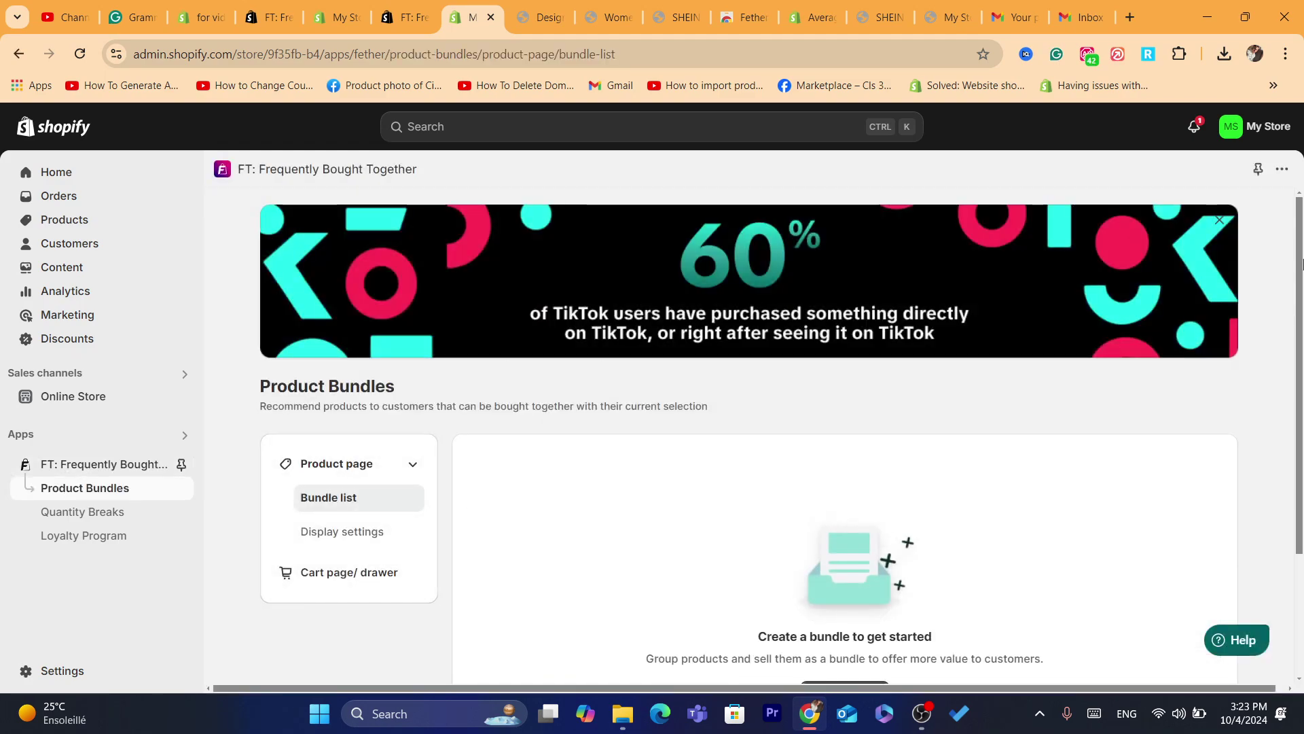
{"action": "scroll", "coordinate": [1301, 426], "scroll_direction": "down", "scroll_amount": 2}
{"action": "left_click", "coordinate": [834, 529]}
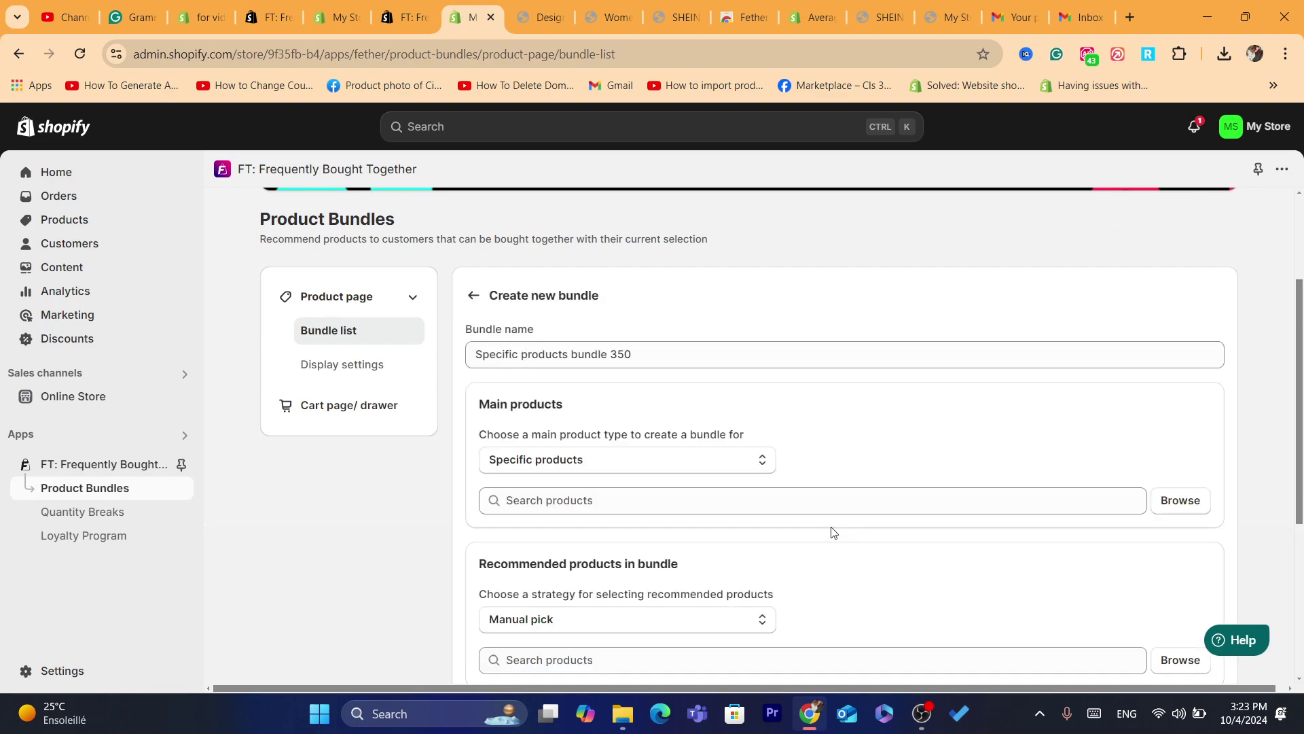
{"action": "left_click", "coordinate": [656, 360]}
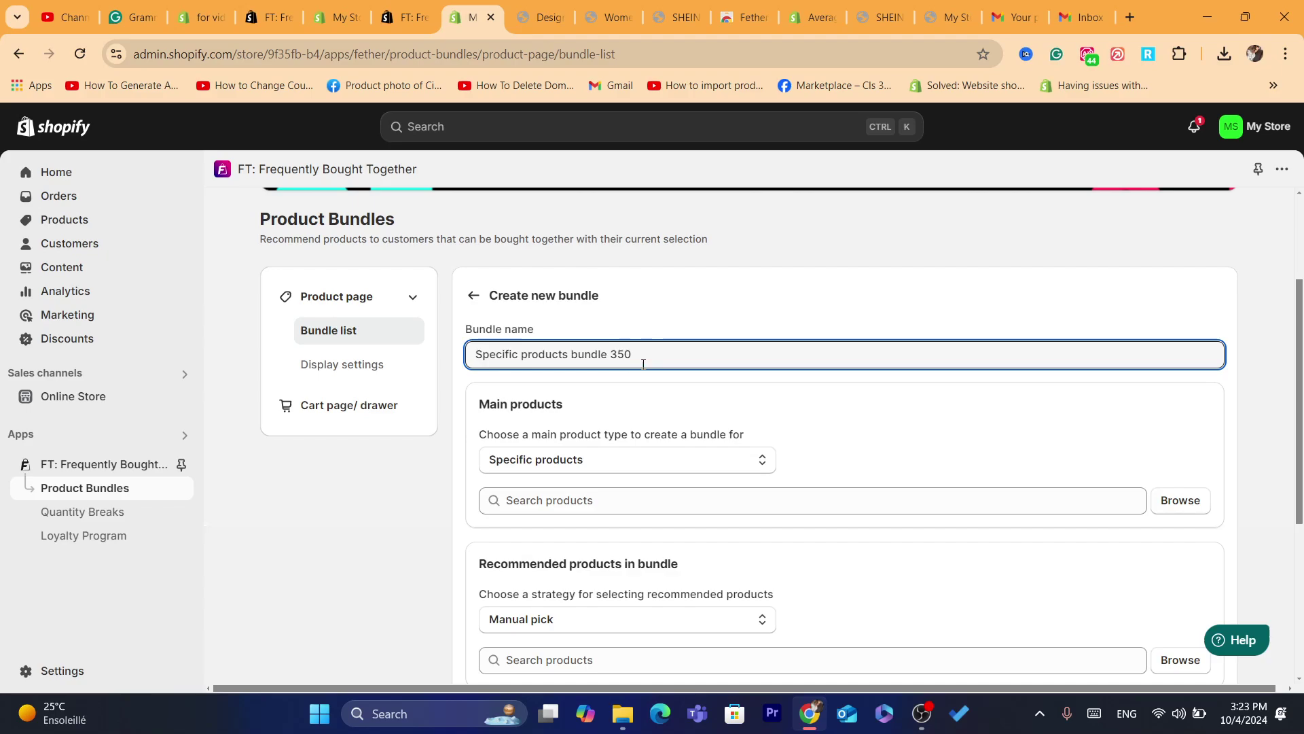
{"action": "triple_click", "coordinate": [656, 360]}
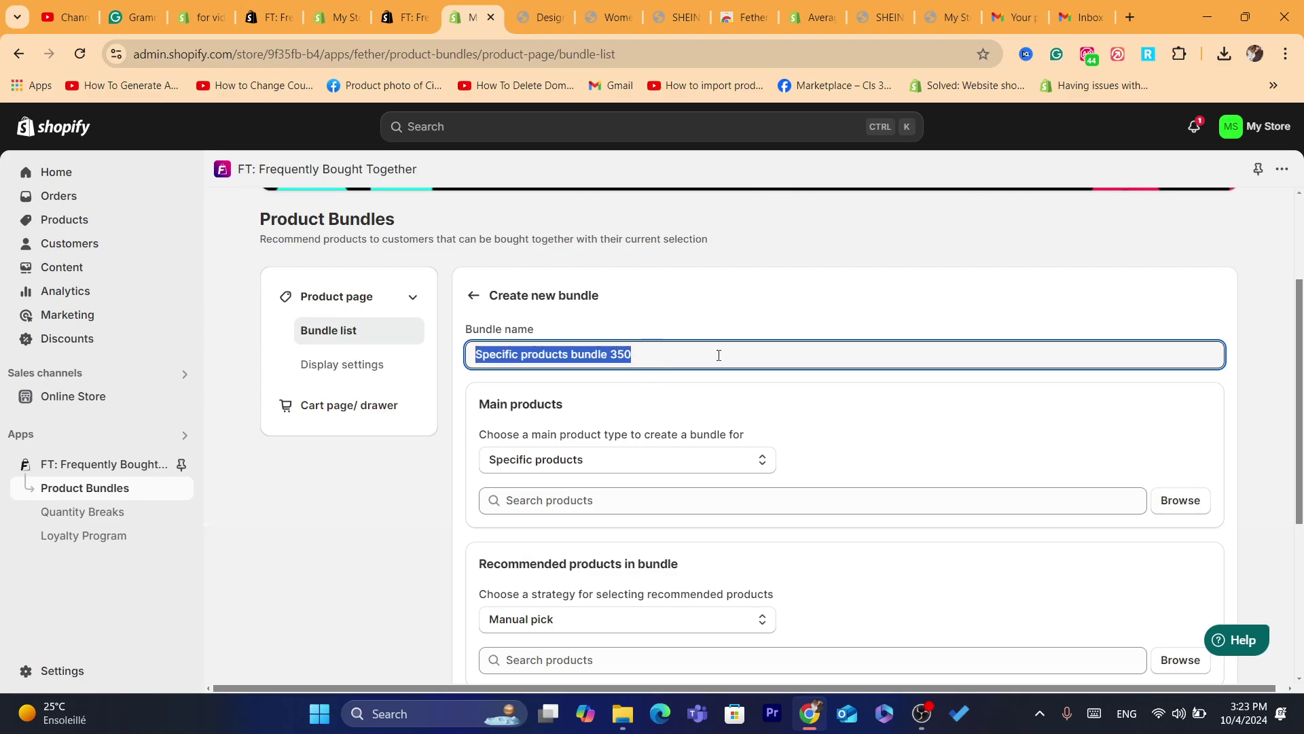
Step: Remove the Fether extension from Chrome via the Extensions menu
{"action": "left_click", "coordinate": [1180, 54]}
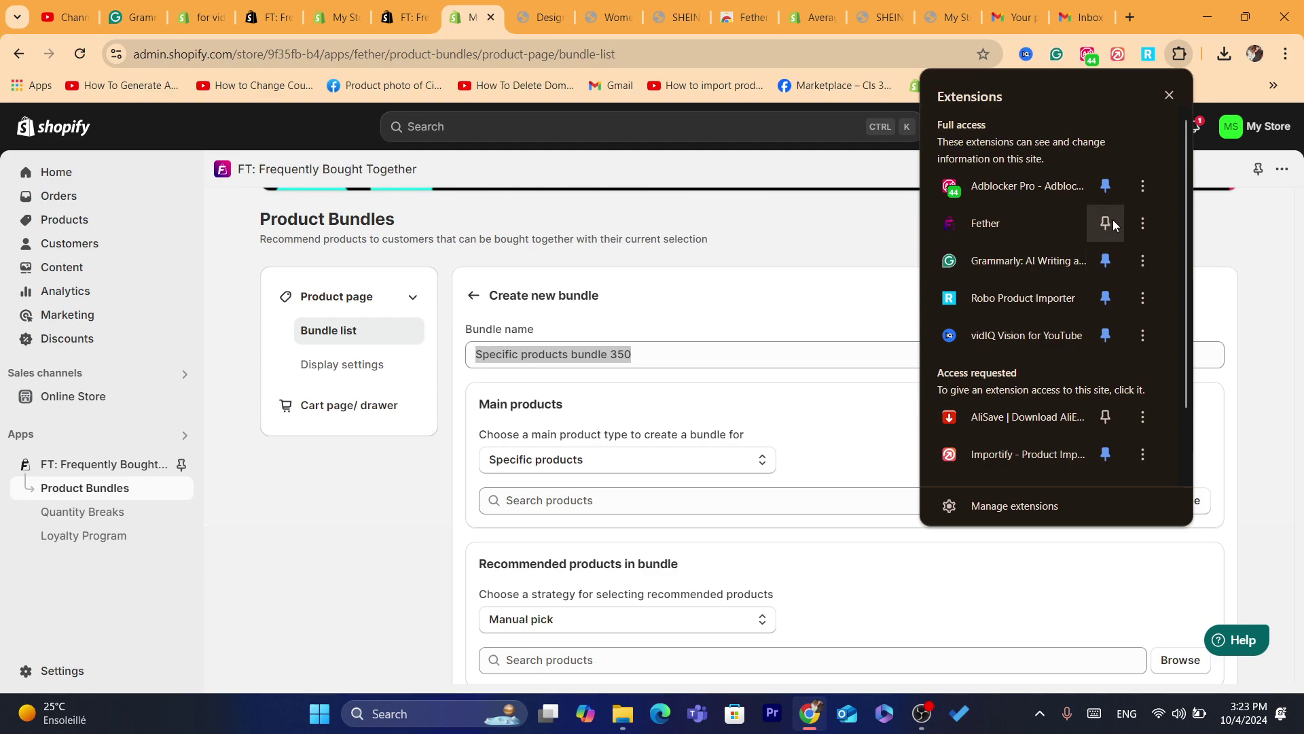
{"action": "left_click", "coordinate": [1142, 222]}
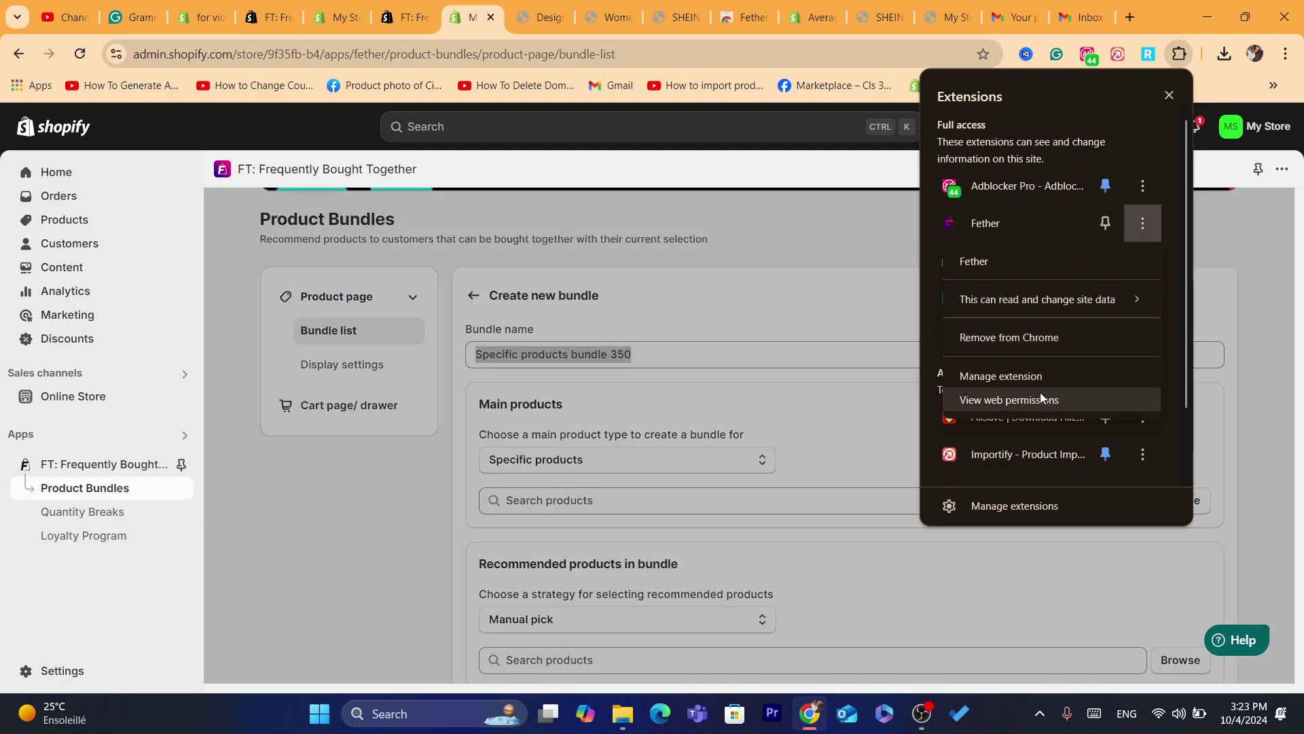
{"action": "left_click", "coordinate": [1016, 340]}
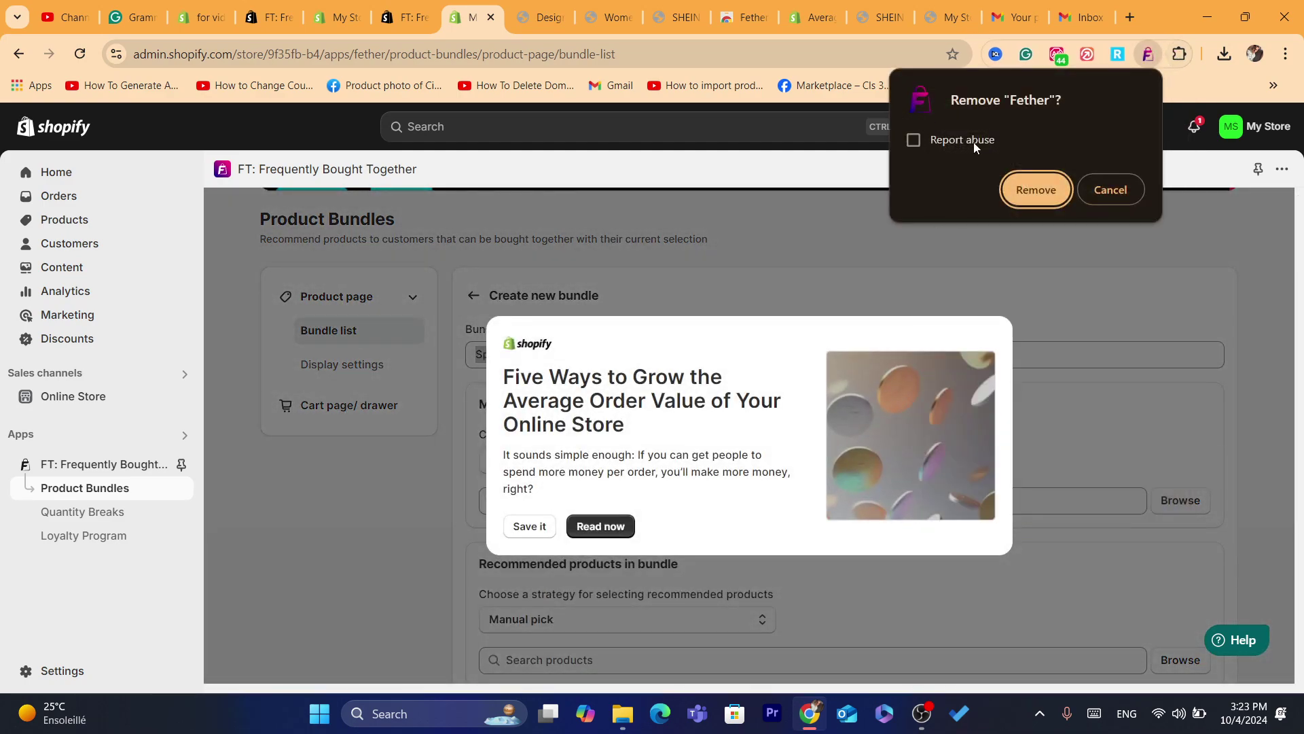
{"action": "left_click", "coordinate": [1044, 180]}
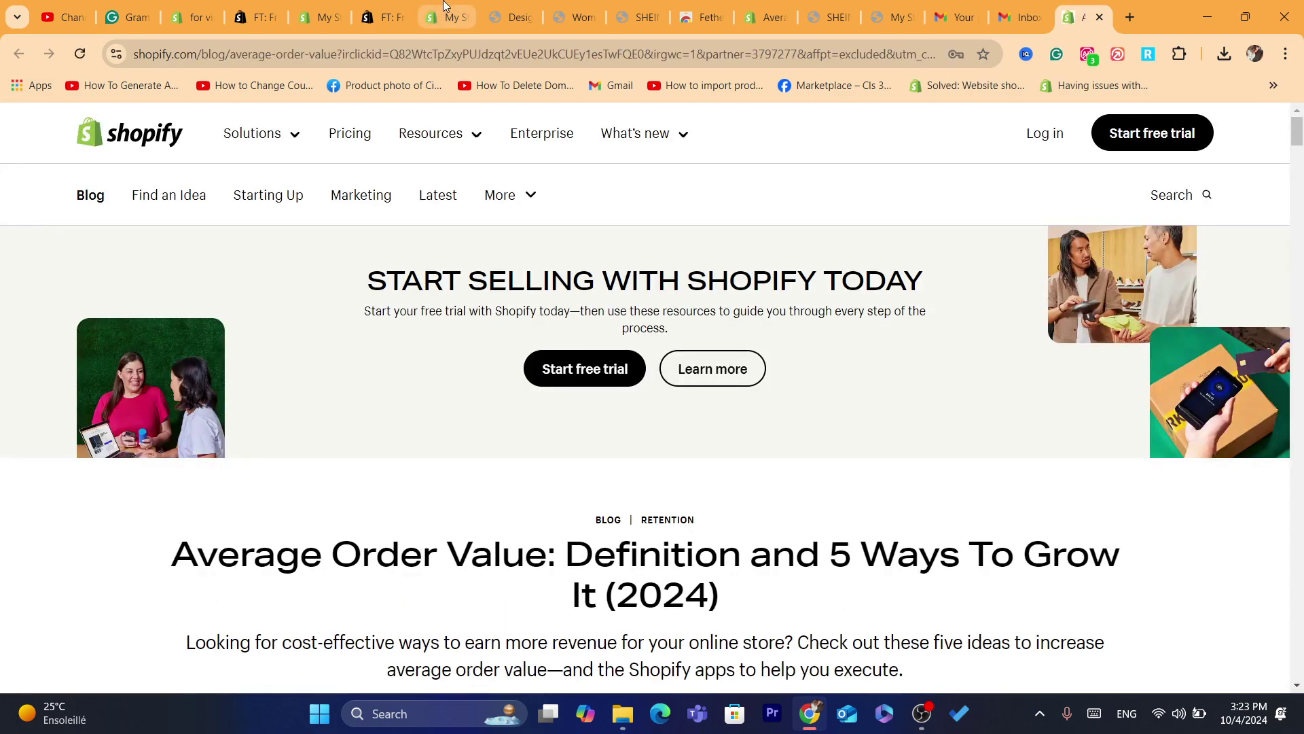
Step: Switch between browser tabs back to the Product Bundles admin page
{"action": "left_click", "coordinate": [444, 6]}
{"action": "left_click", "coordinate": [358, 7]}
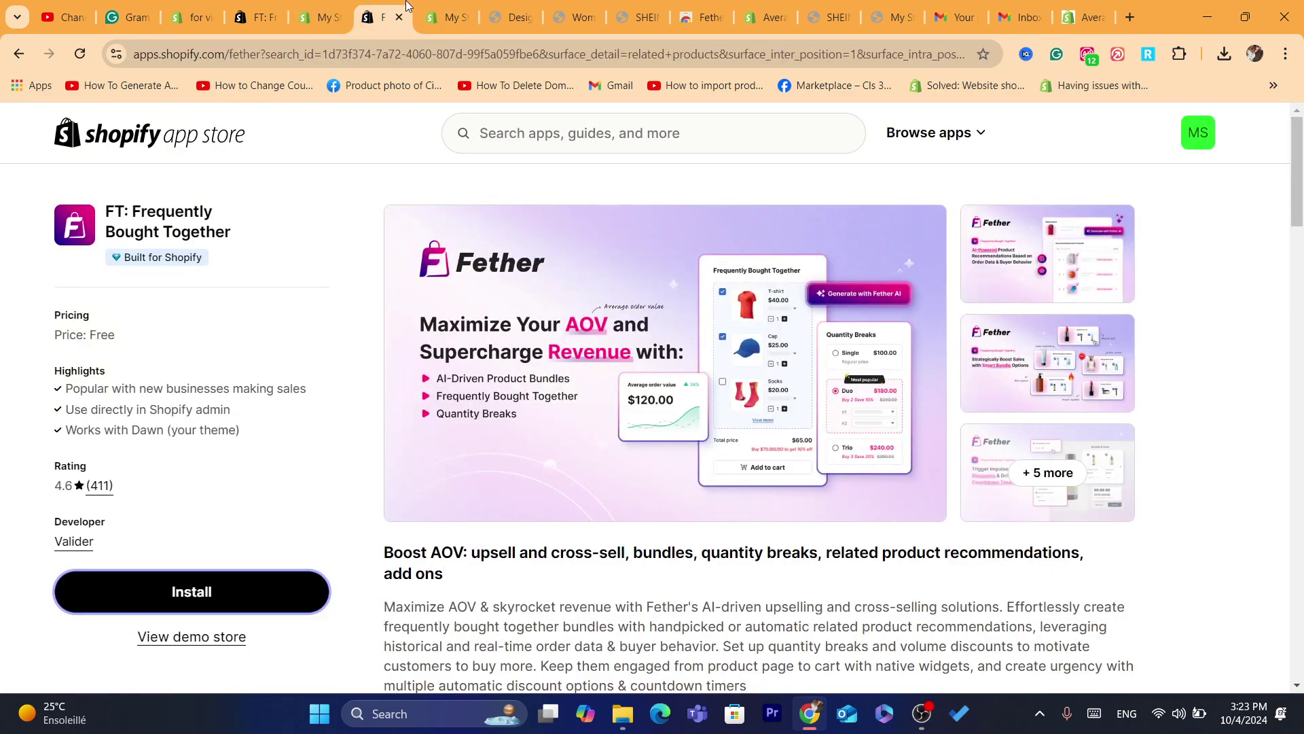
{"action": "left_click", "coordinate": [440, 7]}
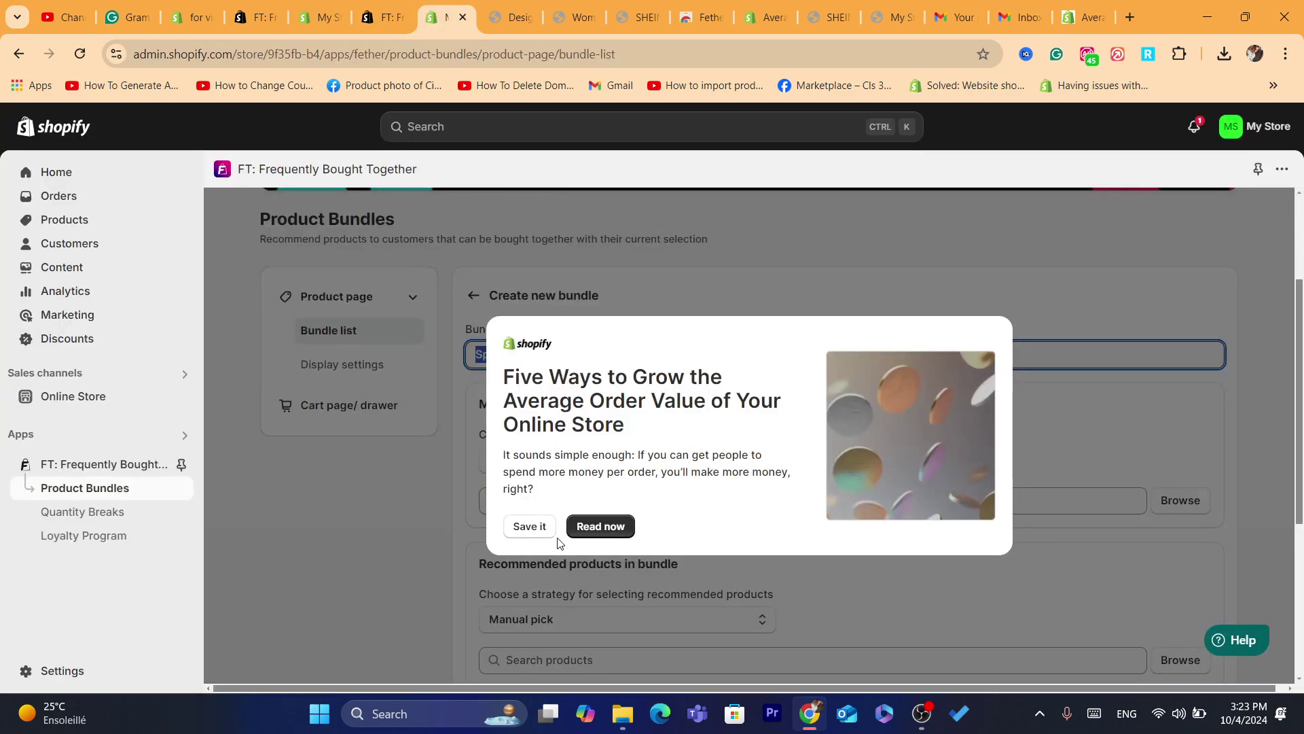
{"action": "left_click", "coordinate": [524, 529]}
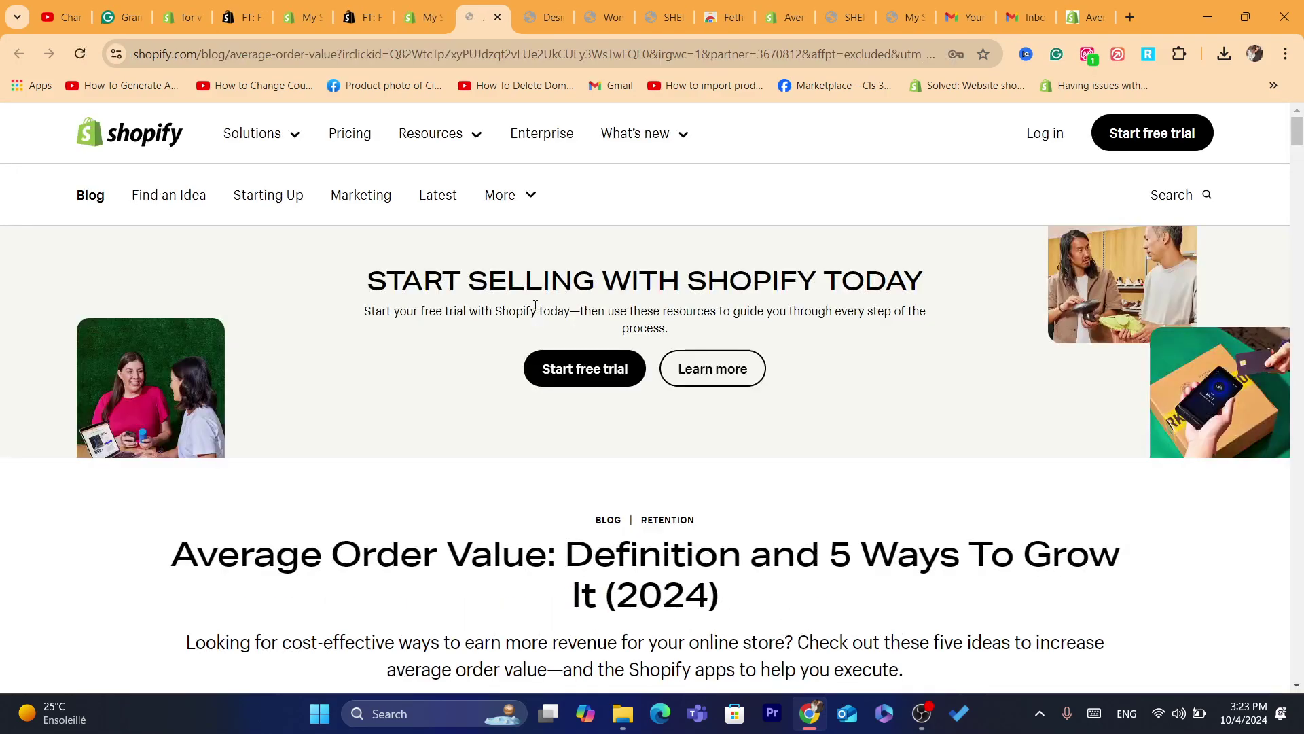
{"action": "left_click", "coordinate": [421, 17]}
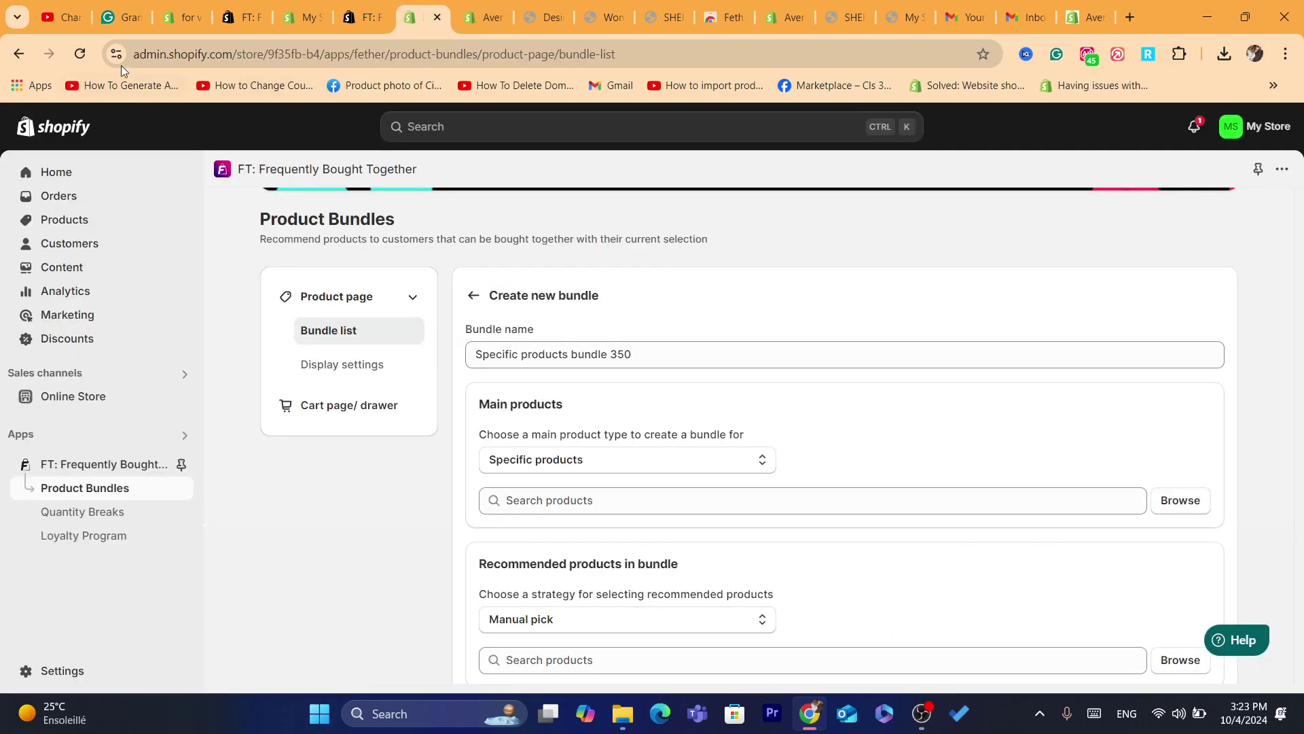
Step: Reload Product Bundles, create a new bundle, and run Analyze now on the theme
{"action": "left_click", "coordinate": [80, 54]}
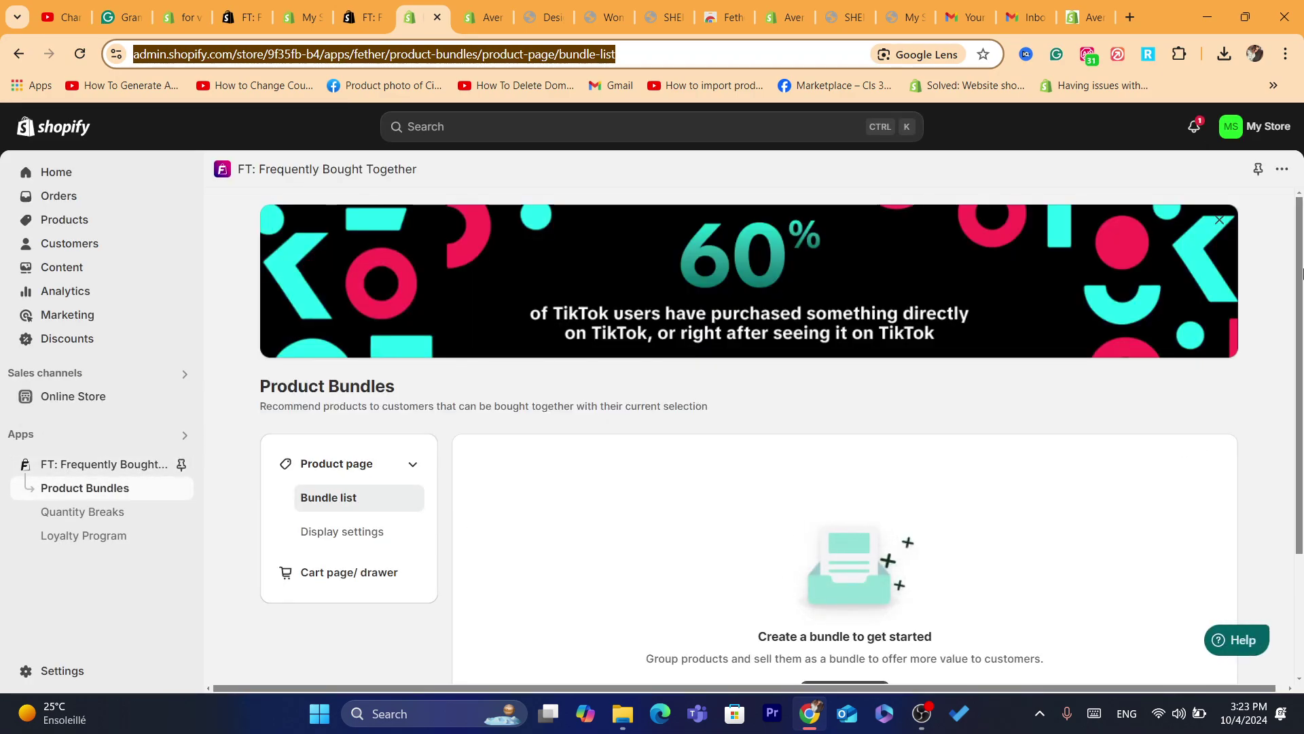
{"action": "left_click_drag", "start_coordinate": [1302, 273], "coordinate": [1302, 426]}
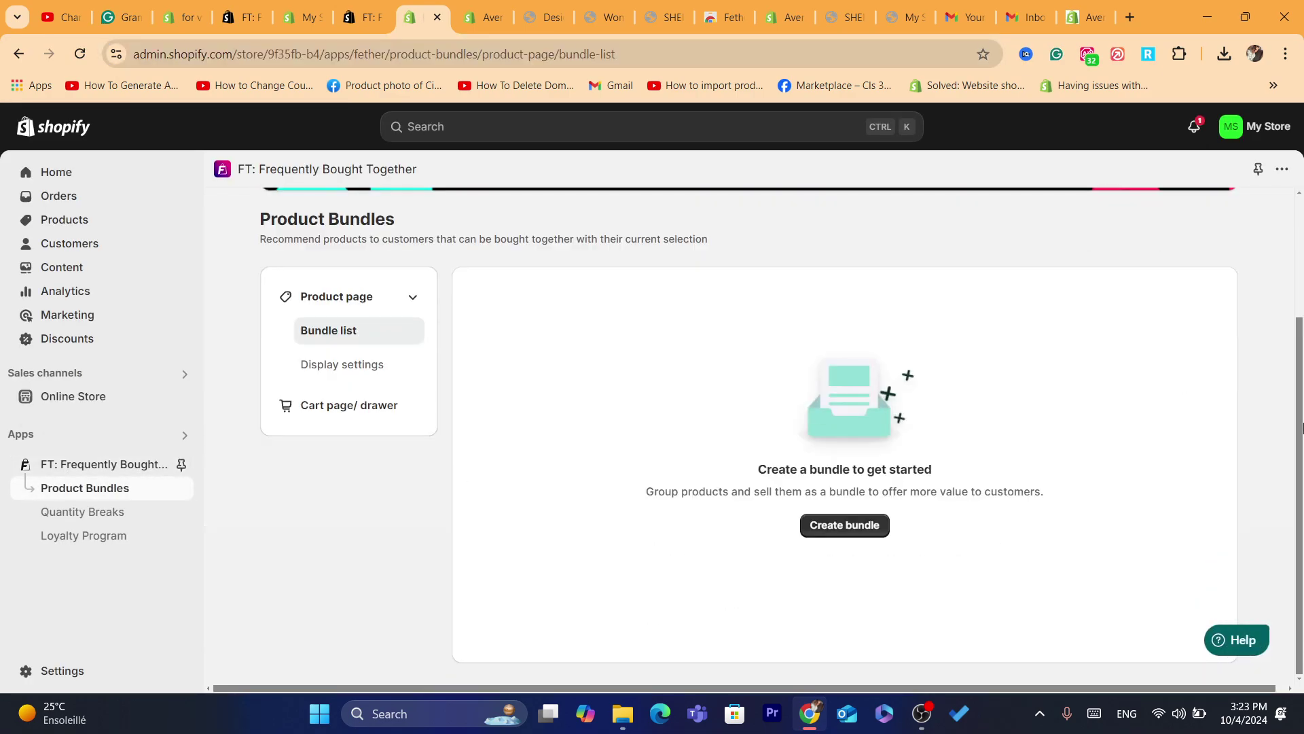
{"action": "left_click", "coordinate": [833, 537]}
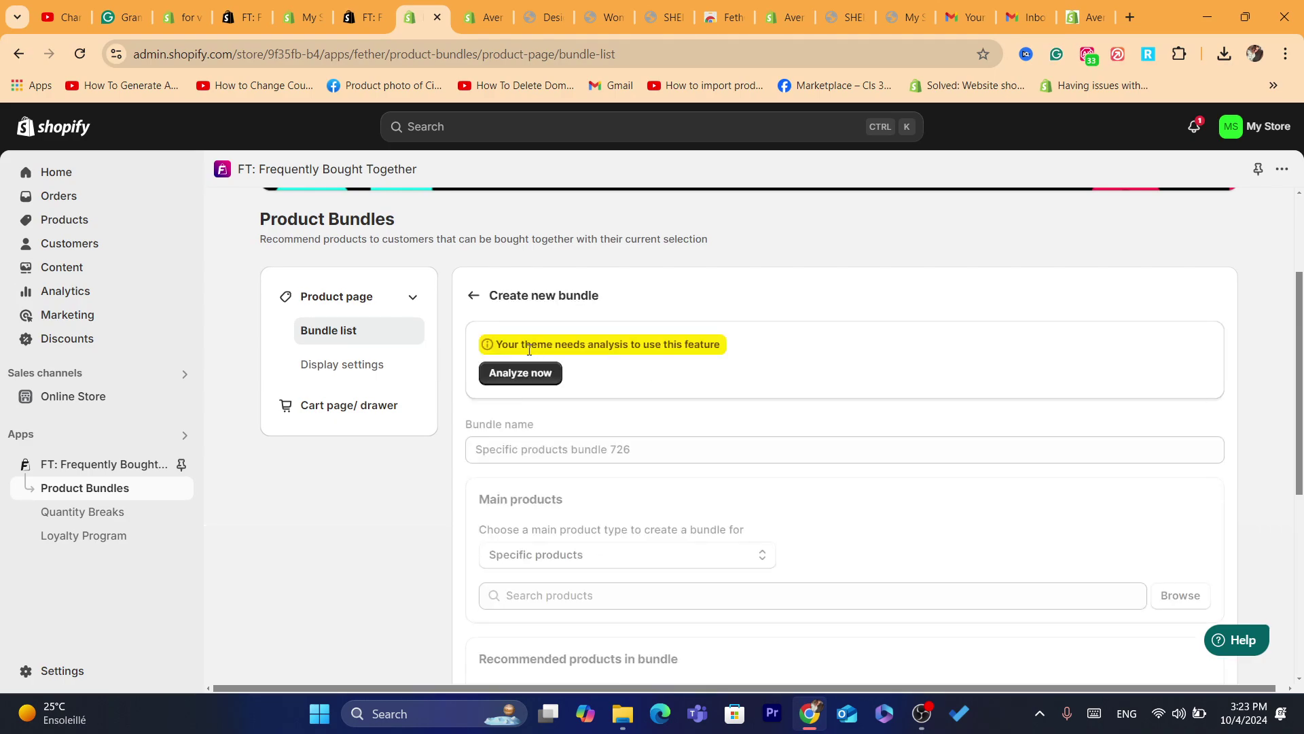
{"action": "left_click_drag", "start_coordinate": [503, 342], "coordinate": [642, 344]}
{"action": "left_click", "coordinate": [642, 345]}
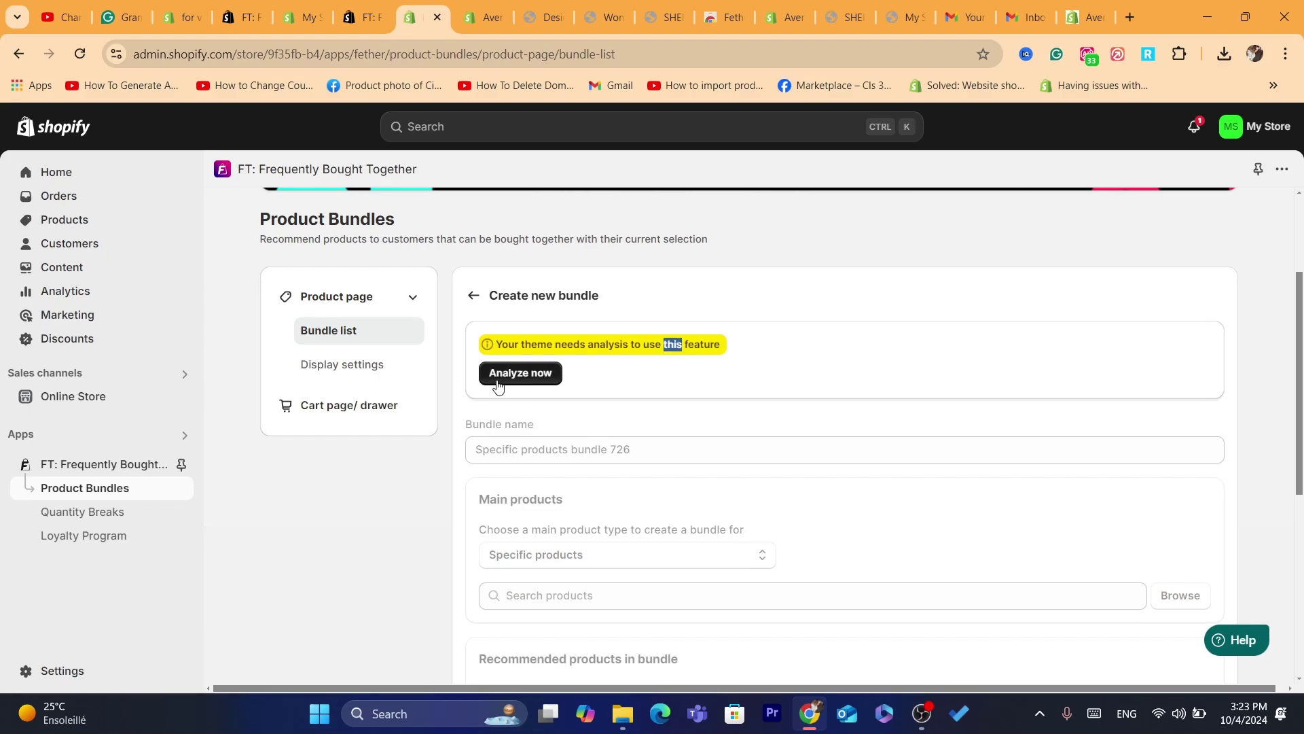
{"action": "left_click", "coordinate": [520, 373]}
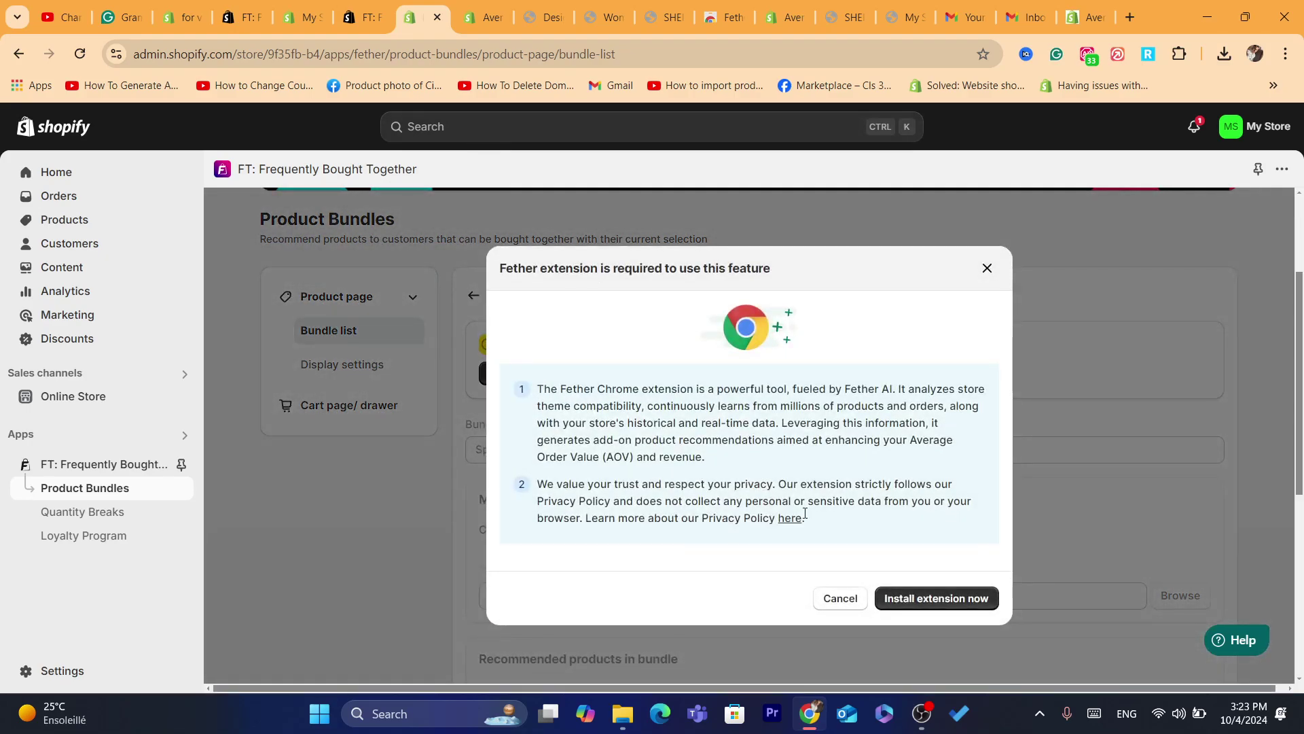
Step: Add Fether from the Chrome Web Store and return to the Shopify bundle form
{"action": "left_click", "coordinate": [923, 595]}
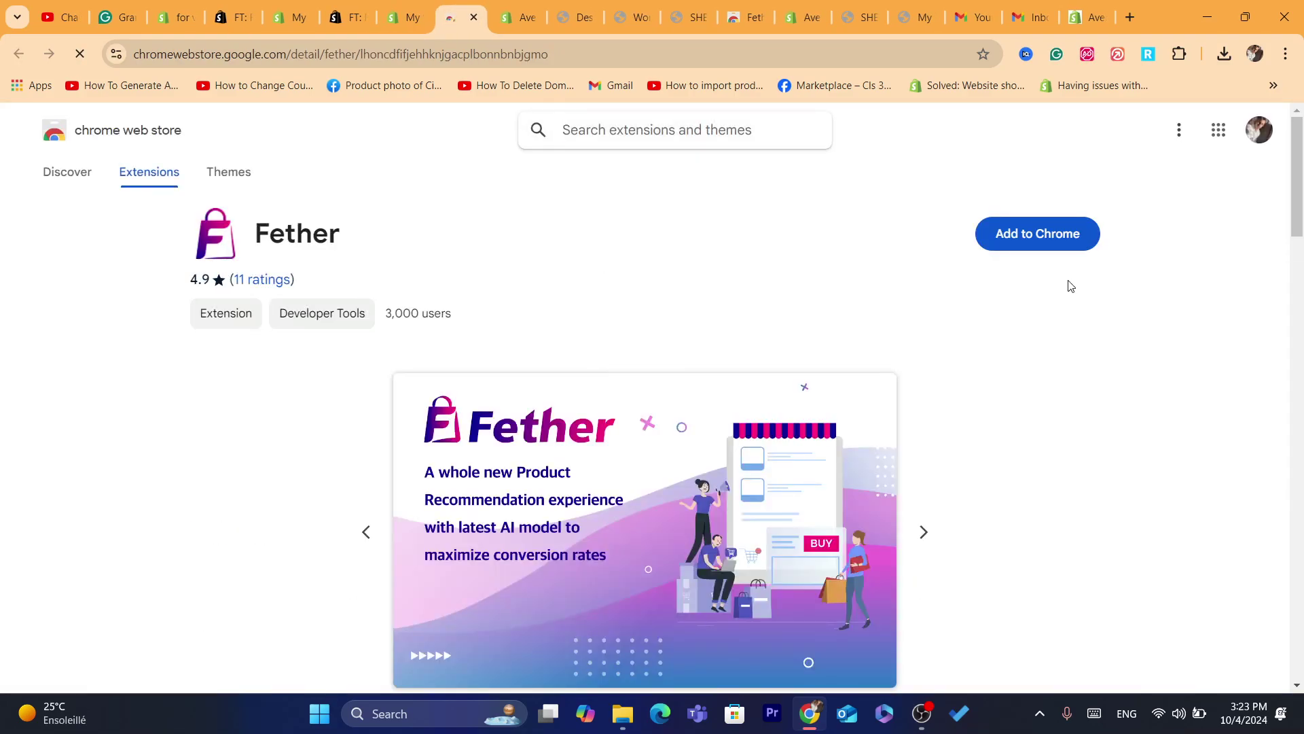
{"action": "left_click", "coordinate": [1037, 248]}
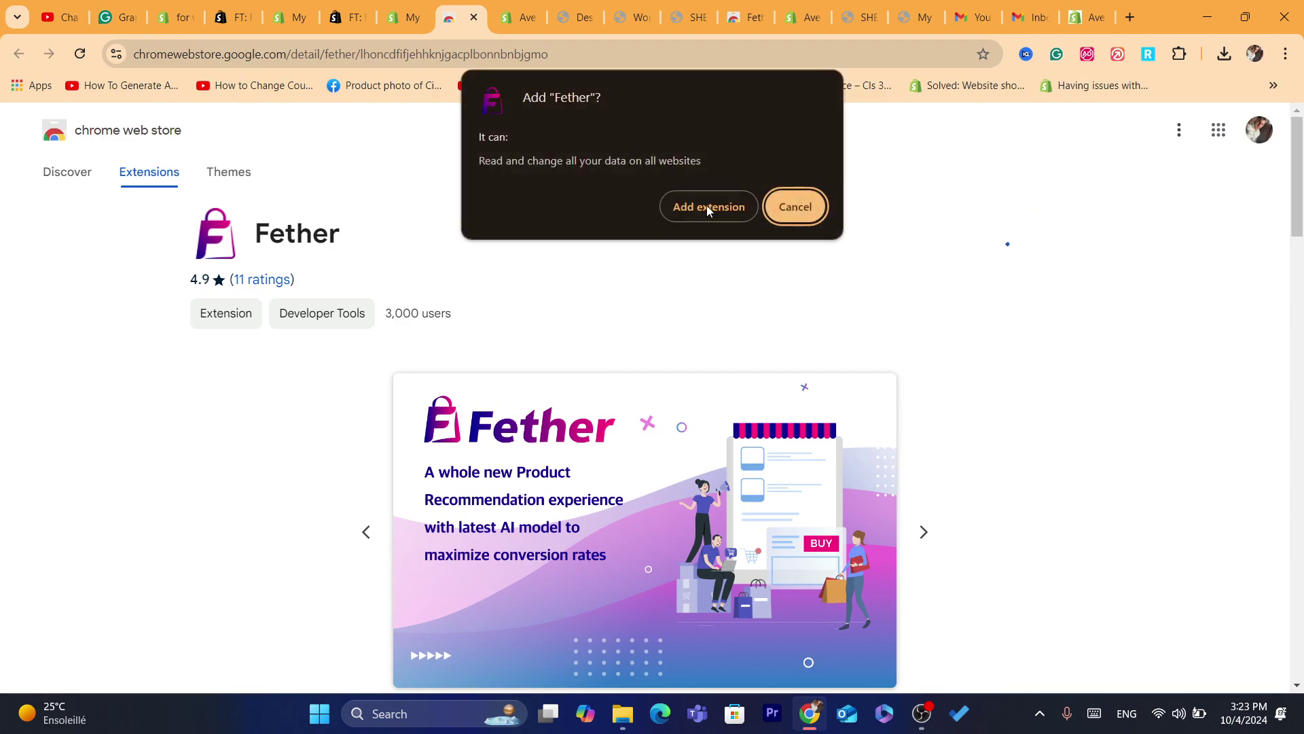
{"action": "left_click", "coordinate": [707, 207]}
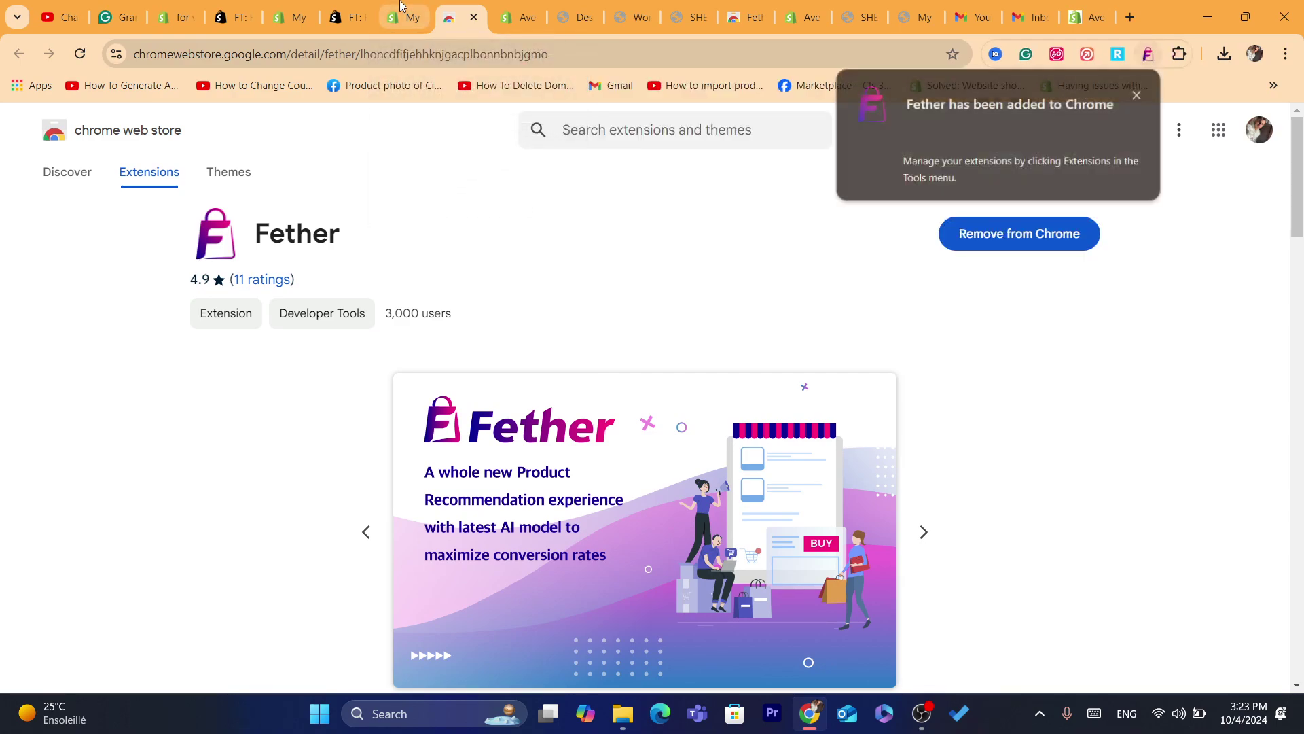
{"action": "left_click", "coordinate": [406, 17]}
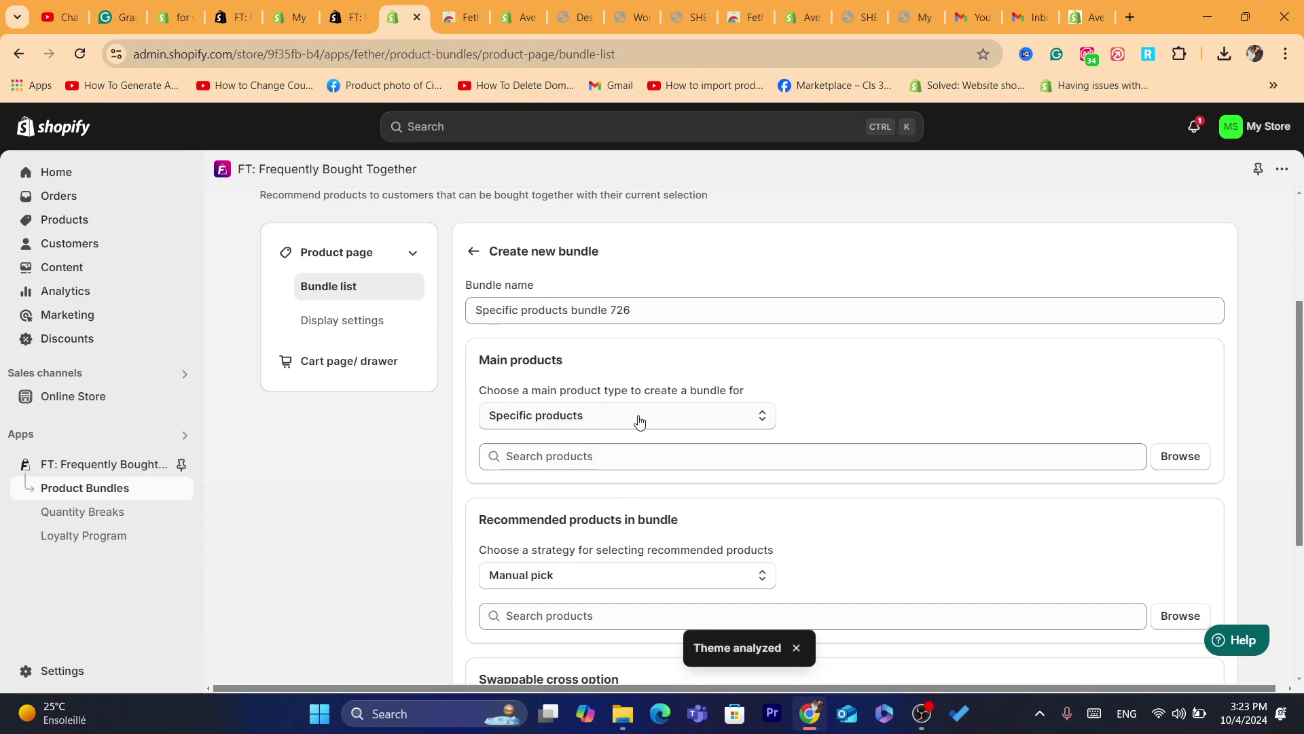
Step: Keep Specific products as main product type and add the Designer Cosmetic Bag
{"action": "left_click_drag", "start_coordinate": [533, 390], "coordinate": [658, 390]}
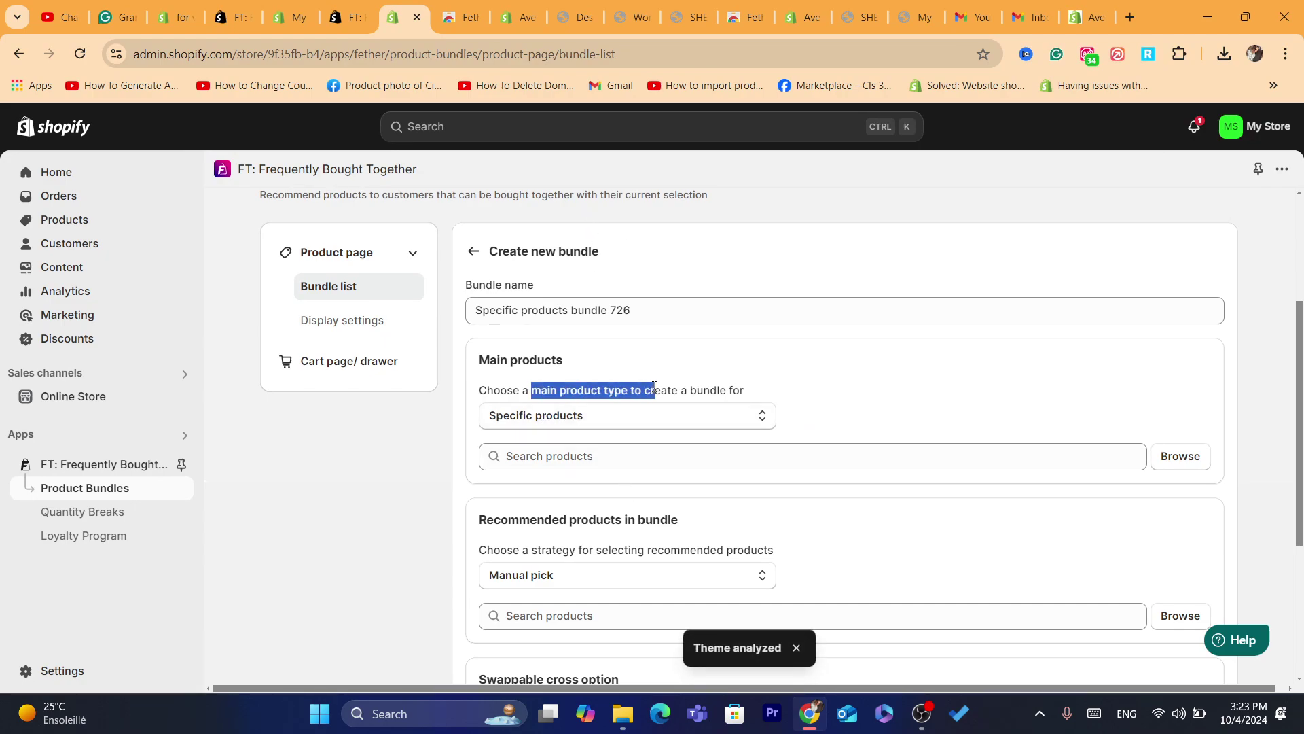
{"action": "triple_click", "coordinate": [654, 389]}
{"action": "double_click", "coordinate": [581, 390]}
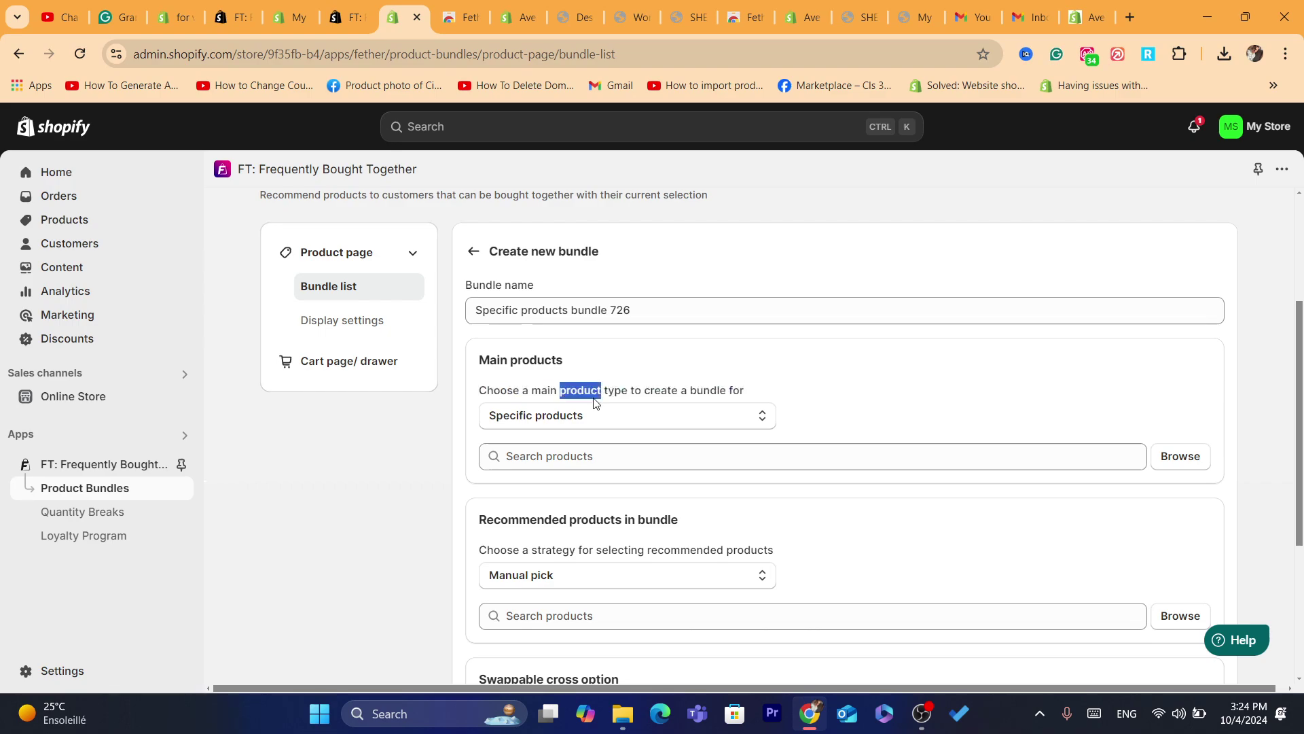
{"action": "left_click", "coordinate": [567, 415]}
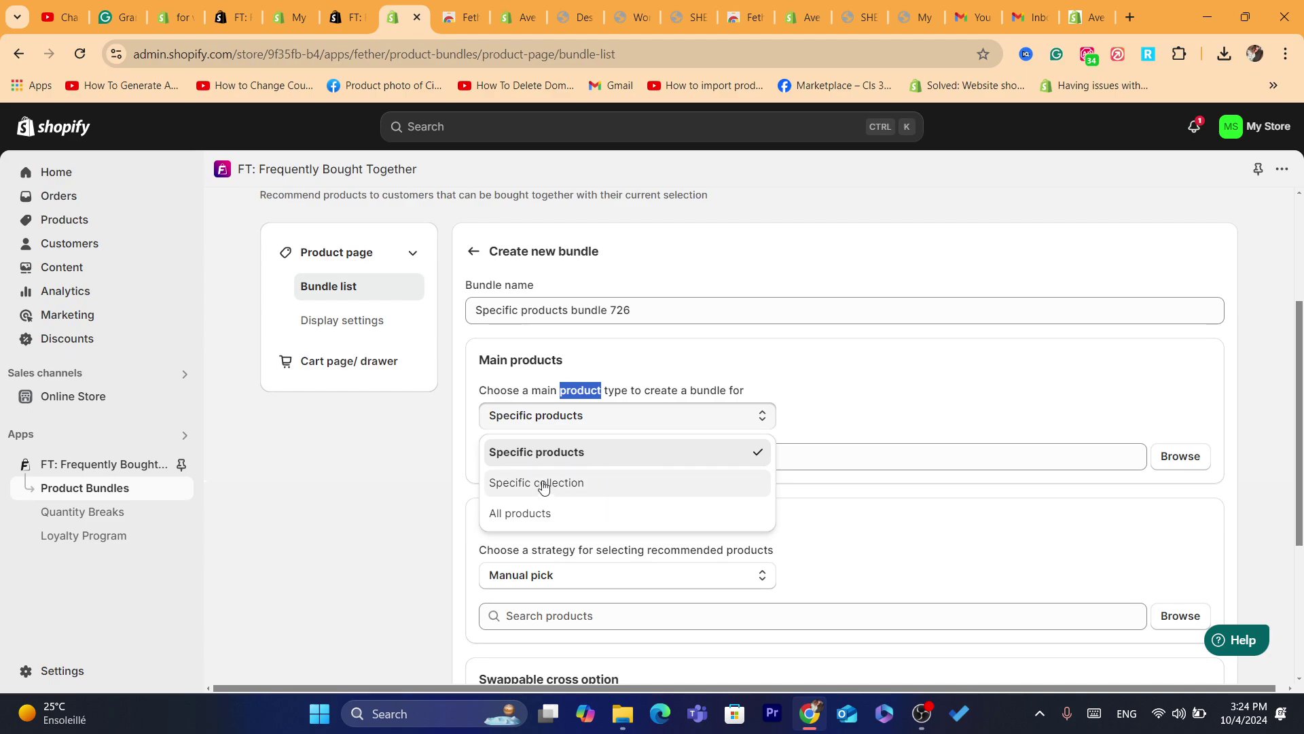
{"action": "left_click", "coordinate": [800, 409]}
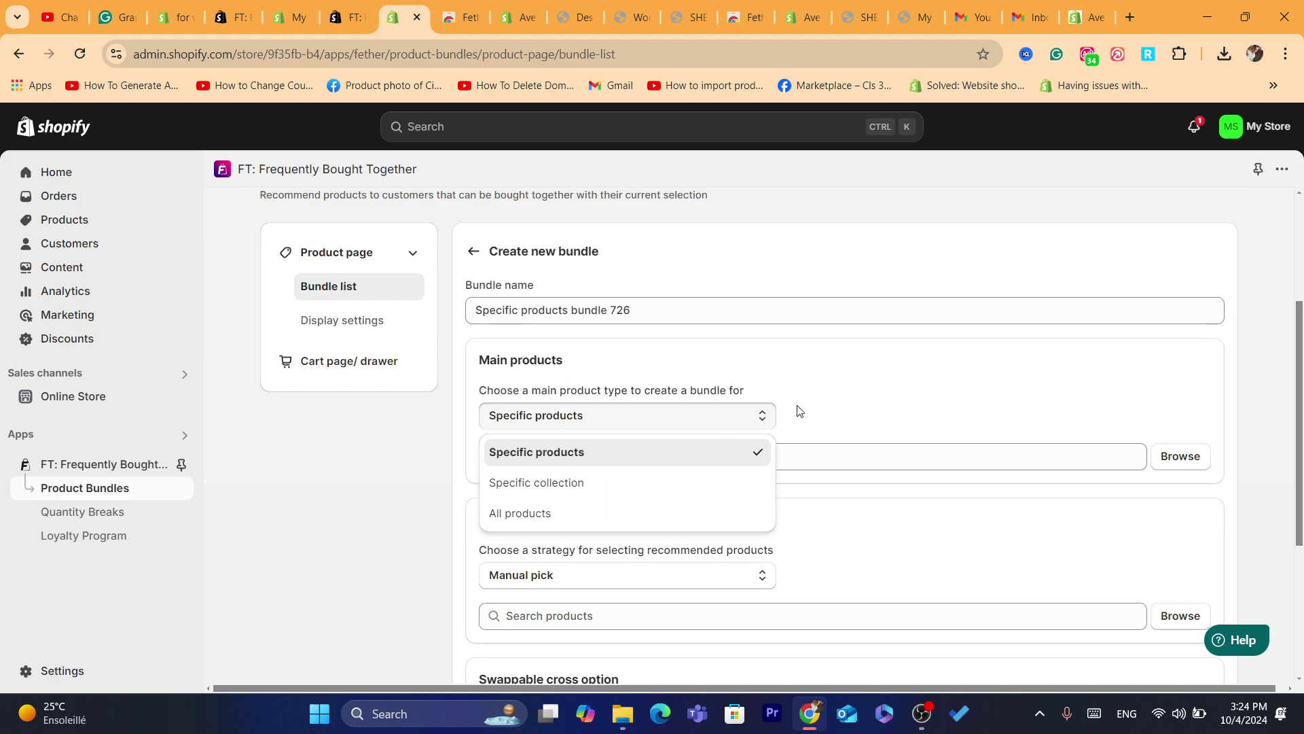
{"action": "left_click", "coordinate": [1173, 459]}
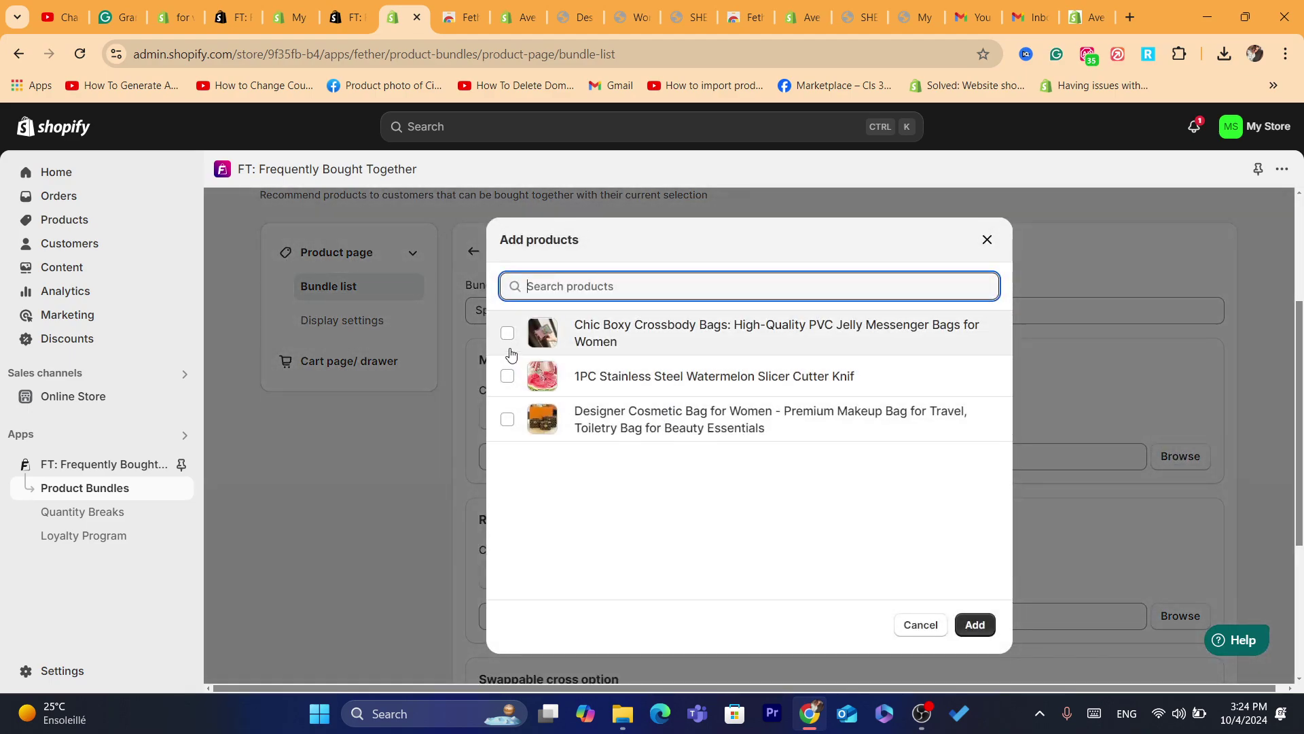
{"action": "left_click", "coordinate": [507, 419]}
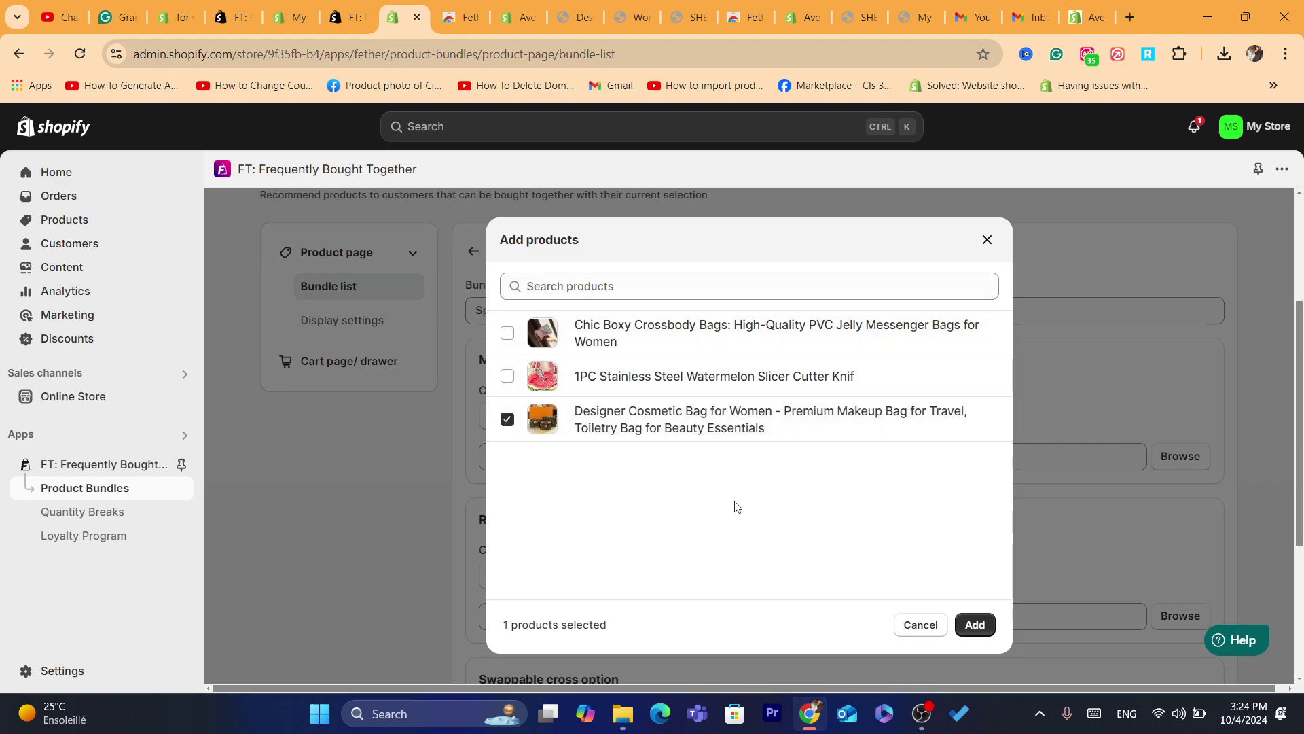
{"action": "left_click", "coordinate": [974, 624]}
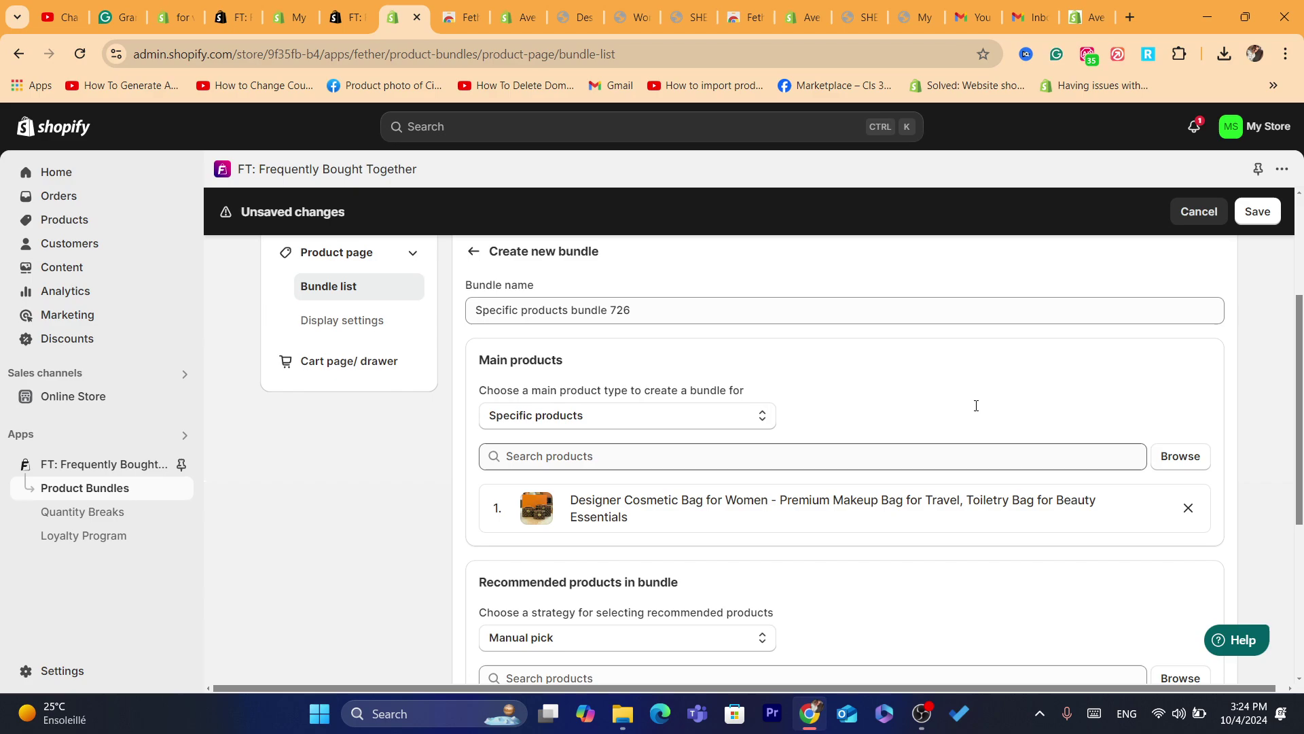
Step: Keep Manual pick as the recommendation strategy and browse products to recommend
{"action": "left_click_drag", "start_coordinate": [1300, 401], "coordinate": [1301, 510]}
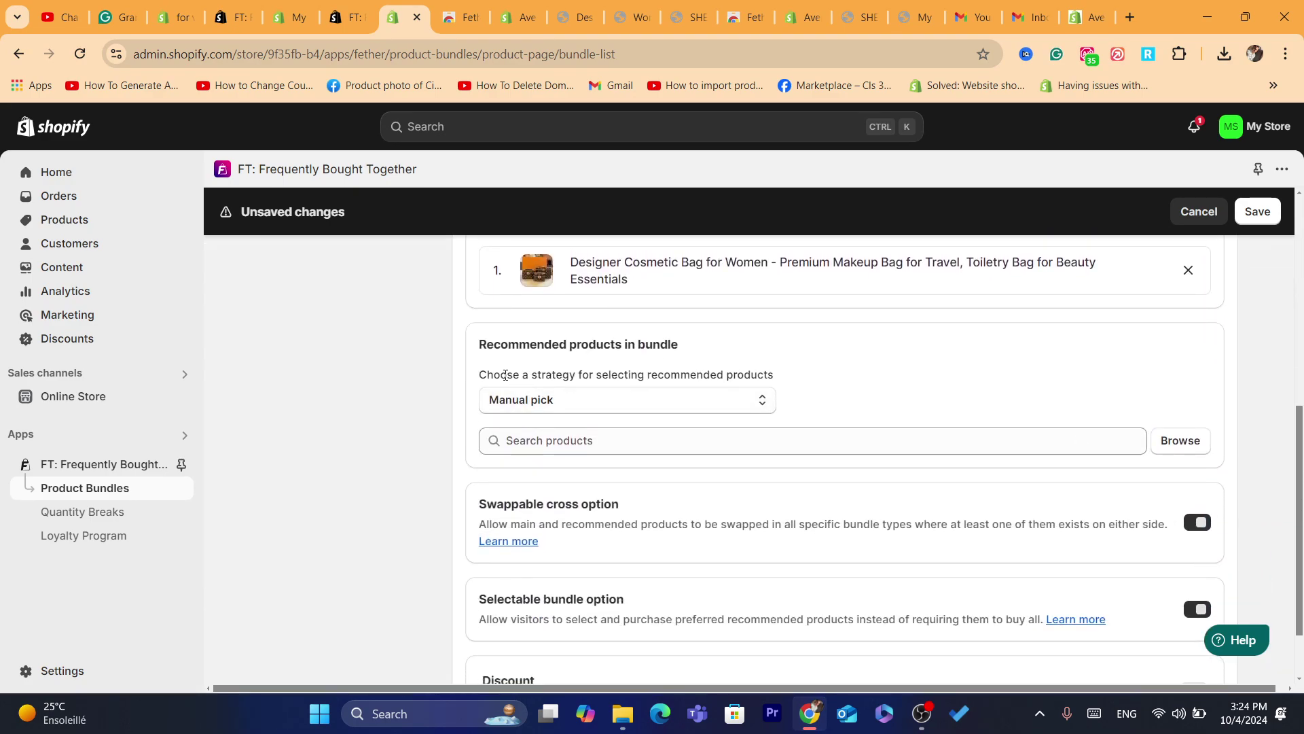
{"action": "left_click_drag", "start_coordinate": [505, 376], "coordinate": [773, 376]}
{"action": "left_click", "coordinate": [648, 378]}
{"action": "left_click", "coordinate": [790, 376]}
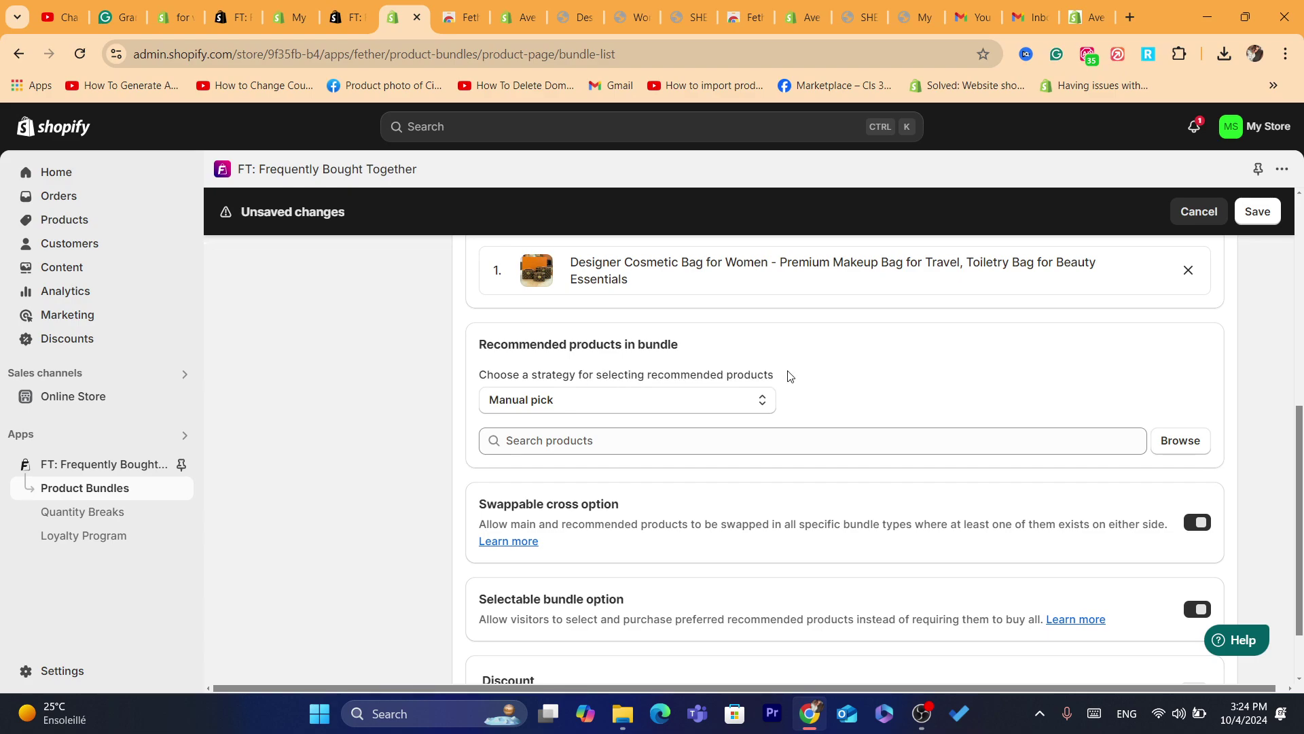
{"action": "left_click", "coordinate": [667, 406]}
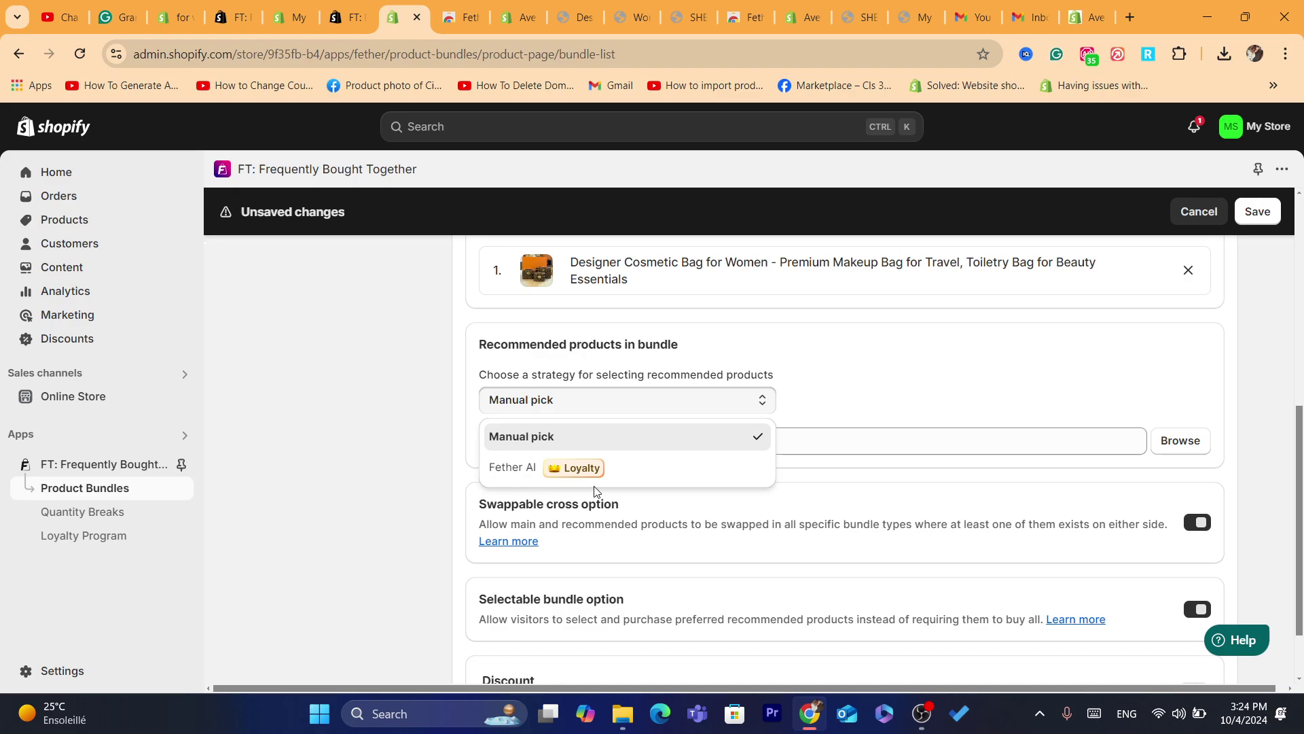
{"action": "left_click", "coordinate": [513, 369]}
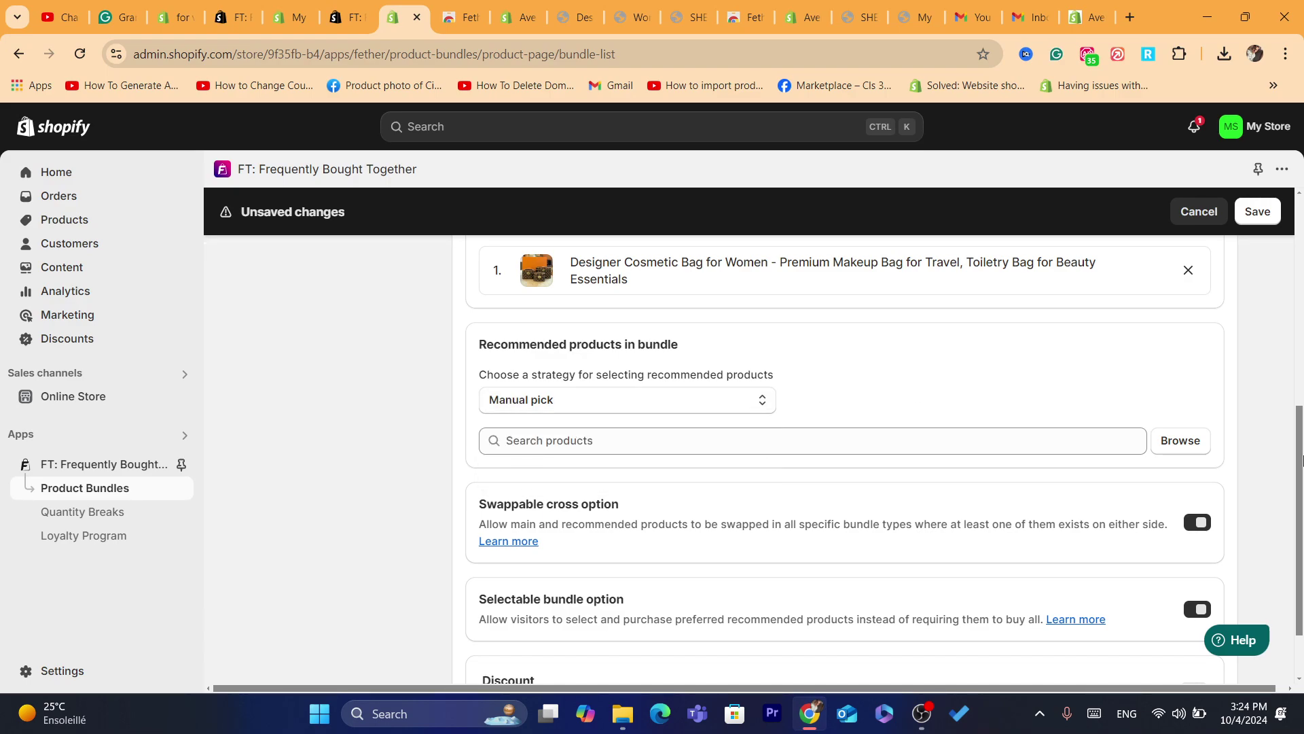
{"action": "left_click", "coordinate": [1182, 443]}
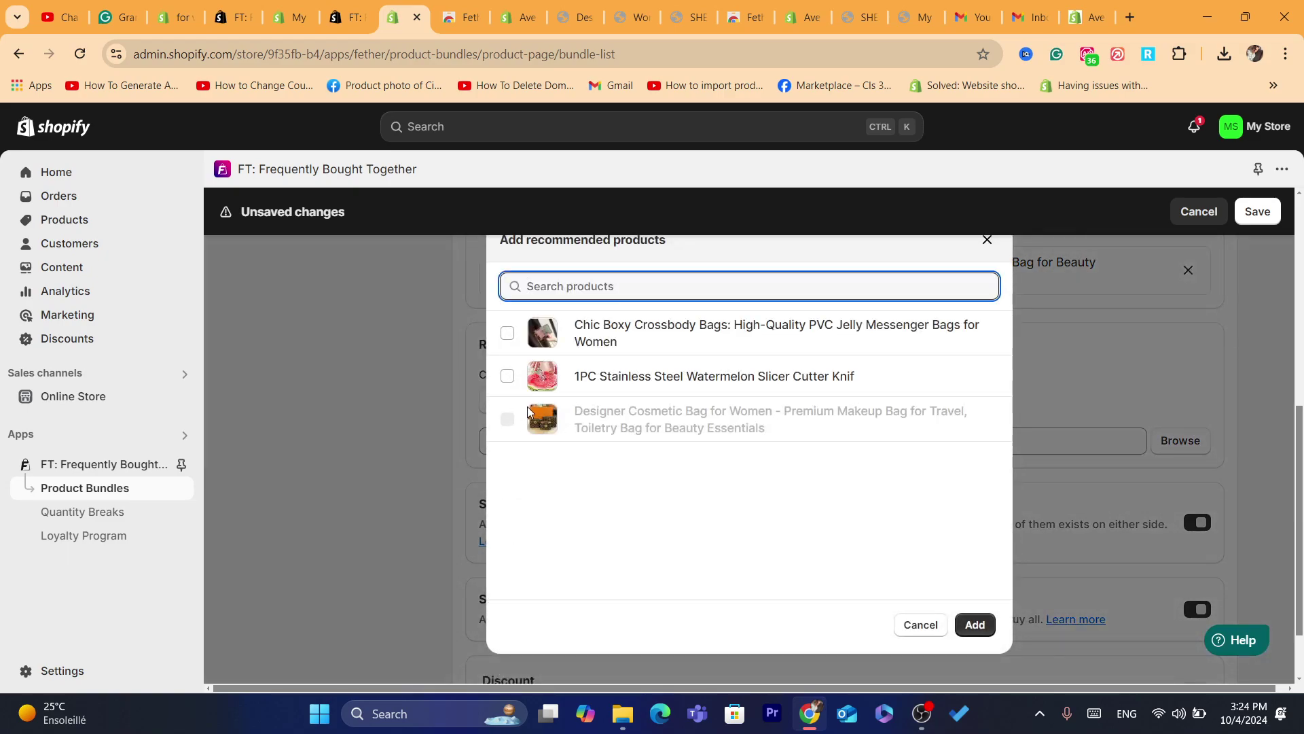
Step: Add the Chic Boxy Crossbody Bags and Watermelon Slicer as recommendations and save the bundle
{"action": "left_click", "coordinate": [507, 333]}
{"action": "left_click", "coordinate": [508, 377]}
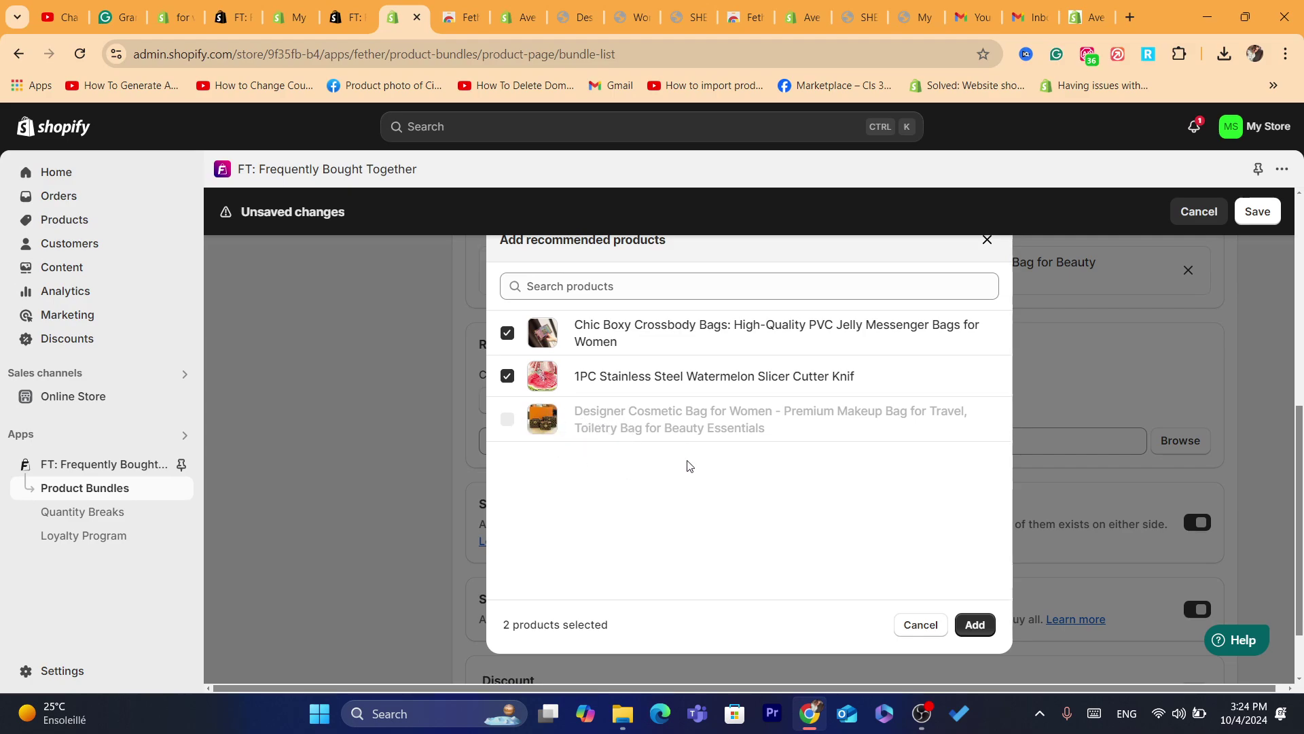
{"action": "left_click", "coordinate": [970, 624]}
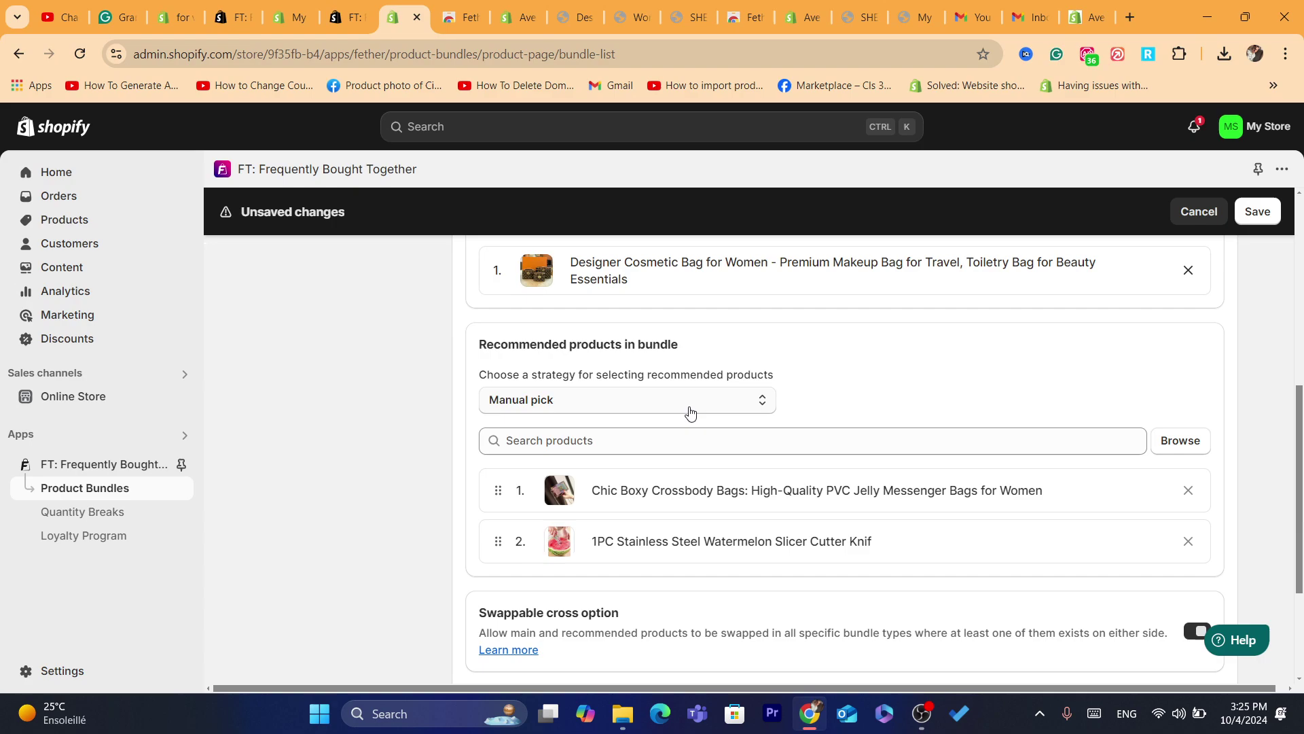
{"action": "scroll", "coordinate": [1302, 459], "scroll_direction": "down", "scroll_amount": 3}
{"action": "scroll", "coordinate": [1267, 459], "scroll_direction": "up", "scroll_amount": 9}
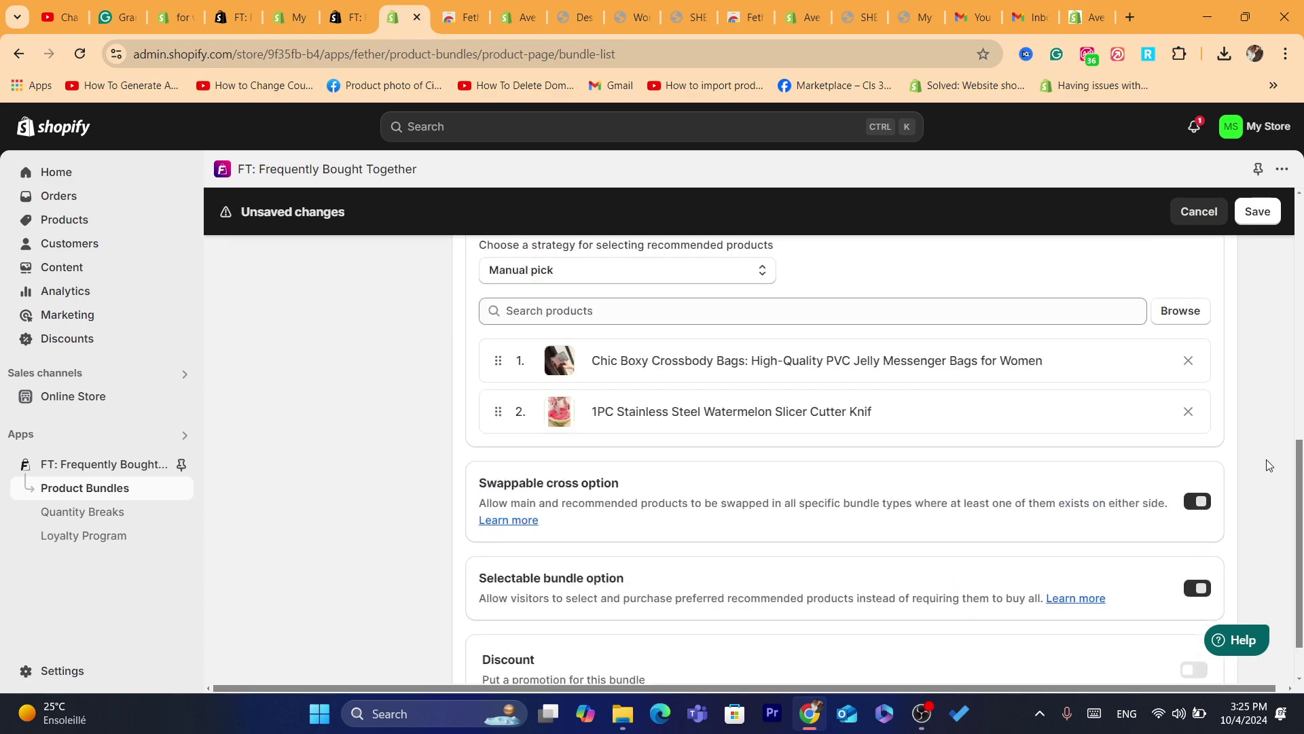
{"action": "left_click", "coordinate": [1257, 212]}
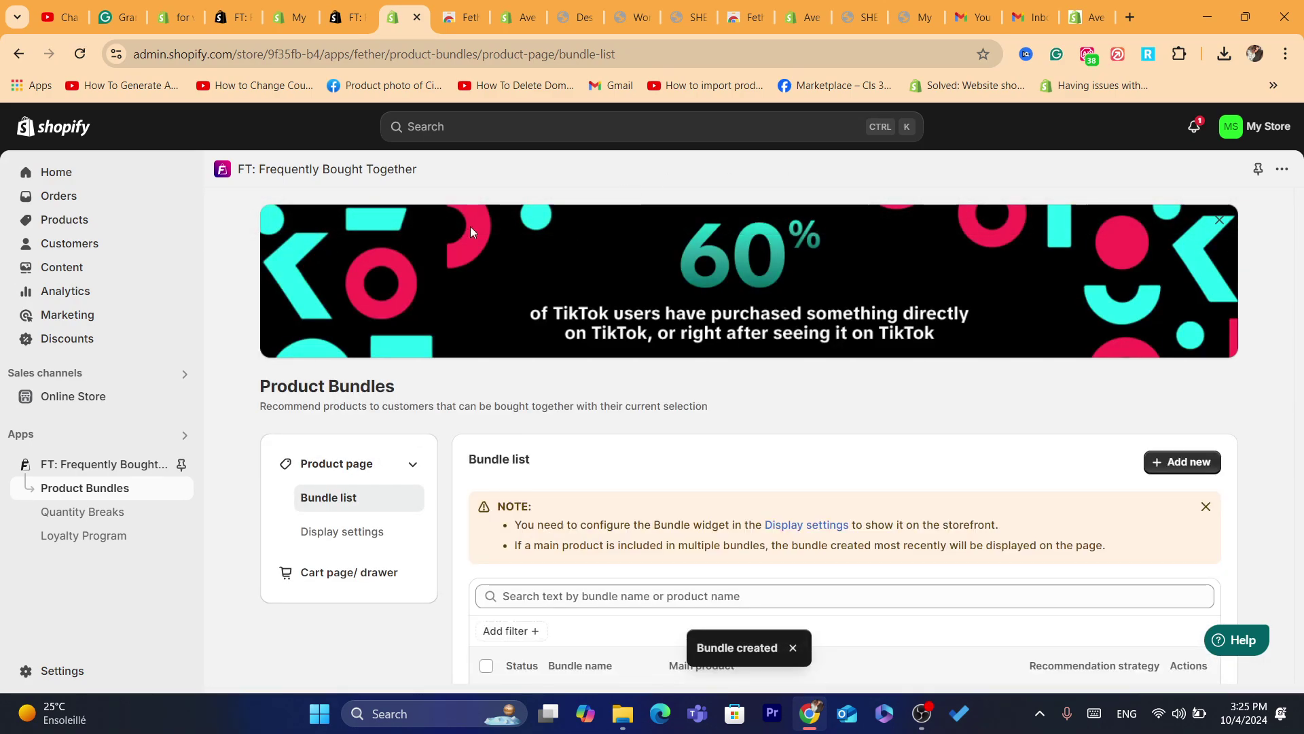
Step: Open the Dawn theme in the editor from Online Store > Customize
{"action": "left_click", "coordinate": [74, 397]}
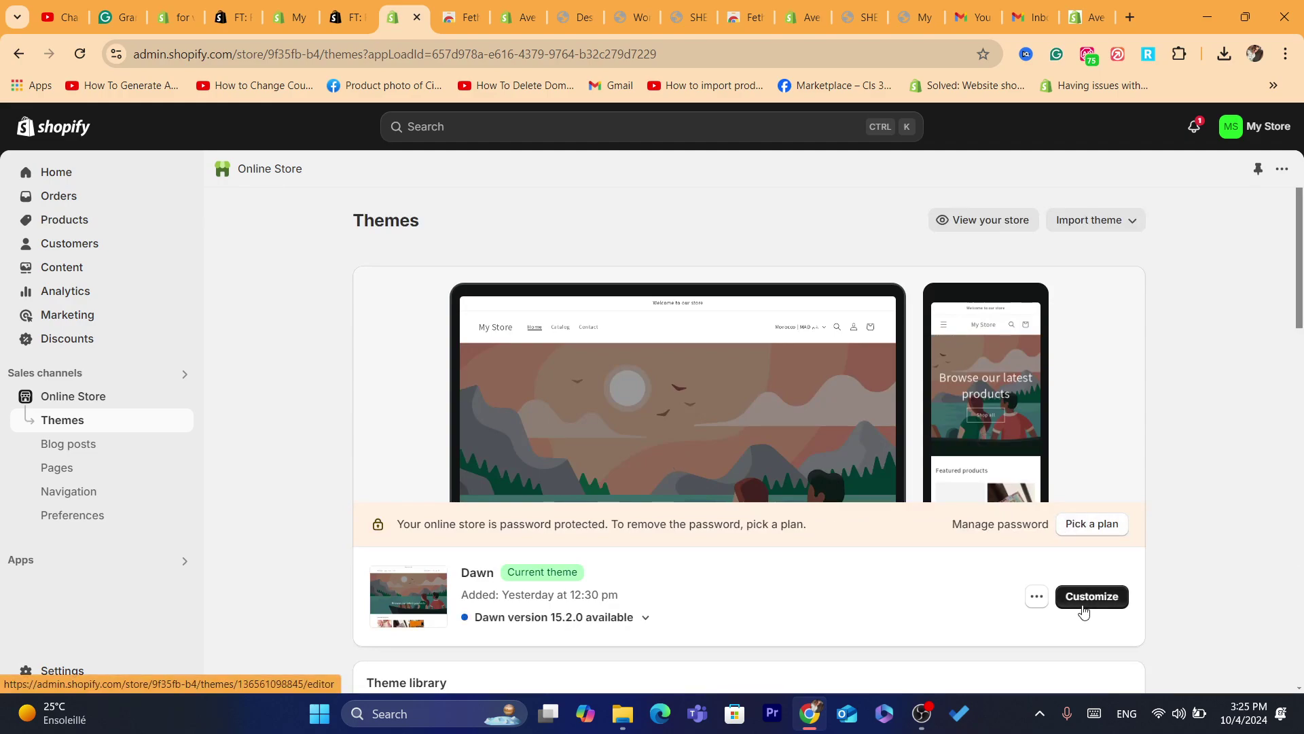
{"action": "left_click", "coordinate": [1083, 610]}
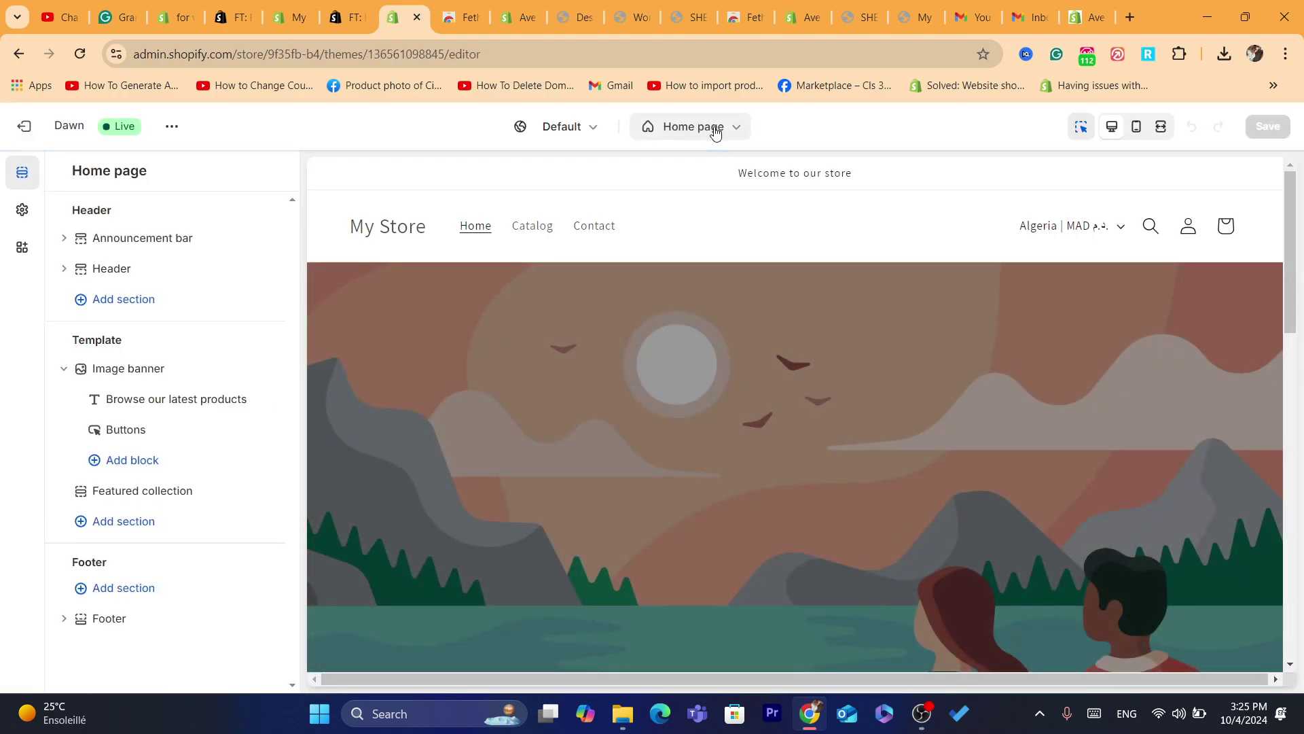
Step: Switch the theme editor to the Default product template and list the available app sections
{"action": "left_click", "coordinate": [710, 128]}
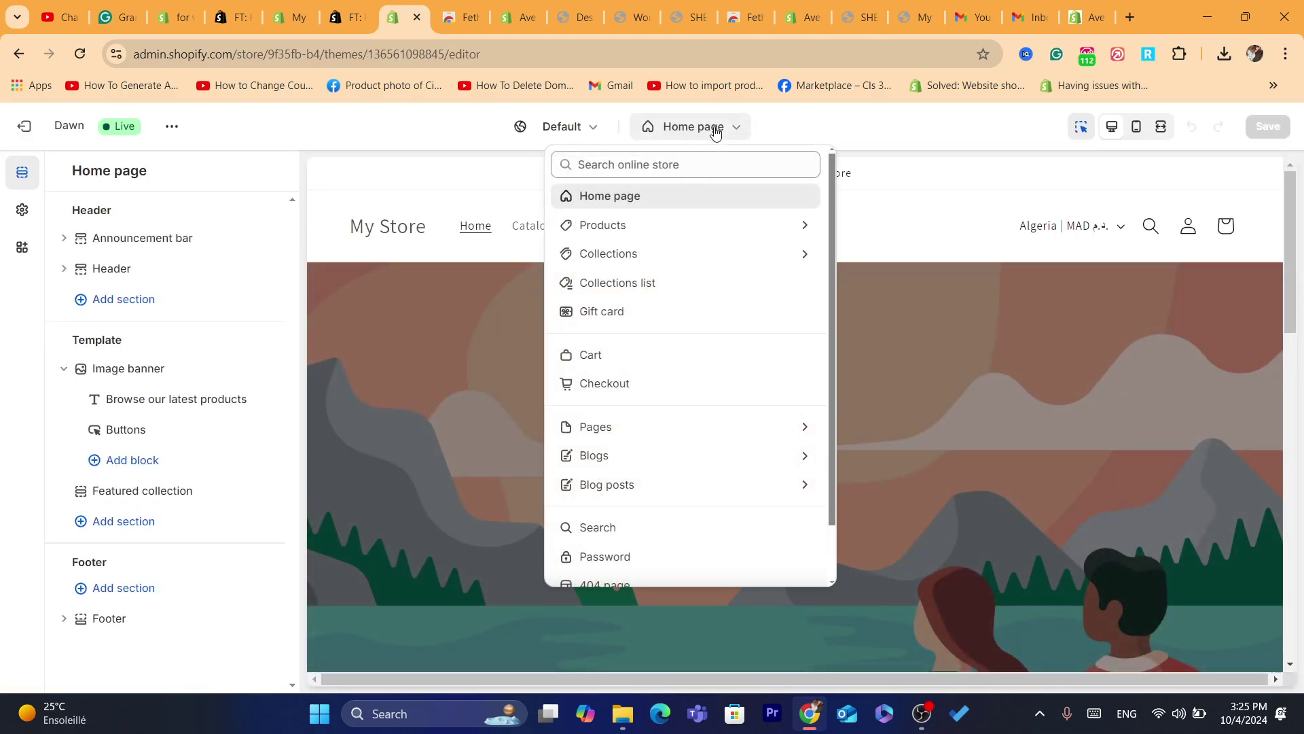
{"action": "left_click", "coordinate": [613, 225]}
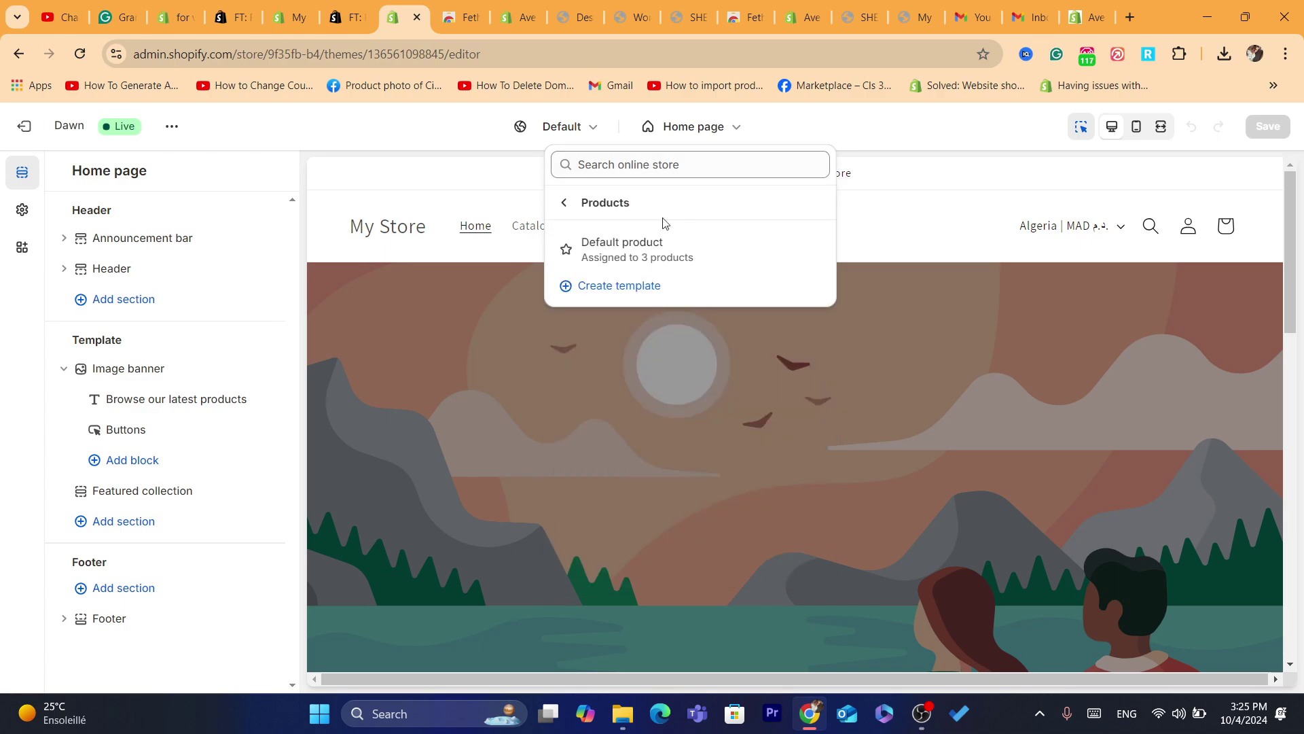
{"action": "left_click", "coordinate": [620, 251]}
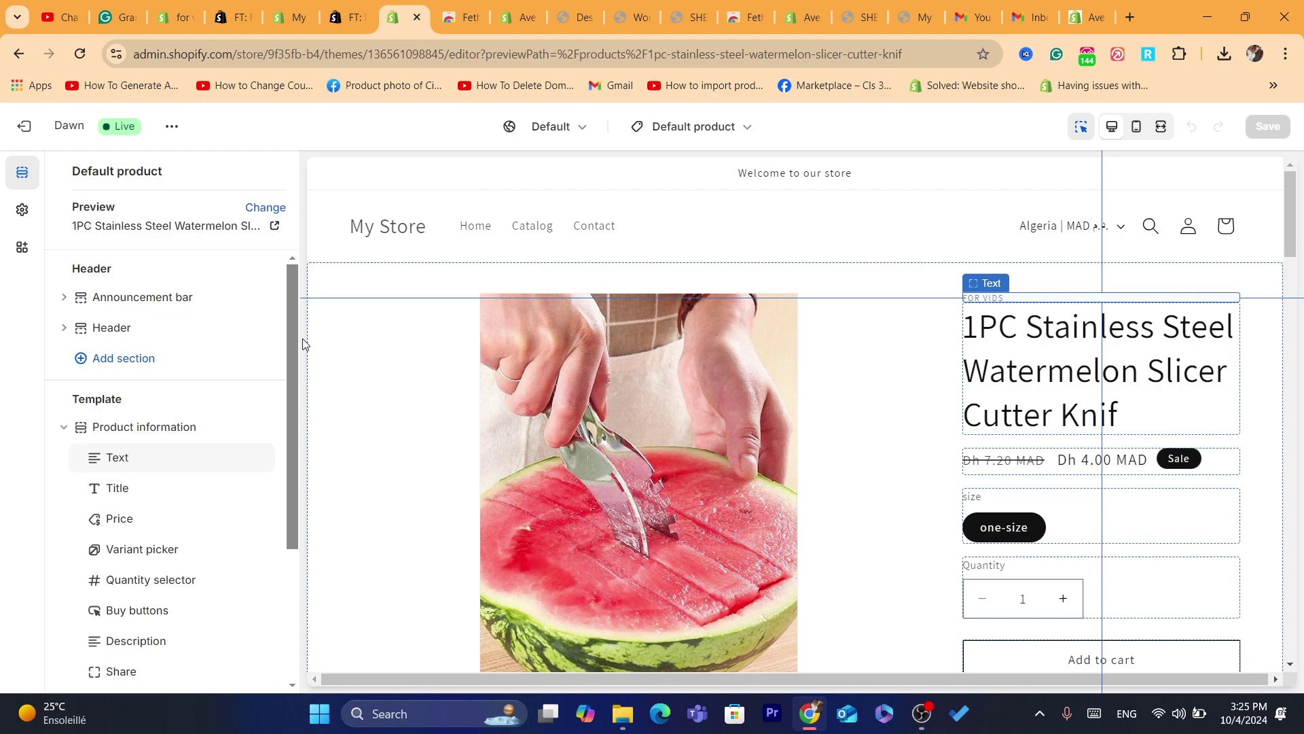
{"action": "left_click_drag", "start_coordinate": [296, 352], "coordinate": [304, 480]}
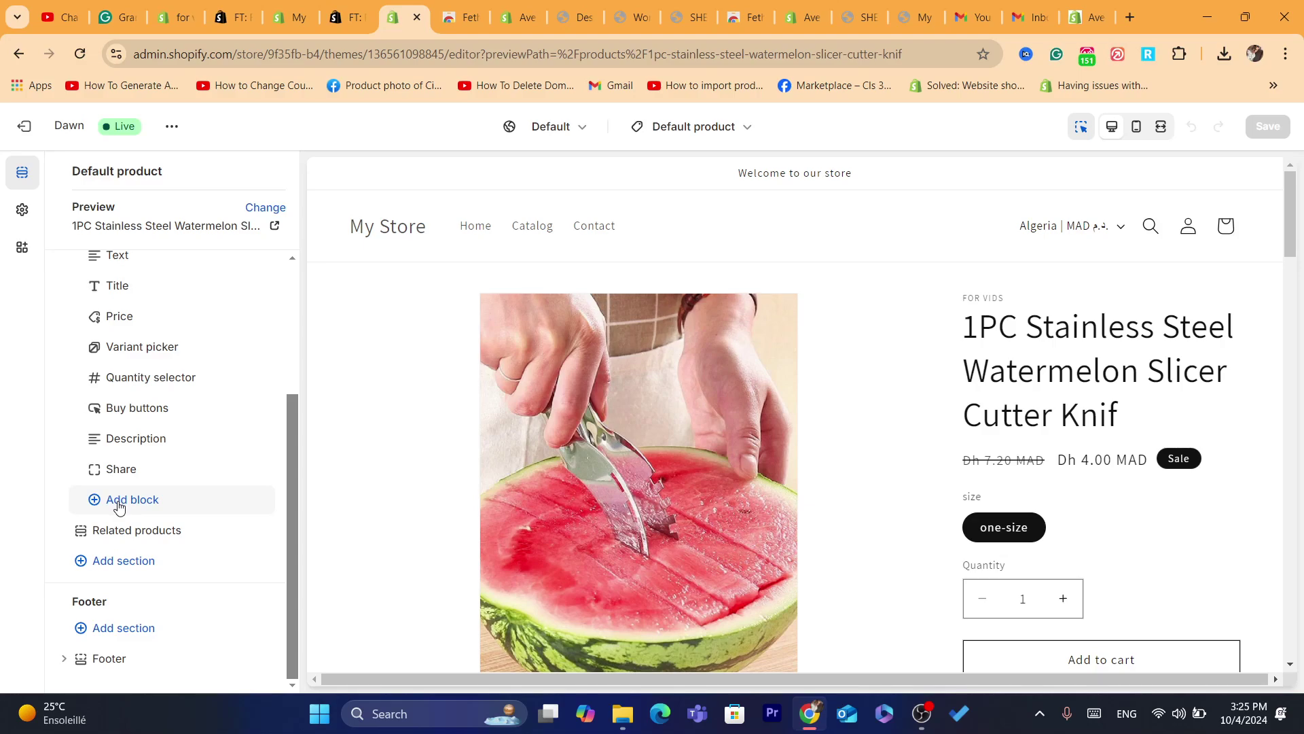
{"action": "left_click", "coordinate": [107, 559]}
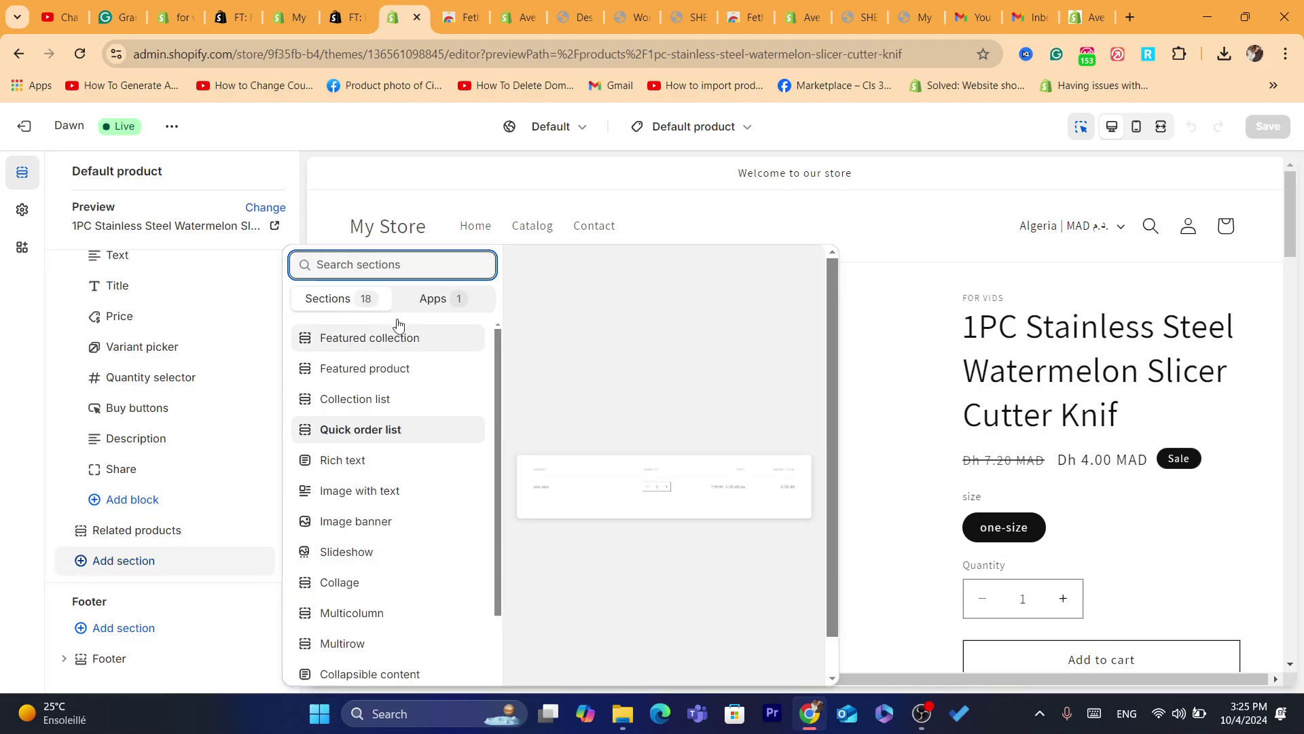
{"action": "left_click", "coordinate": [421, 307]}
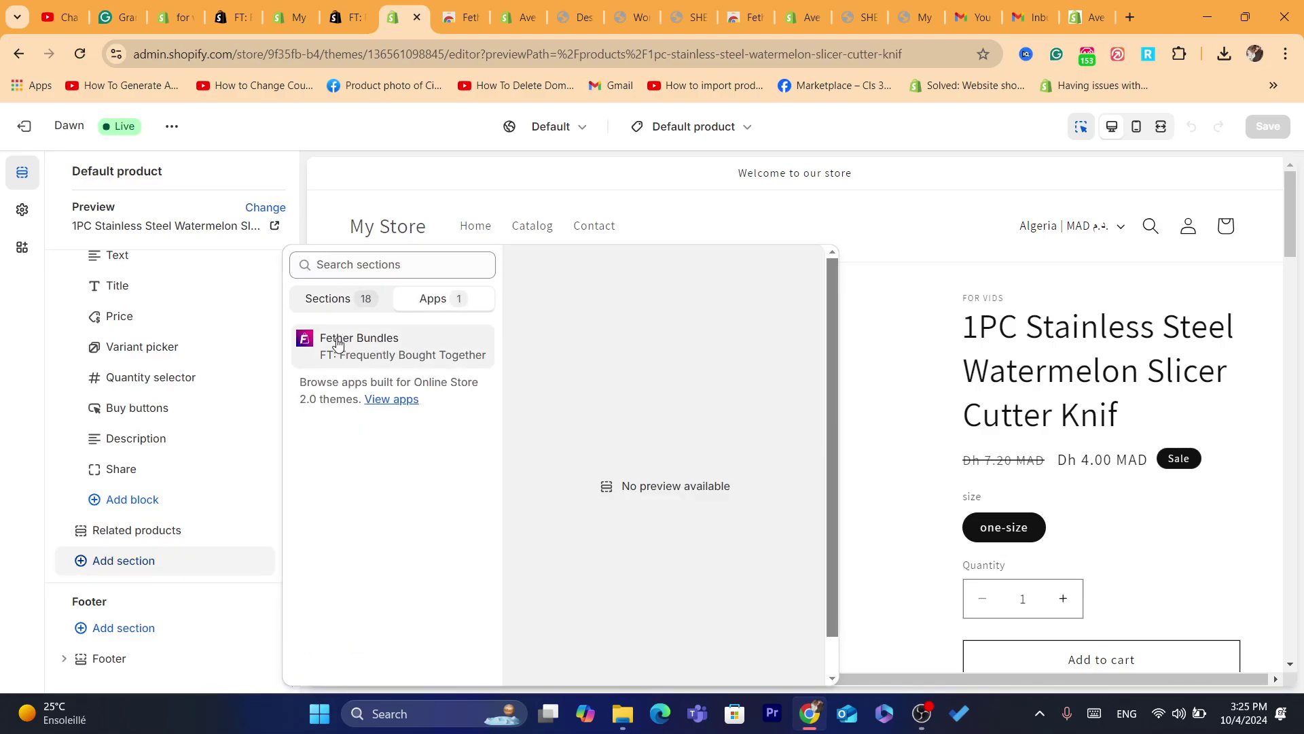
Step: Add the Fether Bundles app section to the product page, select its block, then undo it
{"action": "left_click", "coordinate": [379, 353]}
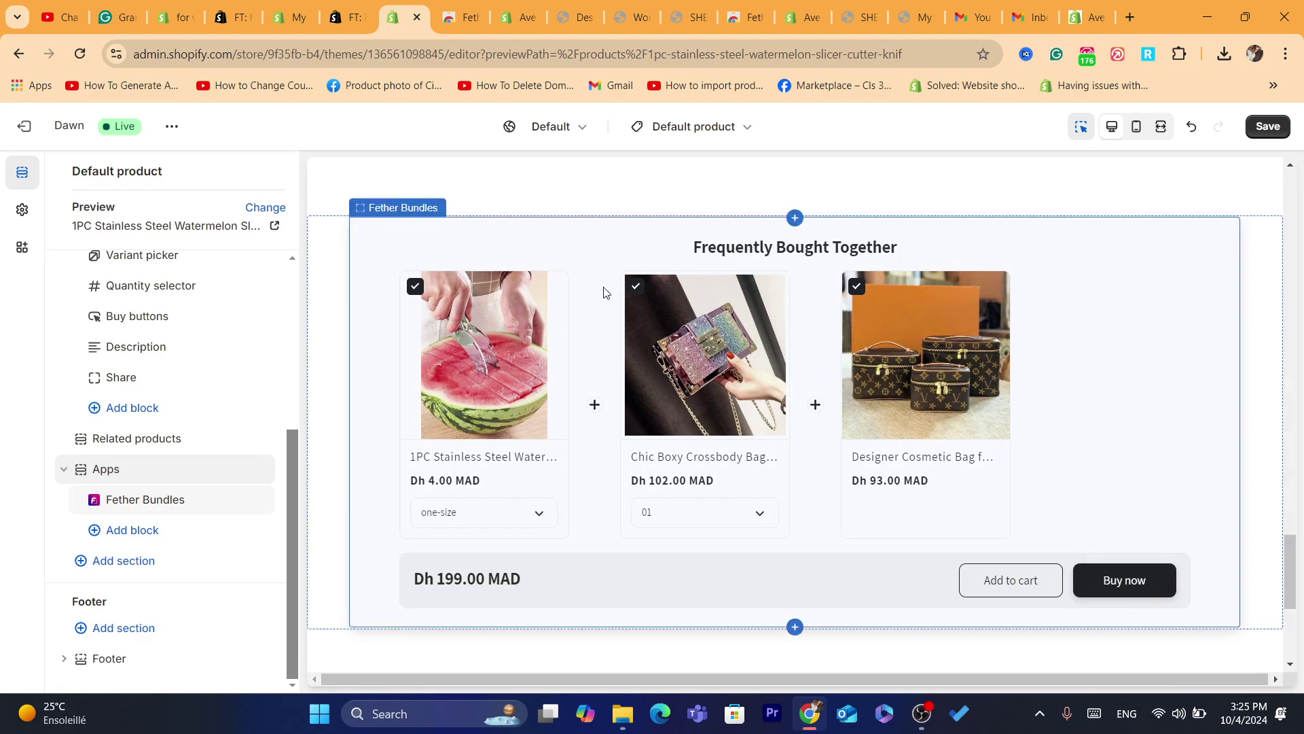
{"action": "left_click", "coordinate": [775, 246]}
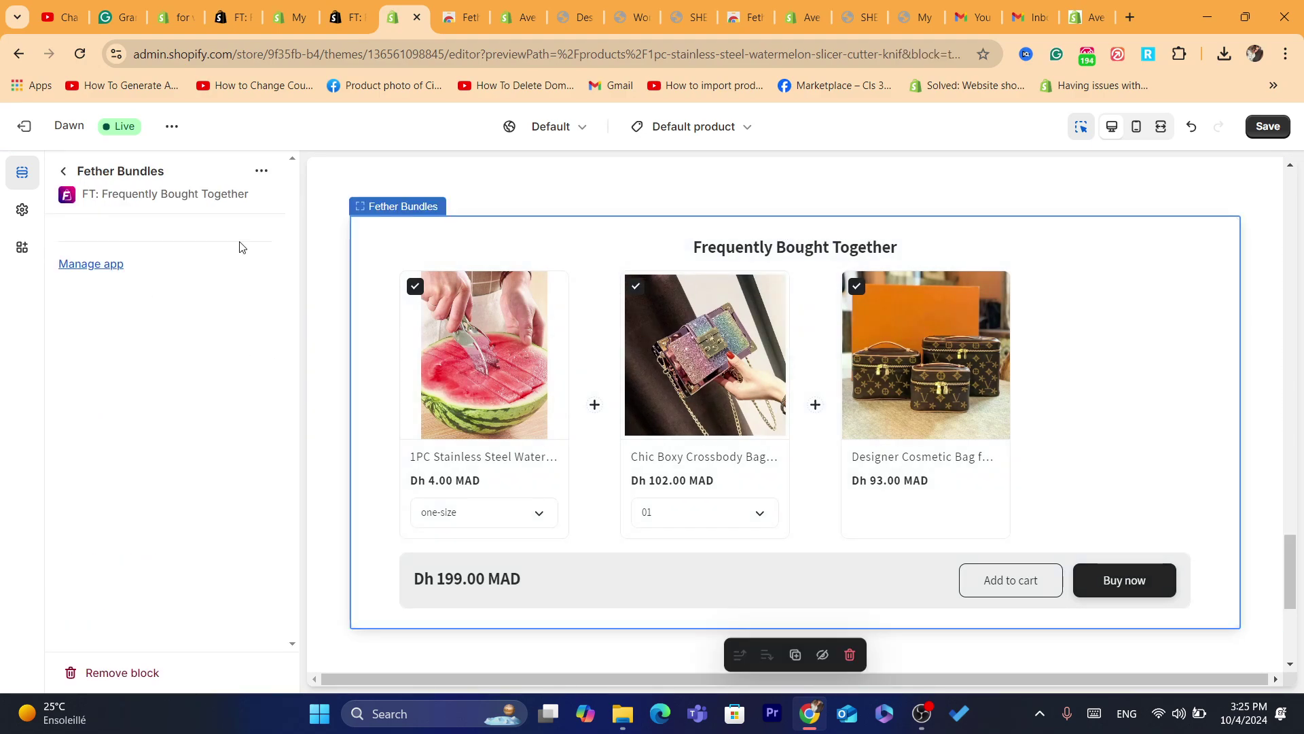
{"action": "left_click", "coordinate": [25, 128]}
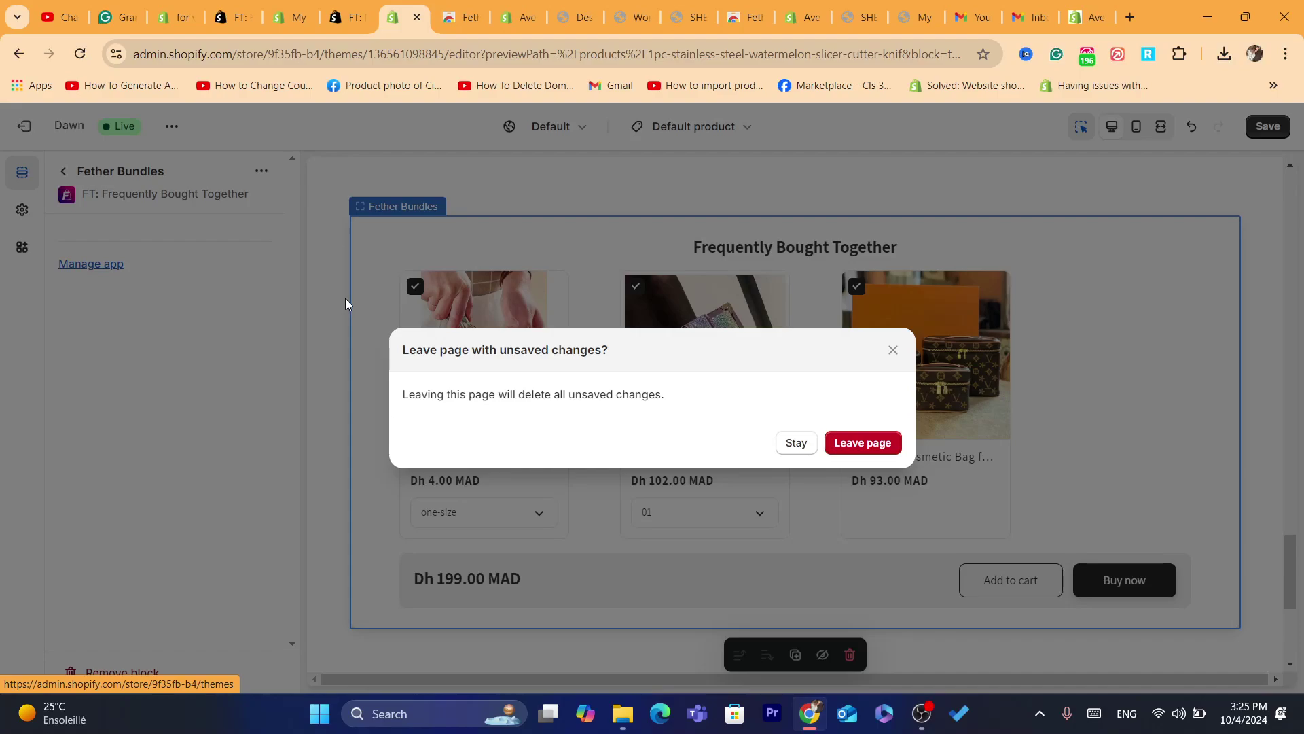
{"action": "left_click", "coordinate": [796, 443]}
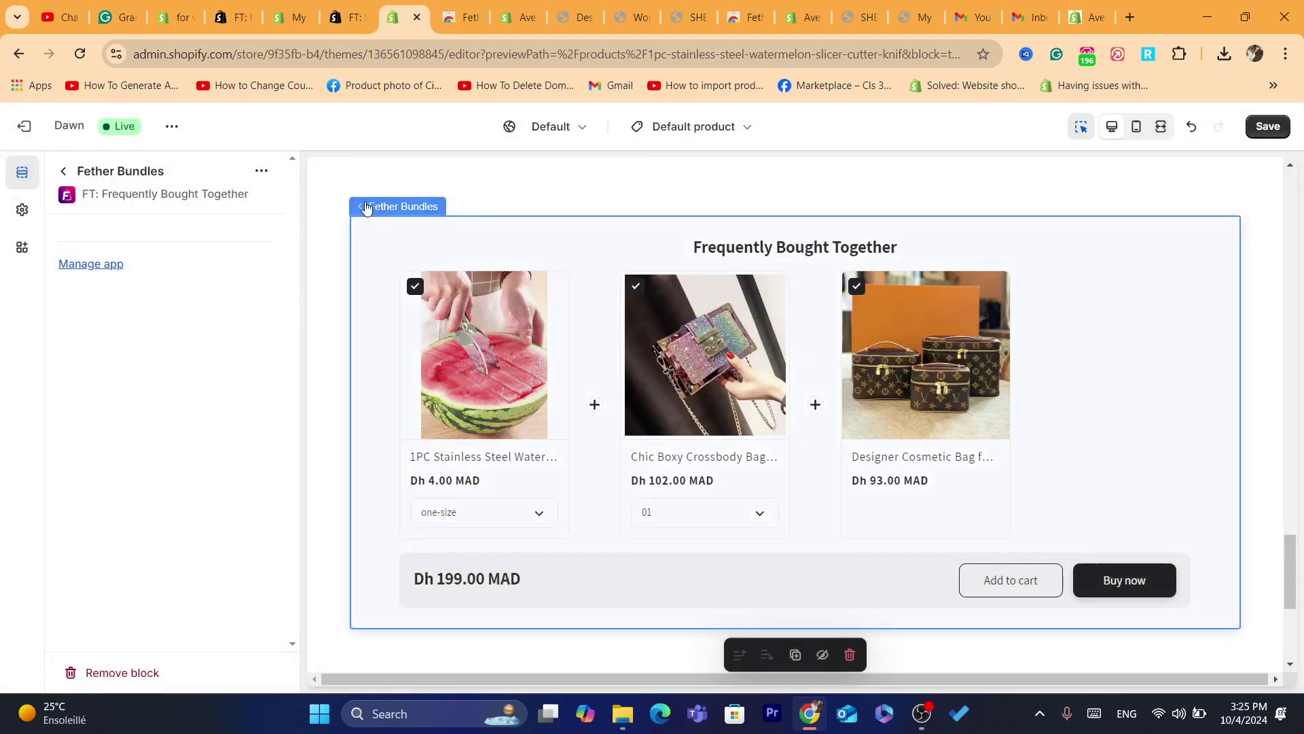
{"action": "left_click", "coordinate": [1192, 128]}
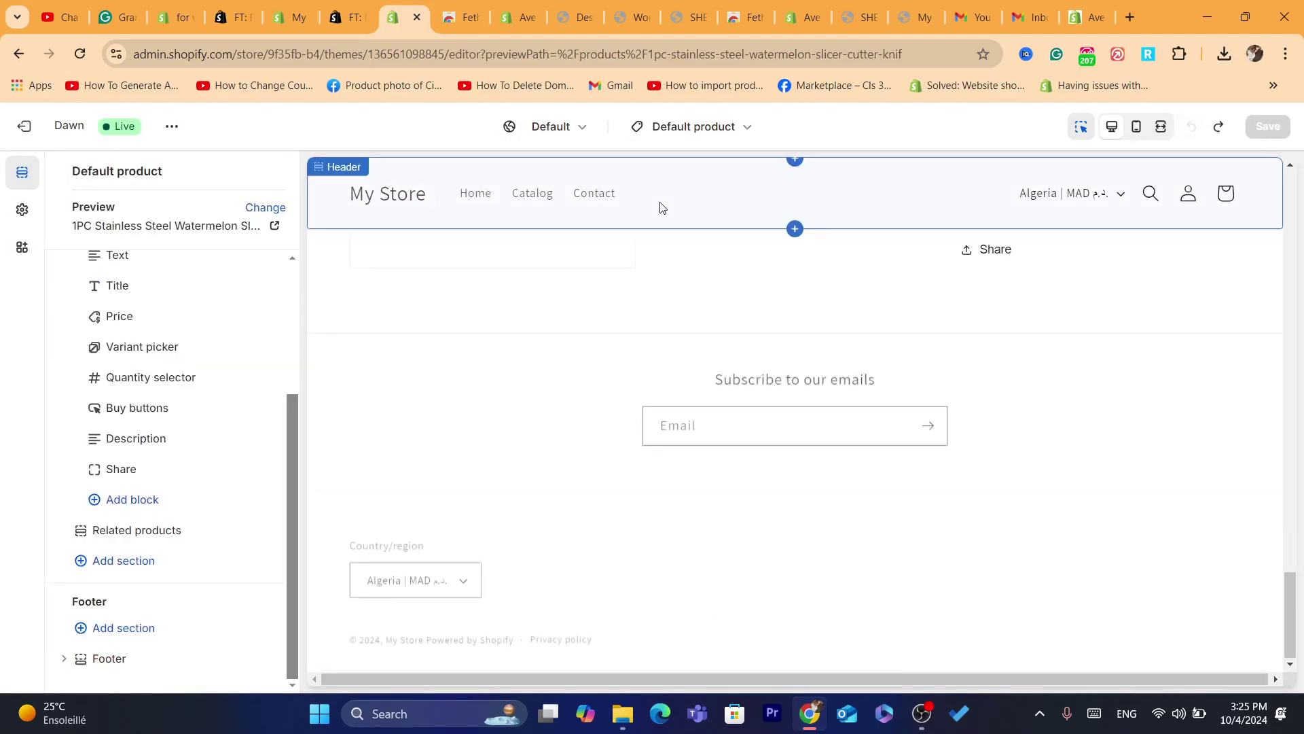
Step: Add Fether Bundles as an app block after Share in product information and save the template
{"action": "left_click", "coordinate": [152, 504]}
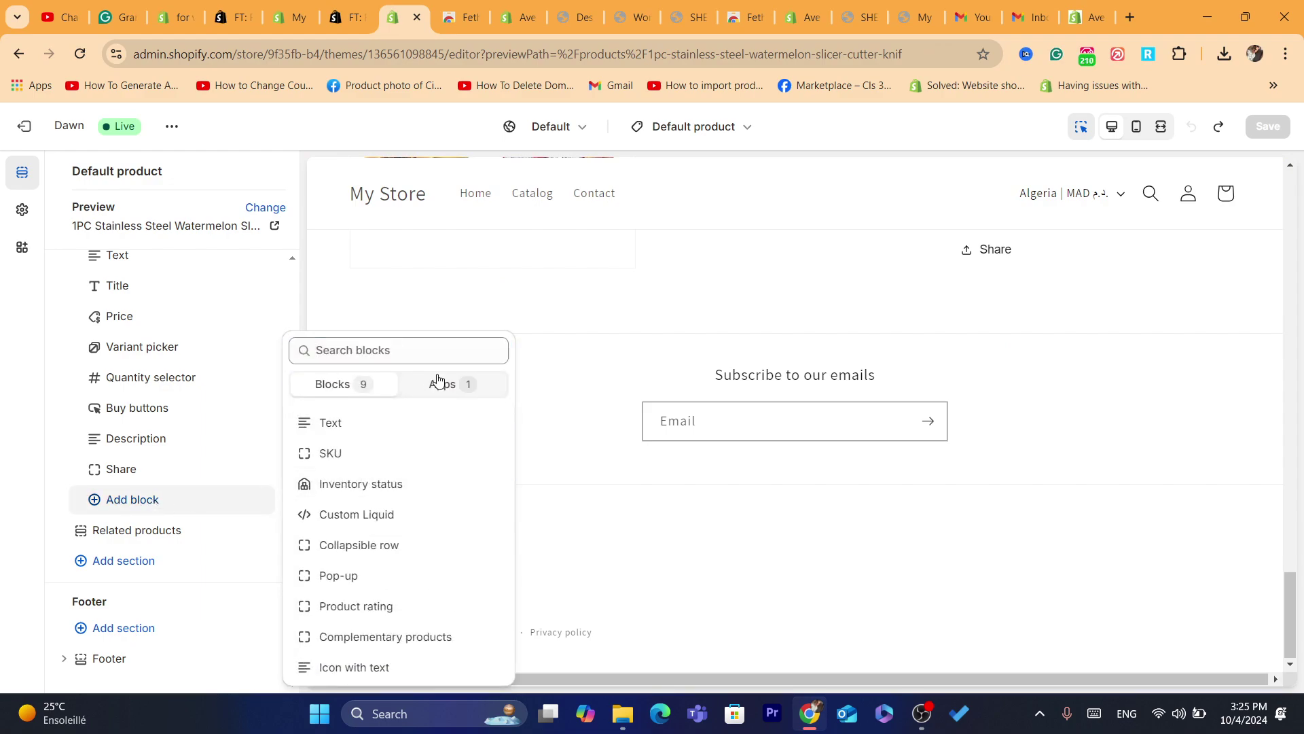
{"action": "left_click", "coordinate": [438, 381]}
{"action": "left_click", "coordinate": [350, 591]}
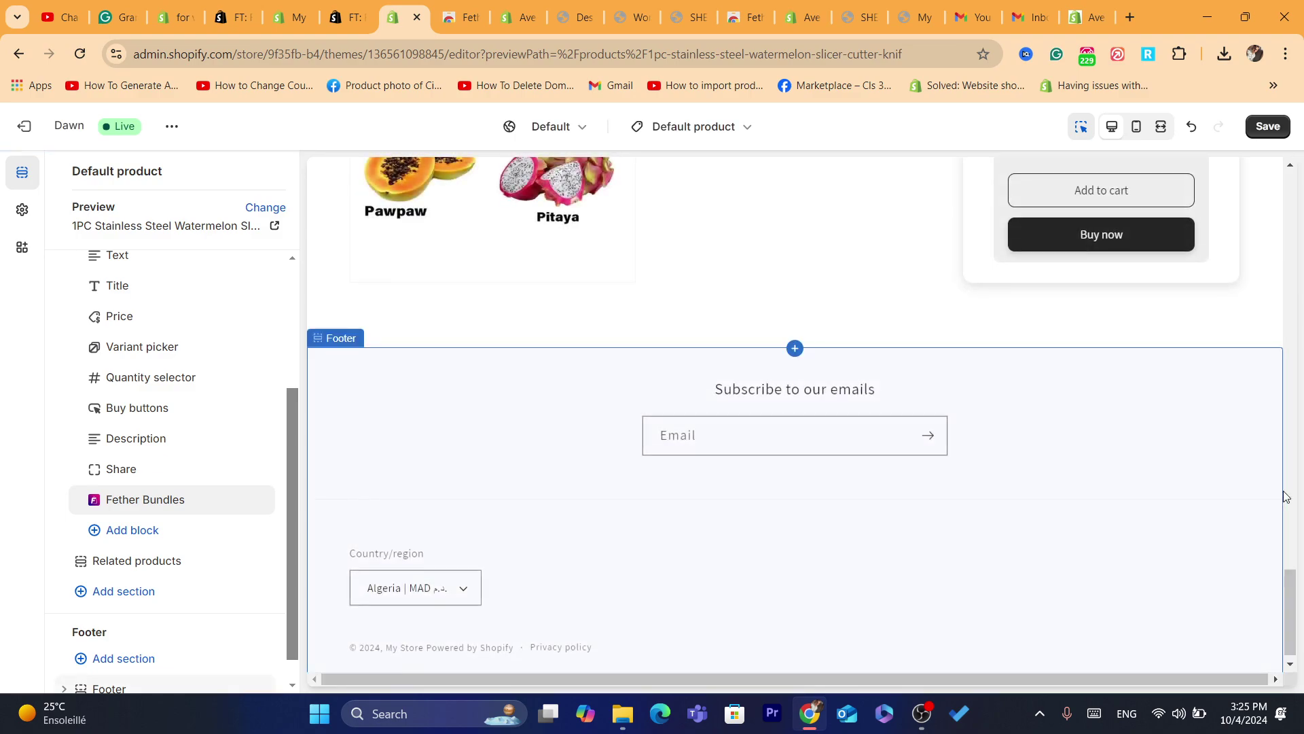
{"action": "left_click_drag", "start_coordinate": [1300, 610], "coordinate": [1299, 555]}
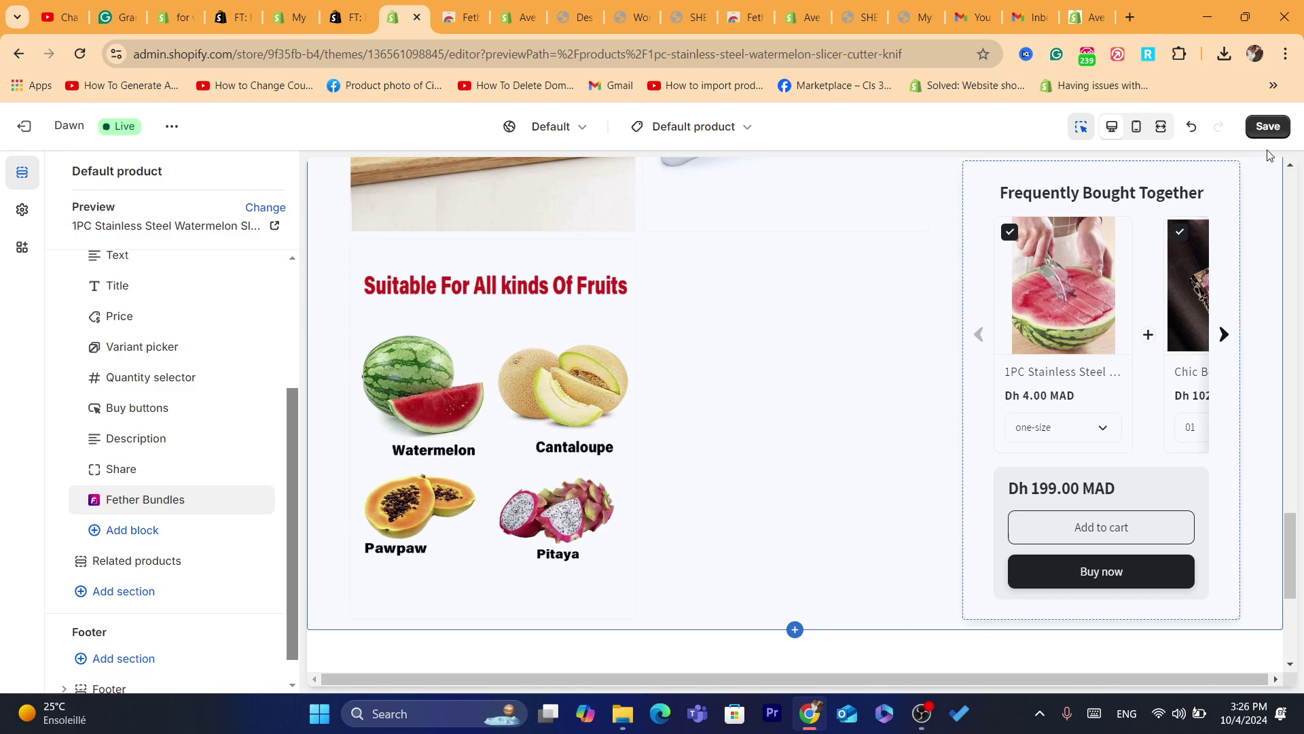
{"action": "left_click", "coordinate": [1267, 127]}
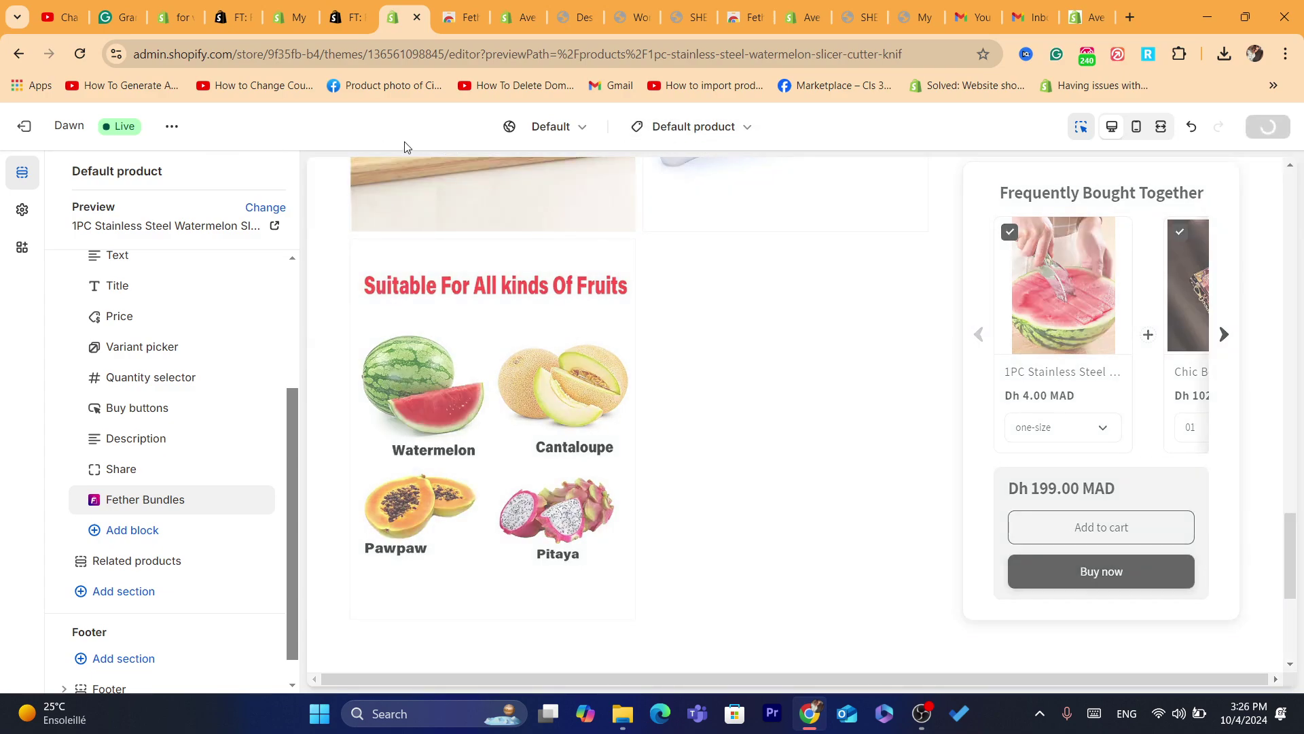
Step: Exit the editor and open the live store's Designer Cosmetic Bag product page
{"action": "left_click", "coordinate": [30, 135]}
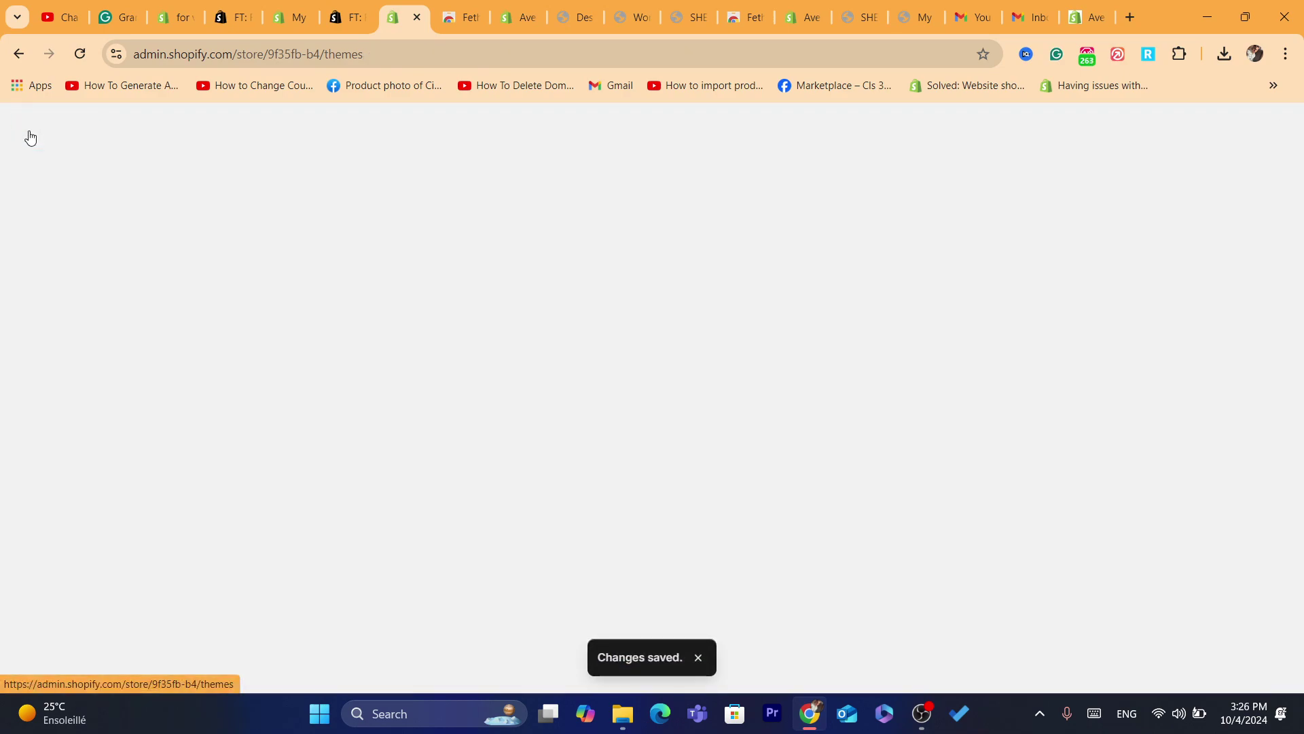
{"action": "left_click", "coordinate": [179, 398]}
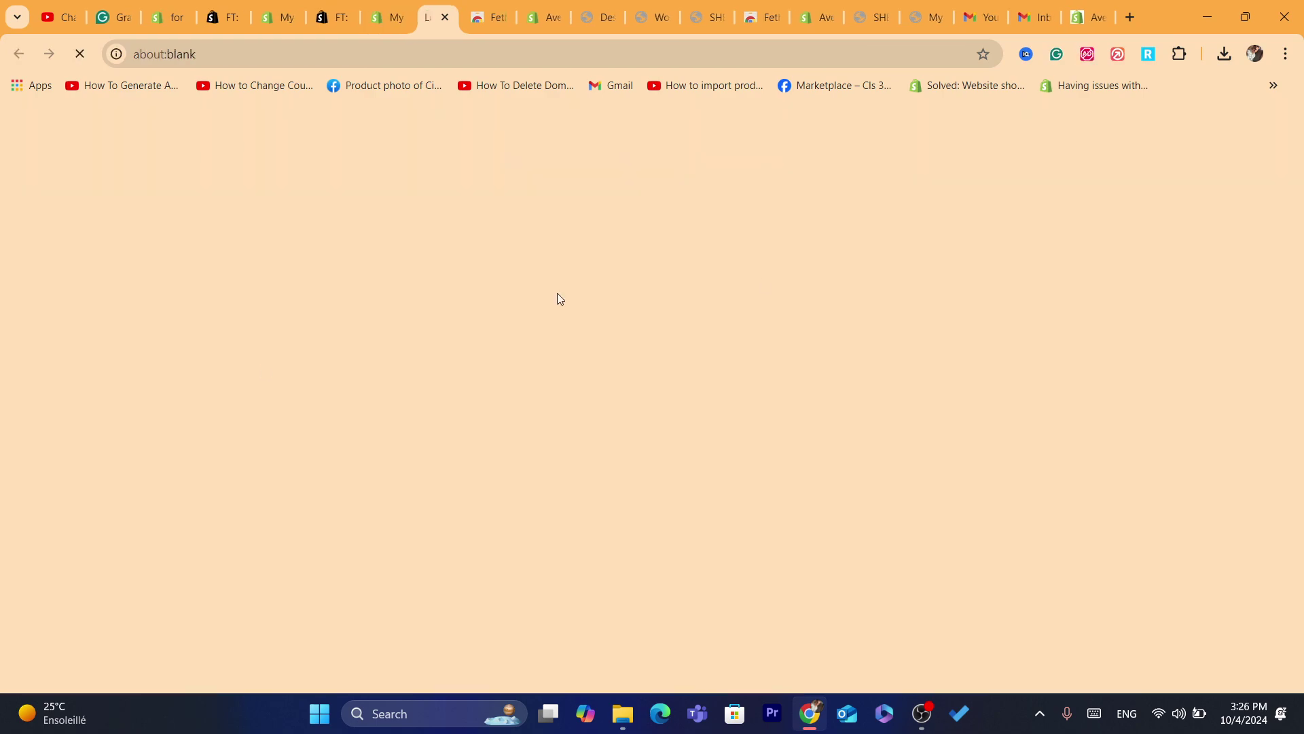
{"action": "scroll", "coordinate": [1297, 543], "scroll_direction": "down", "scroll_amount": 15}
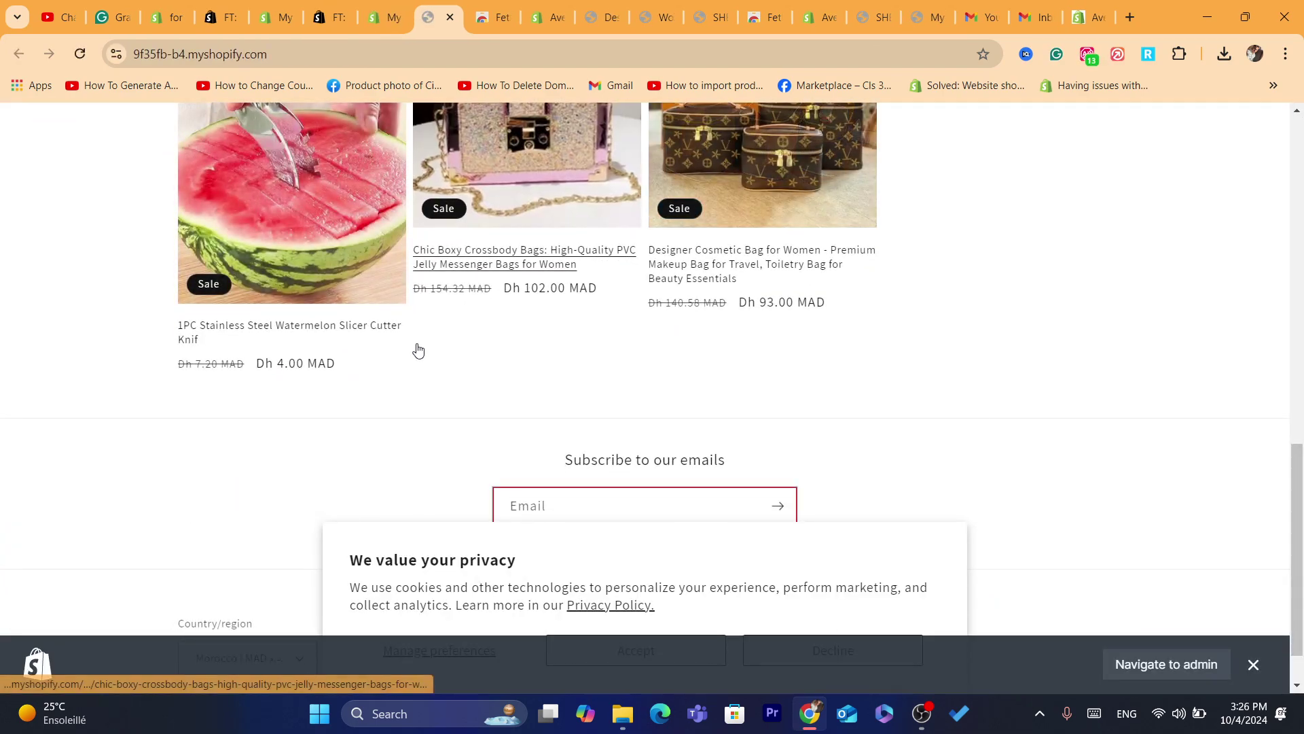
{"action": "left_click", "coordinate": [796, 189]}
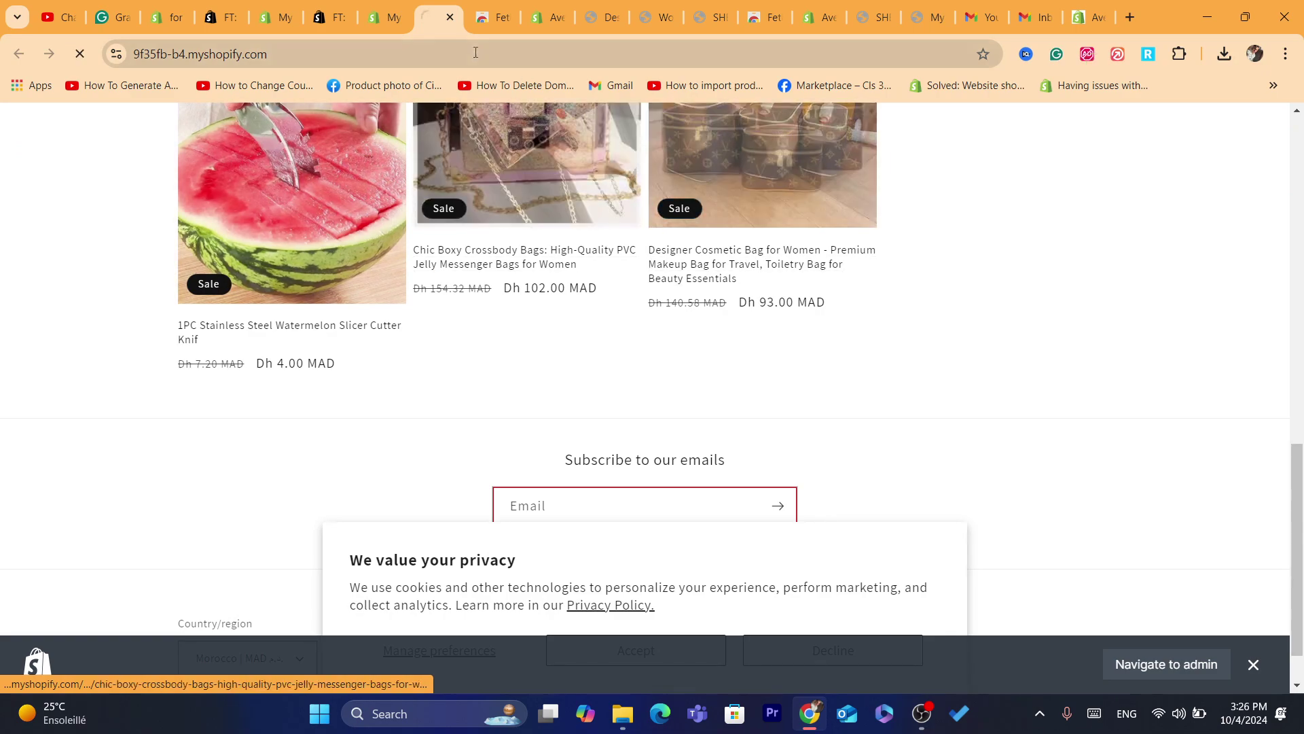
Step: Dismiss the admin bar and accept the cookie notice on the storefront
{"action": "left_click", "coordinate": [665, 653]}
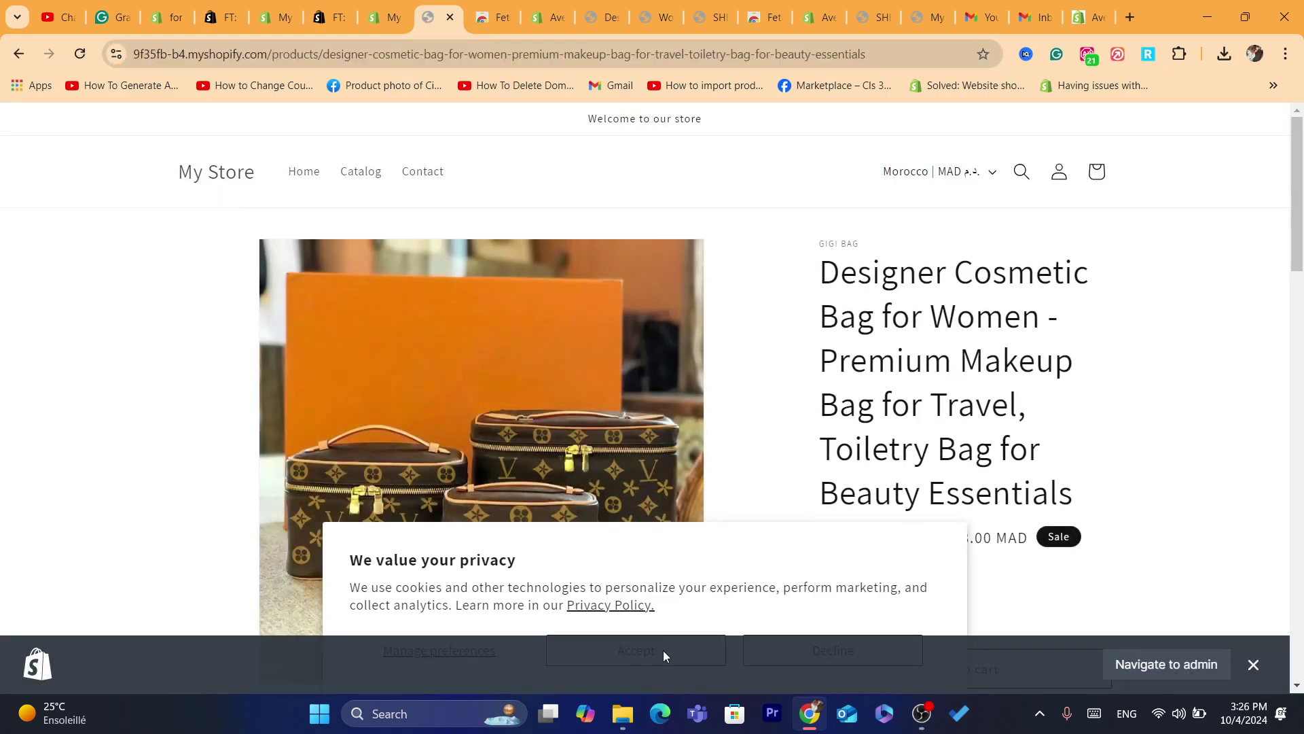
{"action": "left_click", "coordinate": [1253, 664]}
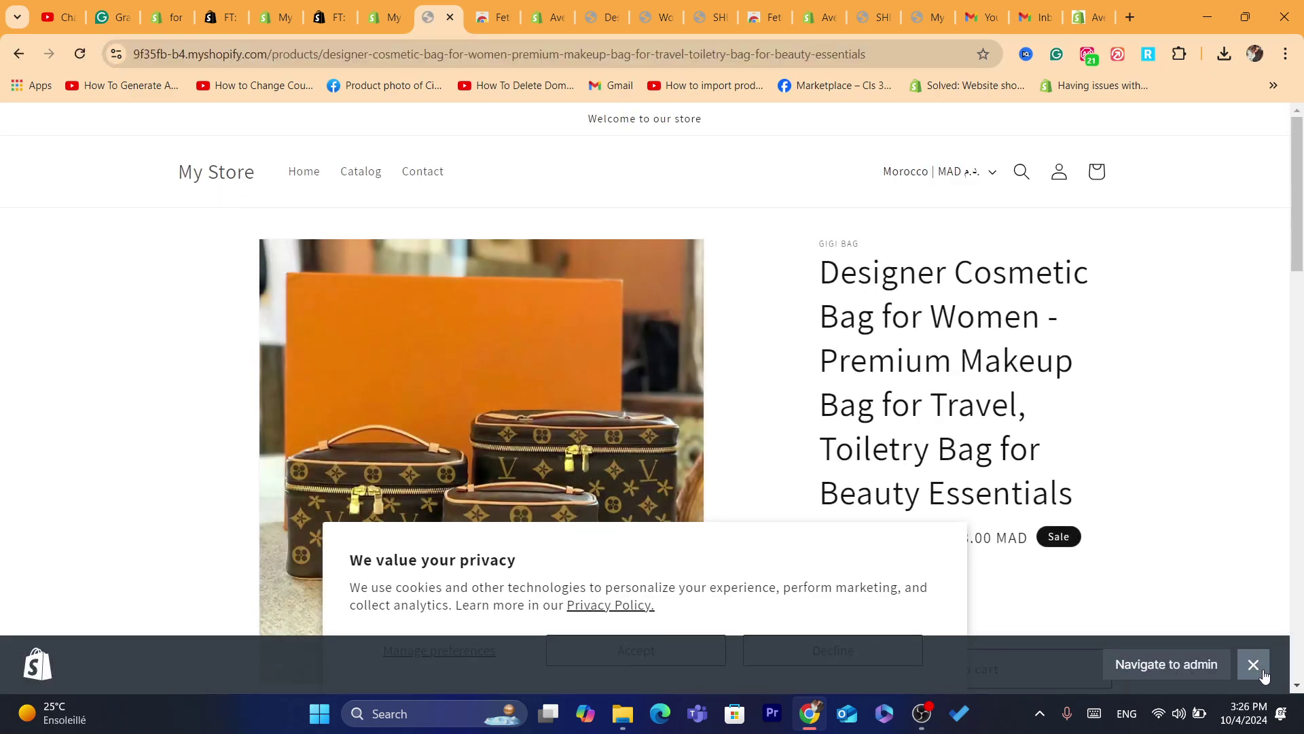
{"action": "left_click", "coordinate": [672, 656]}
{"action": "left_click_drag", "start_coordinate": [1297, 197], "coordinate": [1252, 493]}
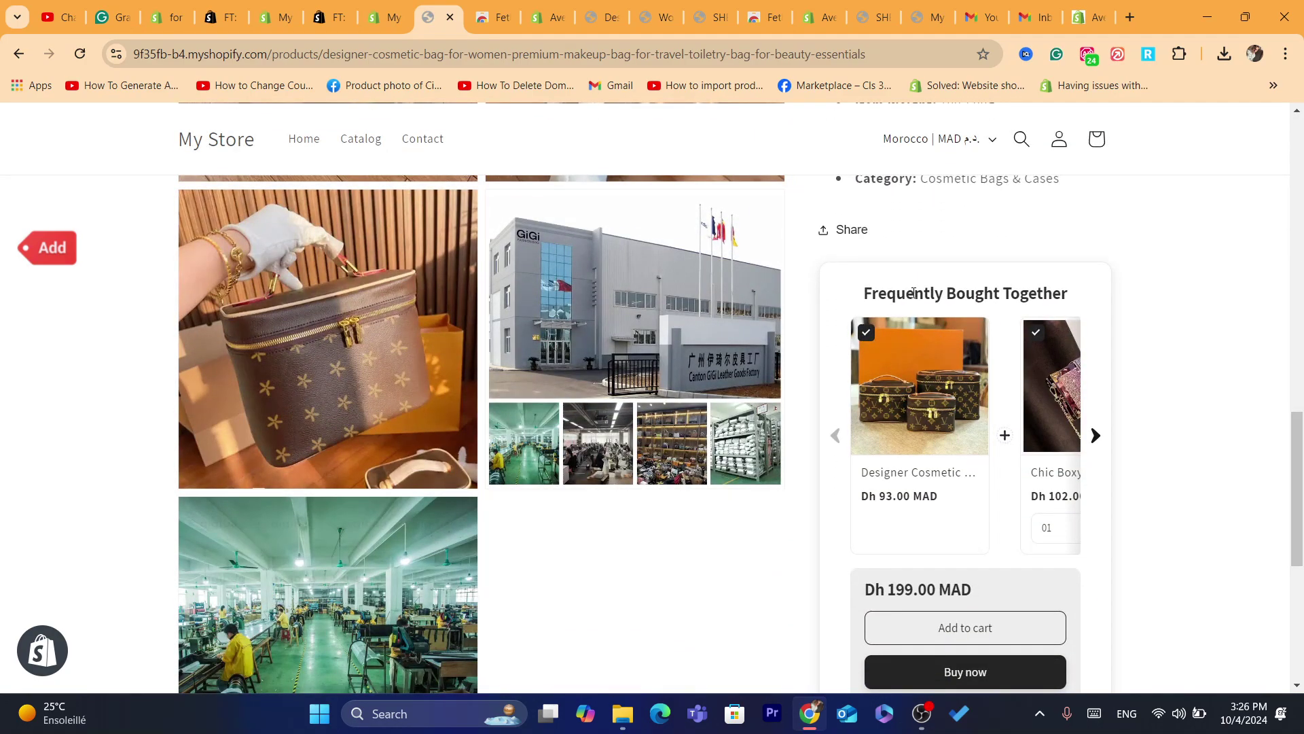
Step: Check the Frequently Bought Together heading and advance the bundle carousel to the watermelon slicer
{"action": "left_click_drag", "start_coordinate": [914, 292], "coordinate": [881, 302]}
{"action": "double_click", "coordinate": [1029, 294]}
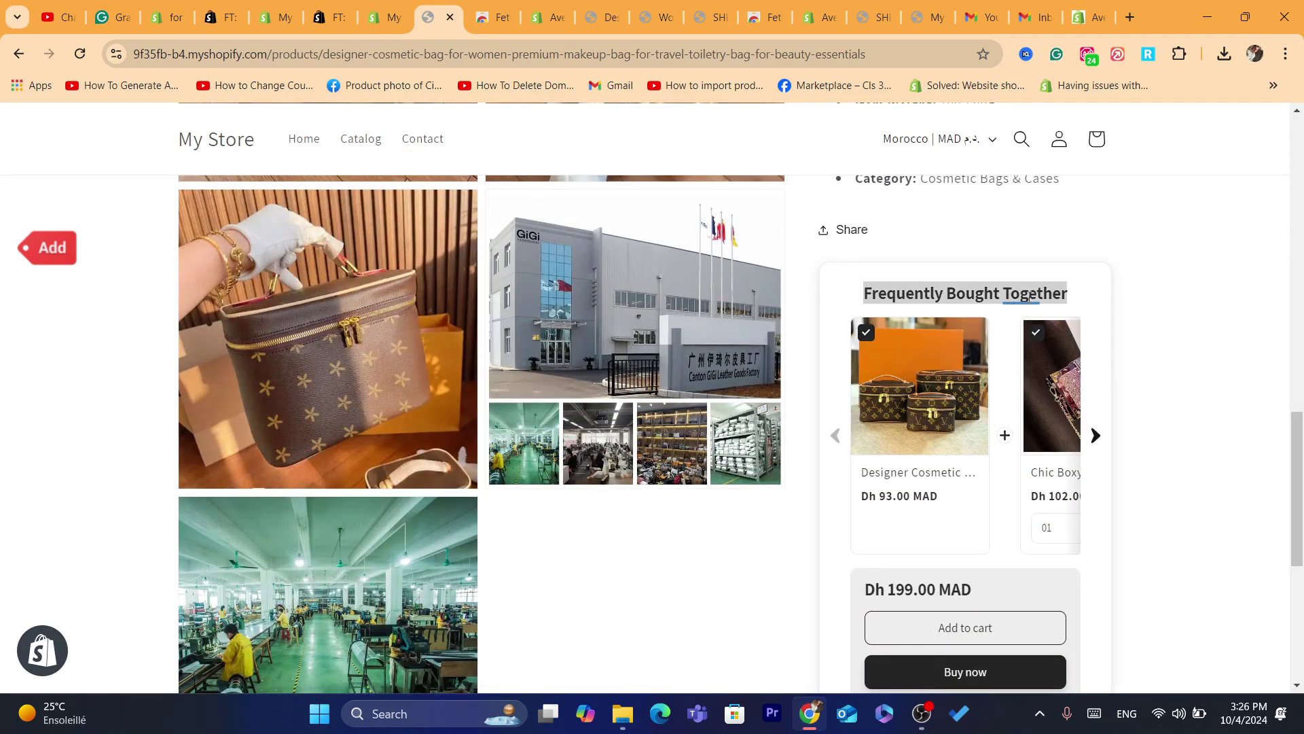
{"action": "double_click", "coordinate": [882, 299]}
{"action": "left_click", "coordinate": [928, 296]}
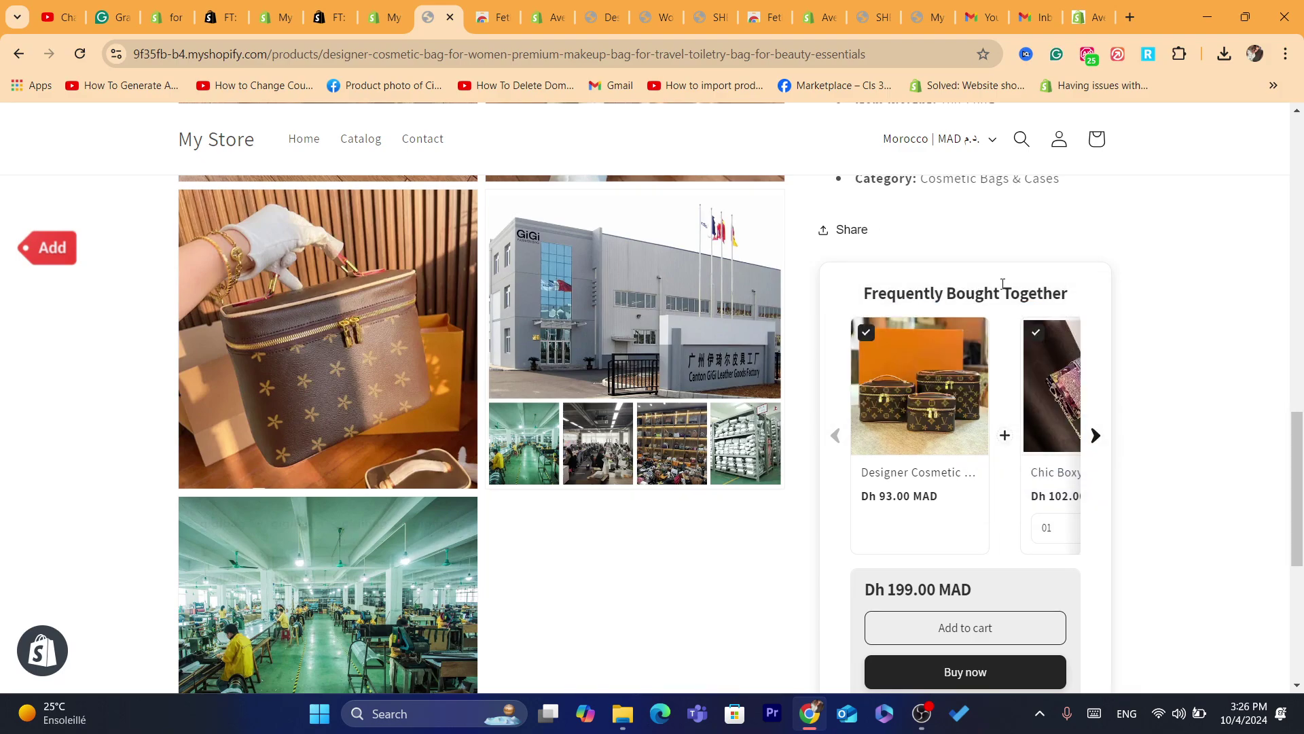
{"action": "left_click", "coordinate": [1092, 438]}
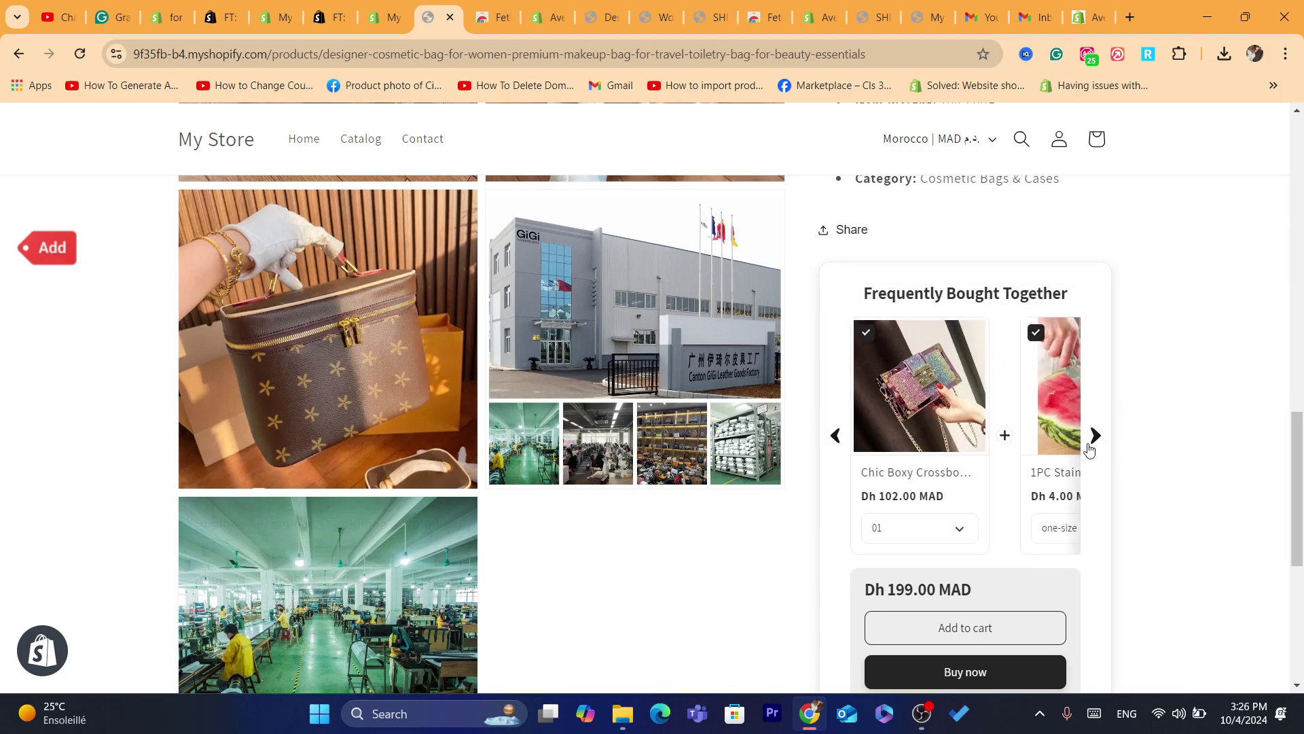
{"action": "left_click", "coordinate": [1090, 440]}
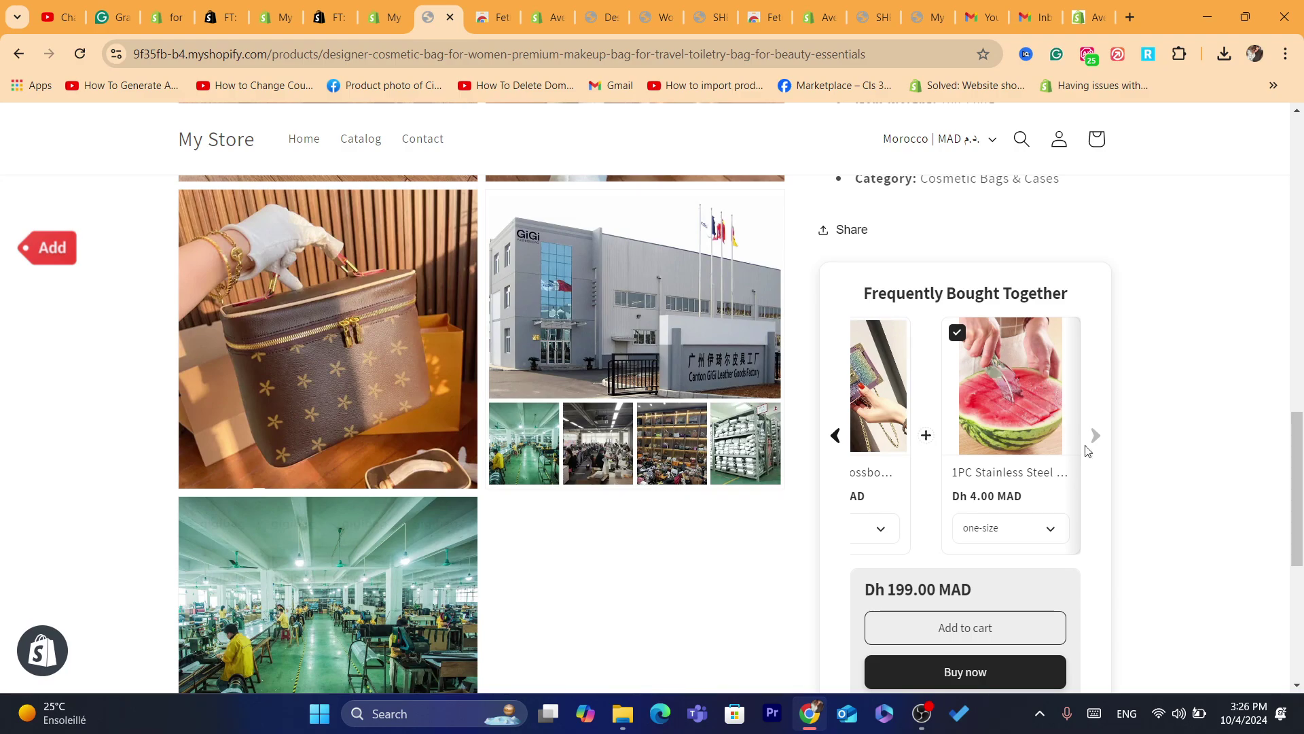
{"action": "left_click_drag", "start_coordinate": [1302, 452], "coordinate": [1204, 201]}
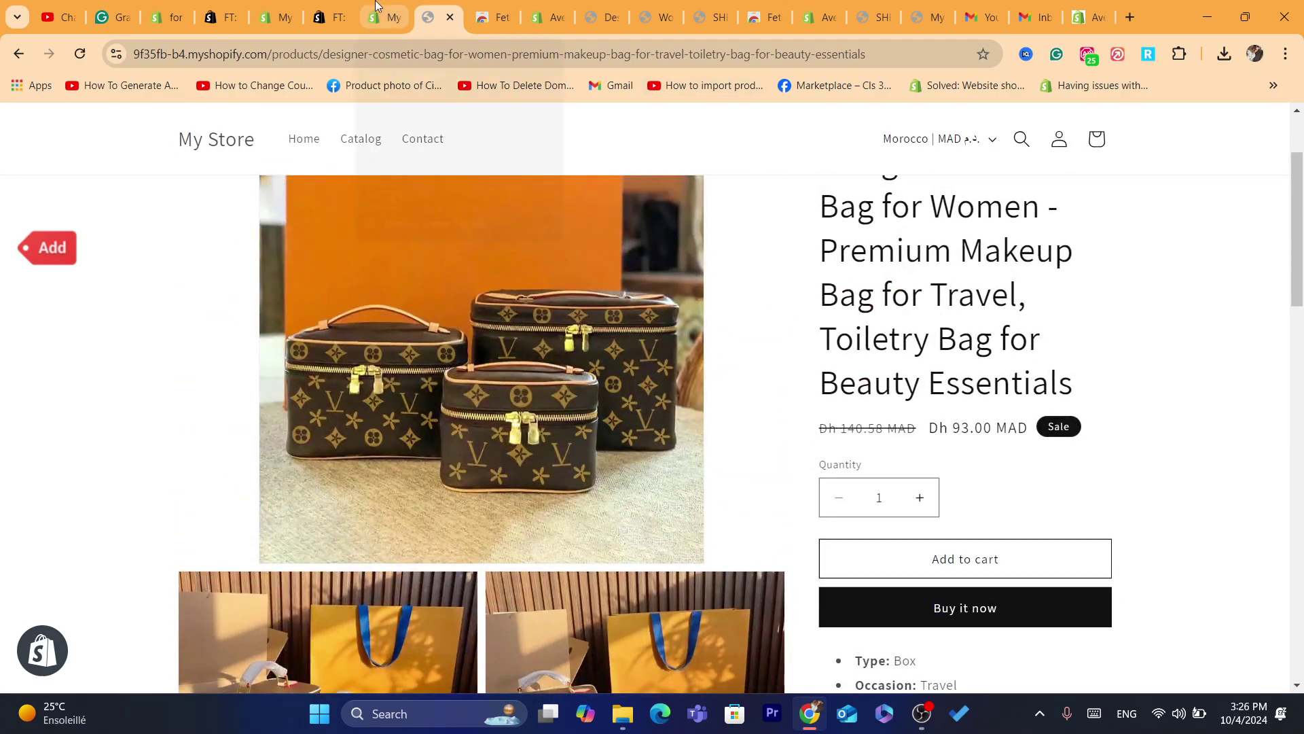
Step: Go to the FT app's Product Bundles list and start a new bundle
{"action": "left_click", "coordinate": [375, 6]}
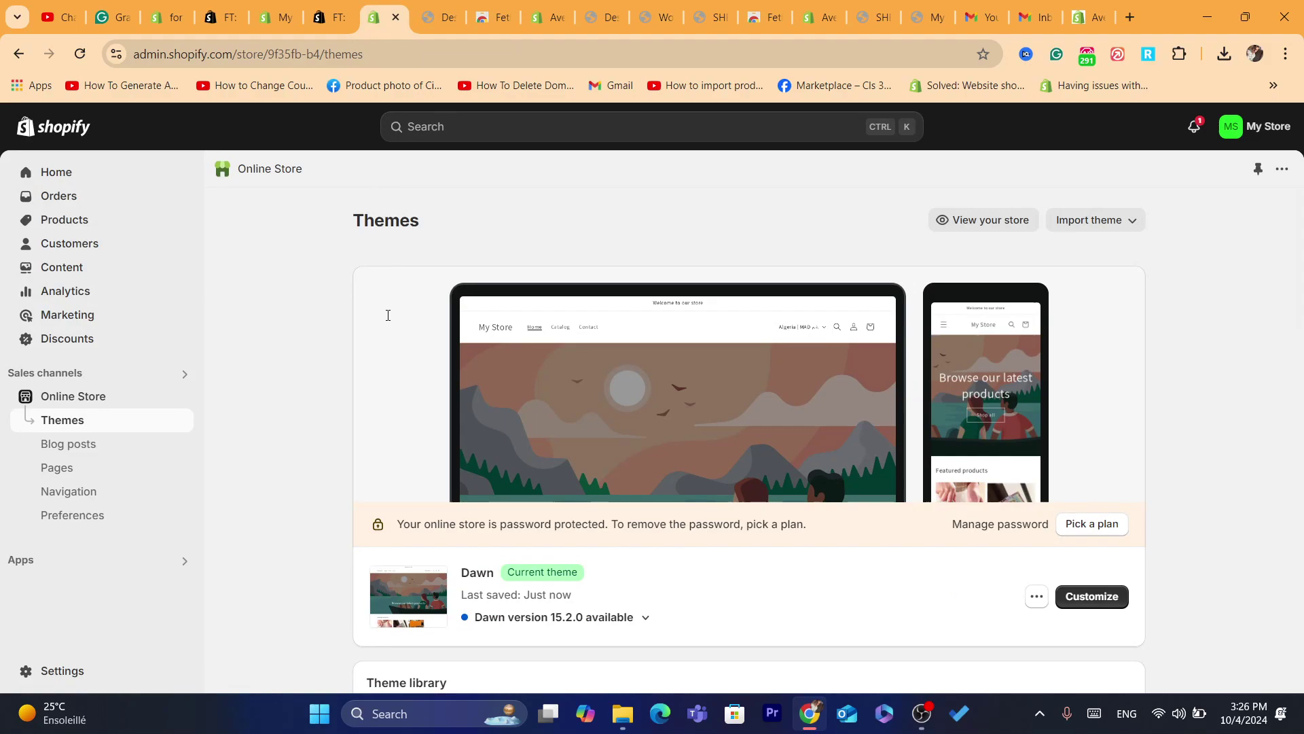
{"action": "left_click", "coordinate": [313, 6]}
{"action": "left_click", "coordinate": [279, 15]}
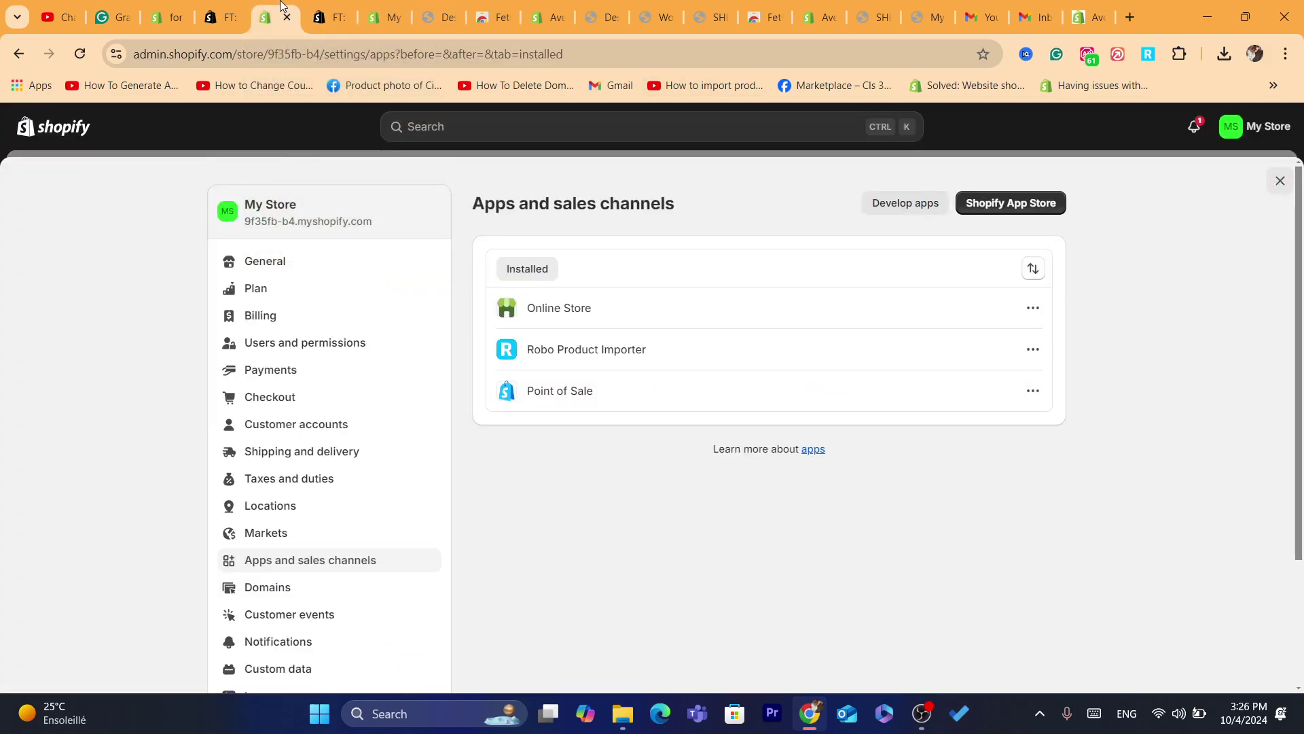
{"action": "left_click", "coordinate": [235, 5]}
{"action": "left_click", "coordinate": [167, 15]}
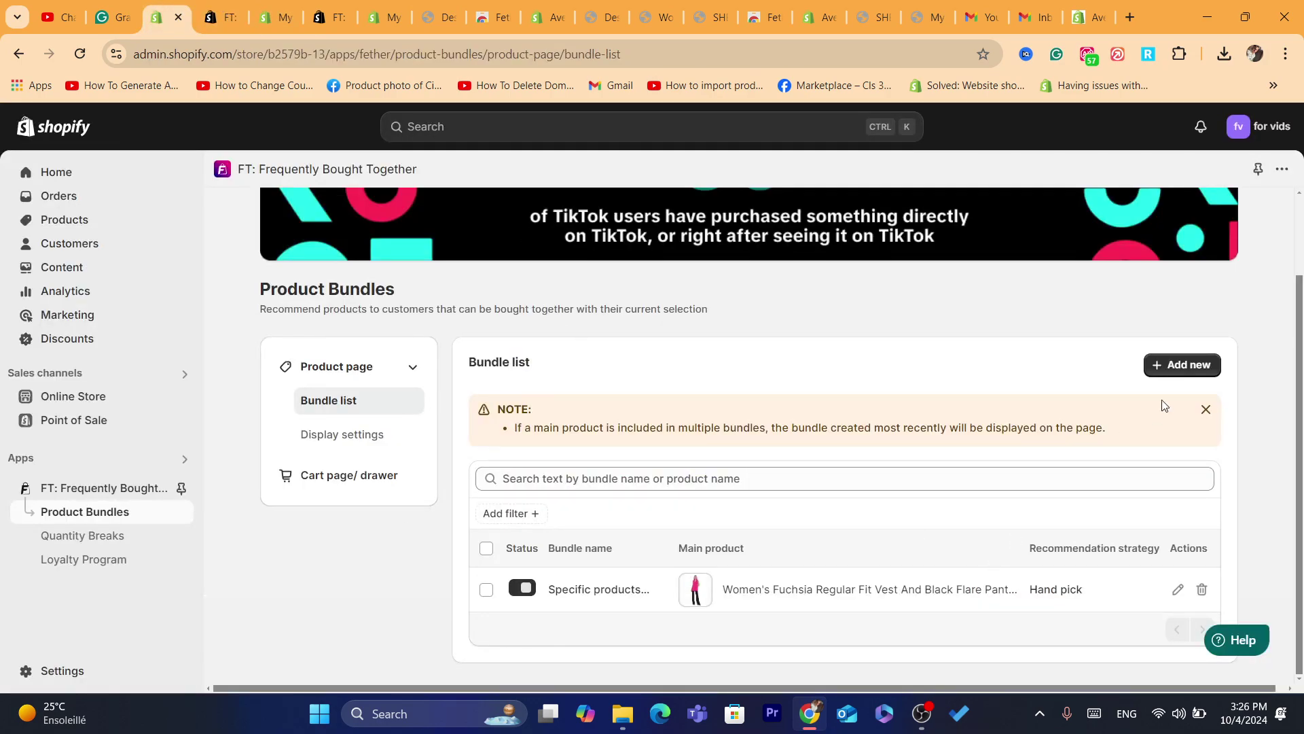
{"action": "left_click", "coordinate": [1175, 364]}
Step: Review the 'Specific products bundle 504' name, main product type and recommended products fields
{"action": "left_click", "coordinate": [568, 422]}
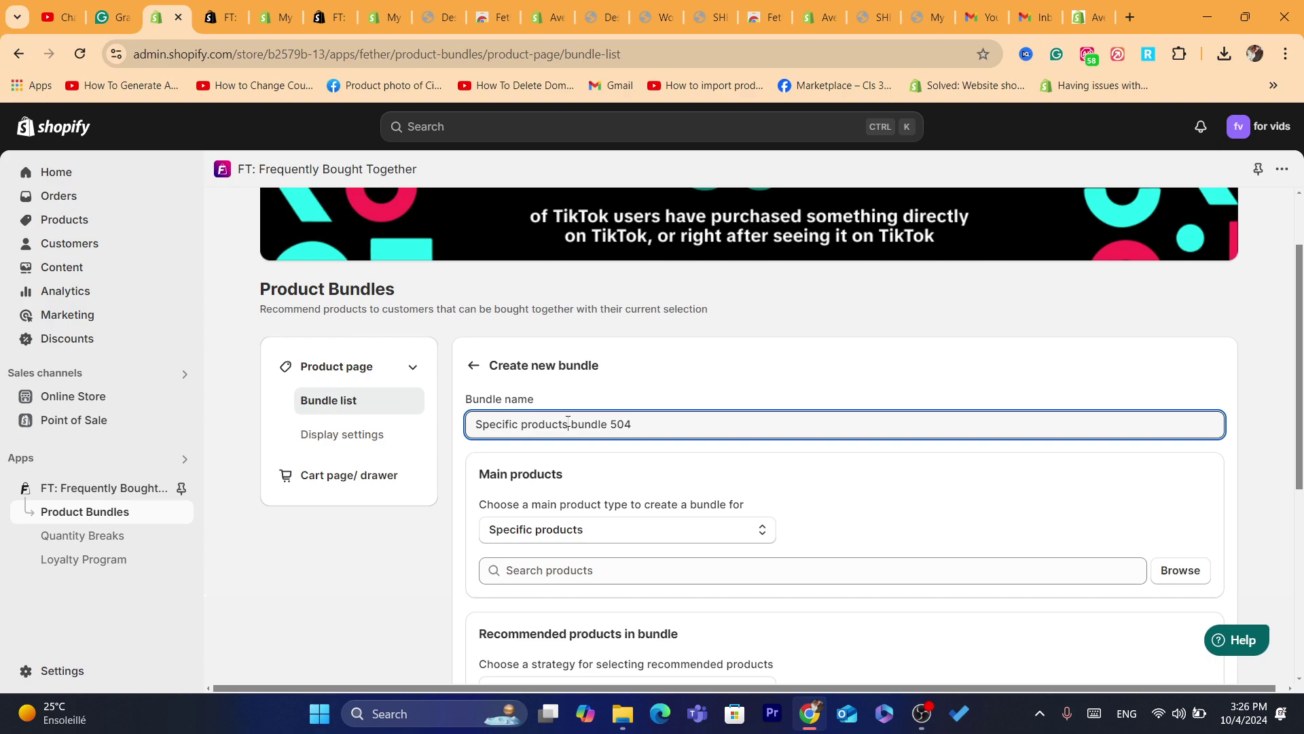
{"action": "scroll", "coordinate": [1302, 291], "scroll_direction": "down", "scroll_amount": 2}
{"action": "left_click", "coordinate": [617, 530]}
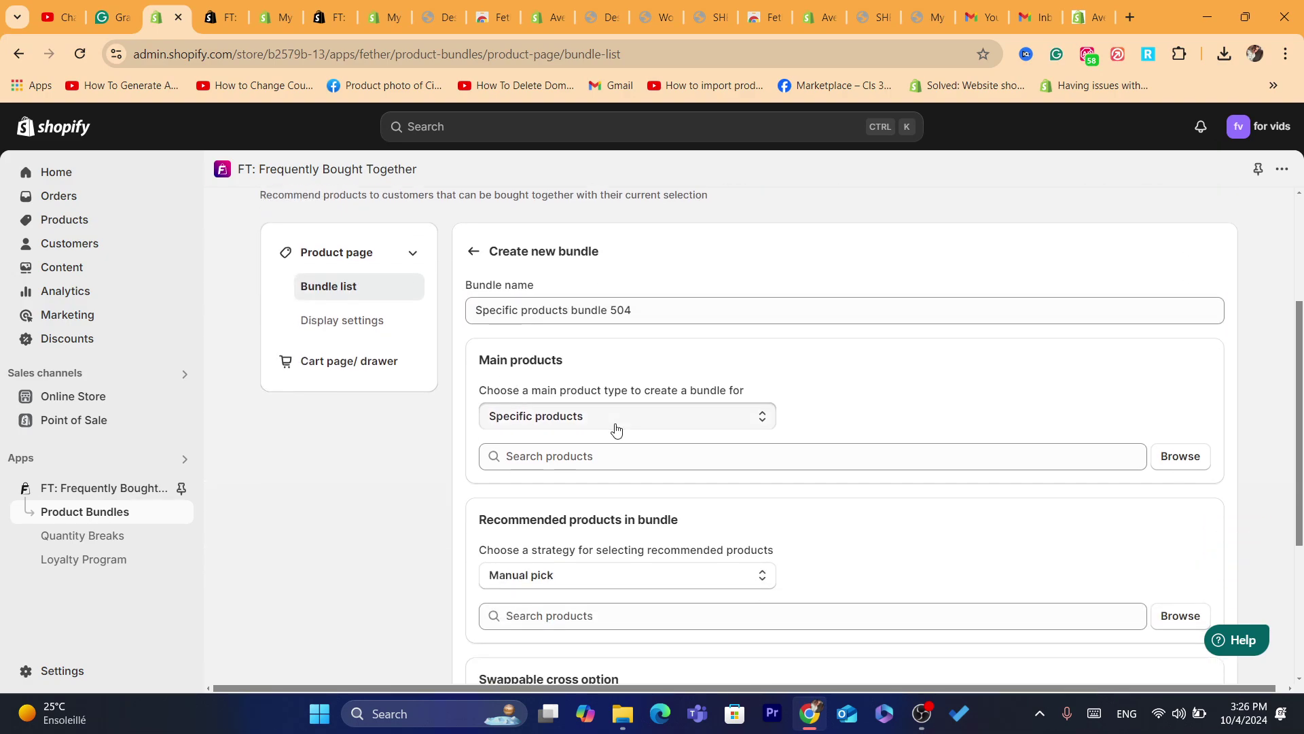
{"action": "left_click", "coordinate": [1133, 382]}
{"action": "scroll", "coordinate": [806, 417], "scroll_direction": "down", "scroll_amount": 3}
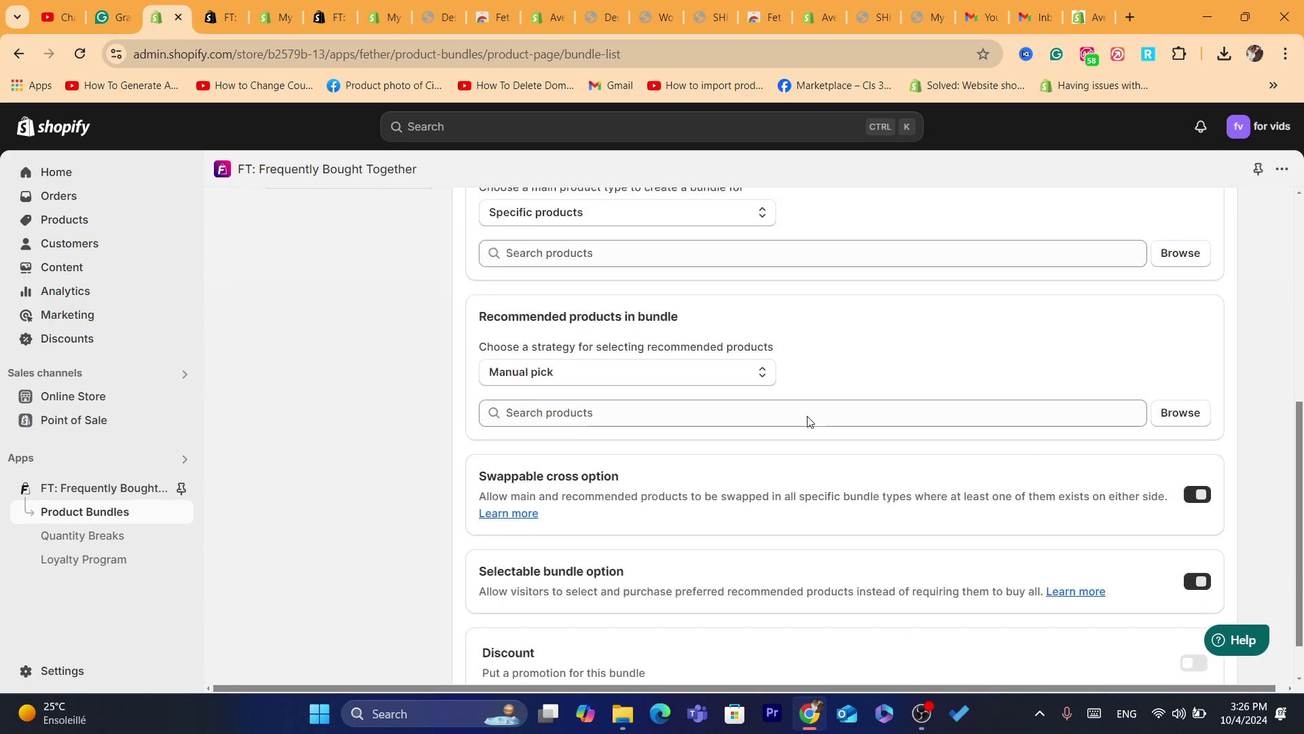
{"action": "left_click", "coordinate": [501, 421]}
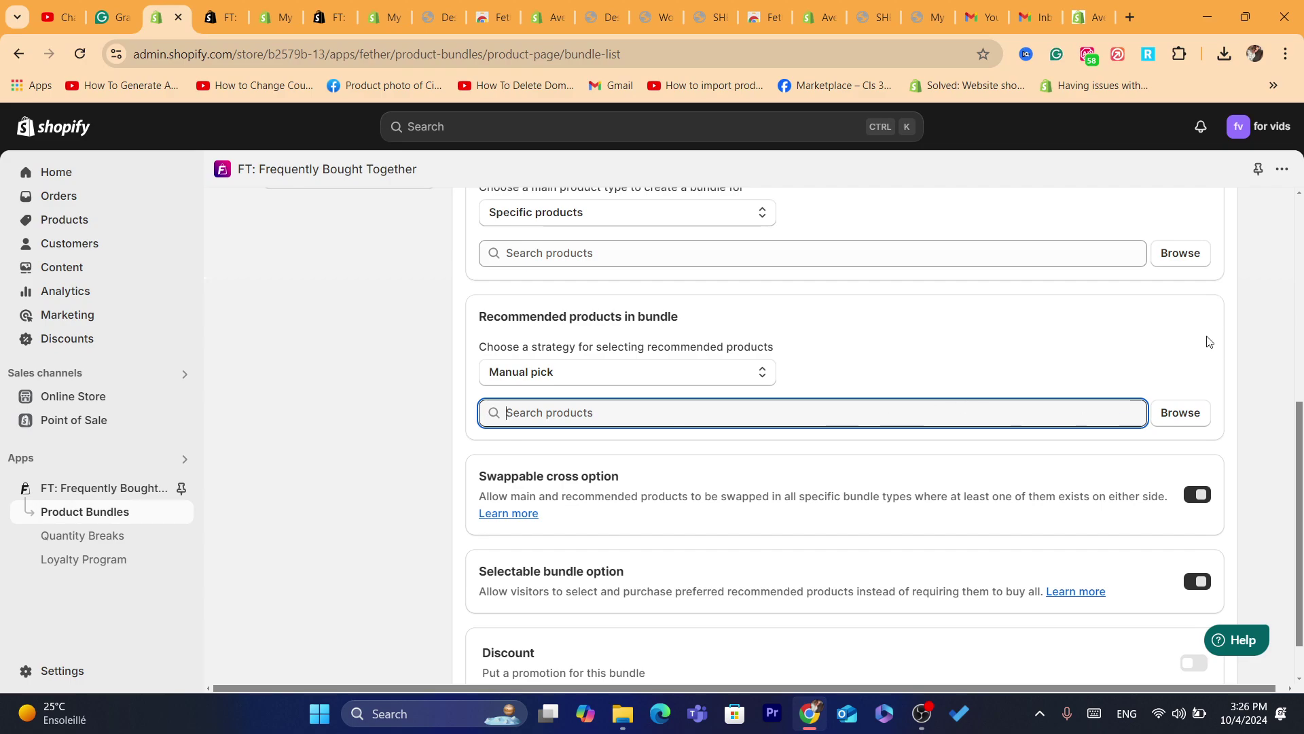
{"action": "scroll", "coordinate": [695, 350], "scroll_direction": "up", "scroll_amount": 2}
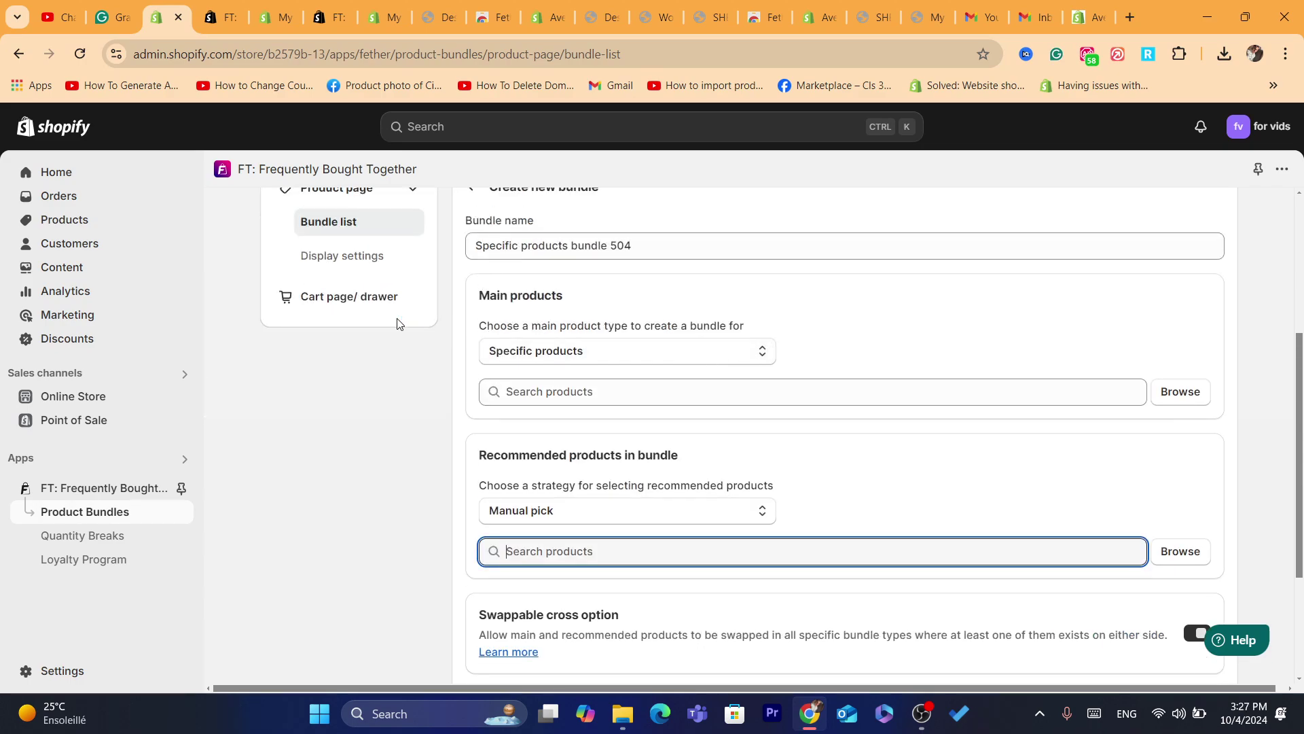
{"action": "left_click", "coordinate": [397, 462]}
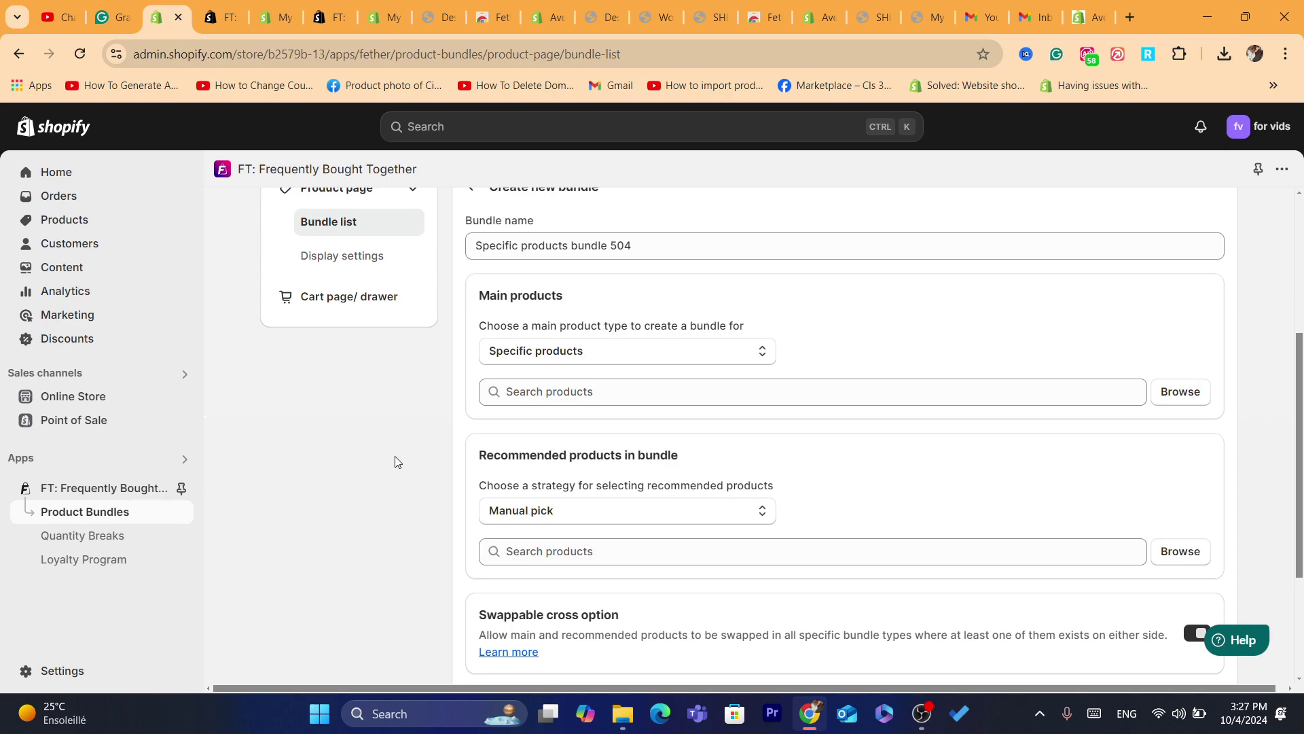